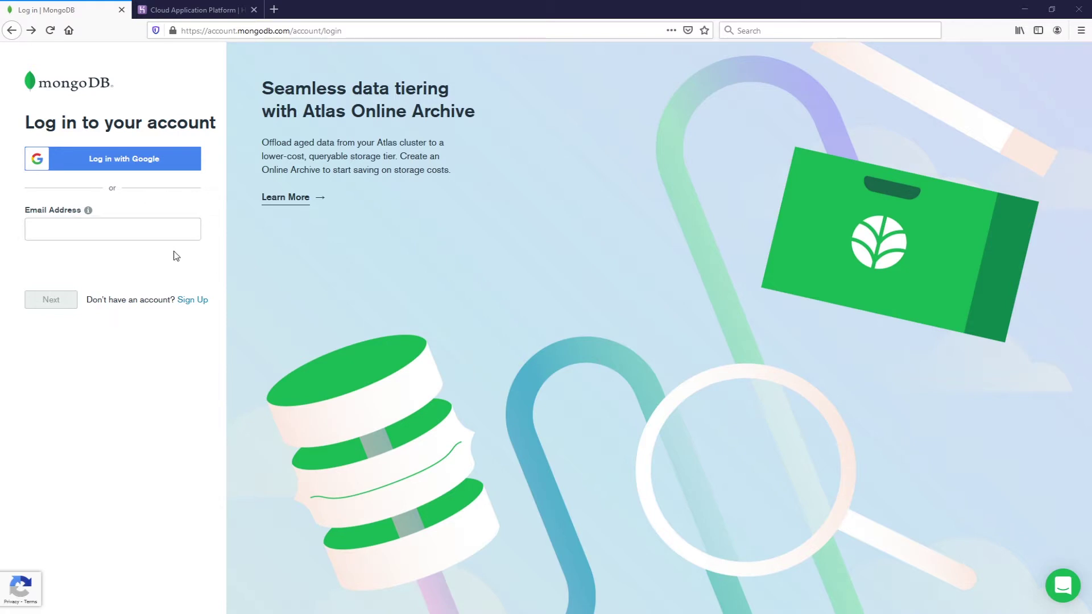
- Sign in to MongoDB Atlas with a Google account and dismiss the Flex Consulting popup
click(142, 159)
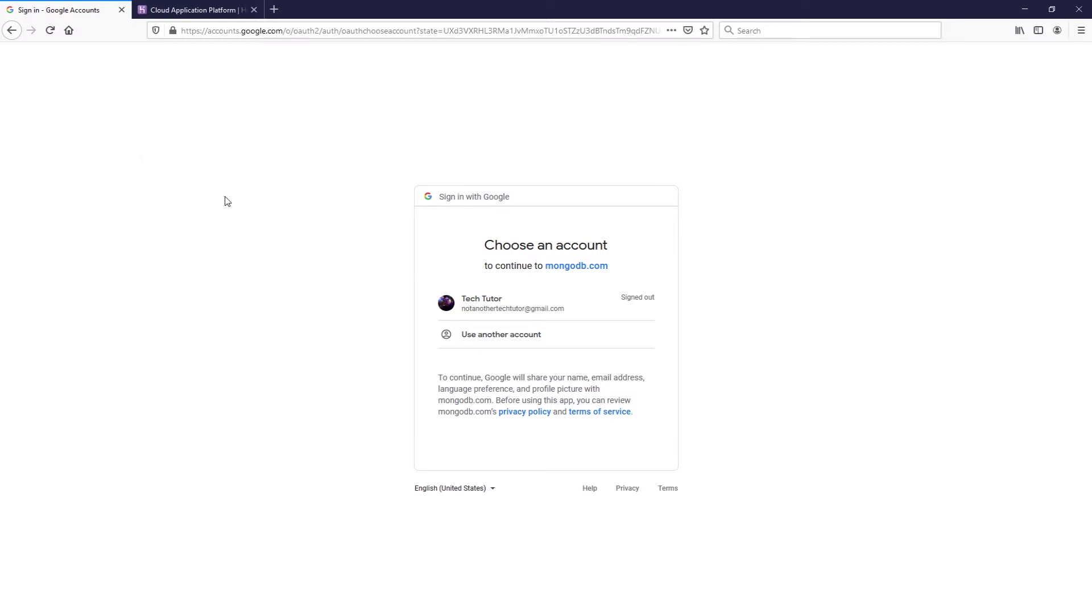
click(531, 307)
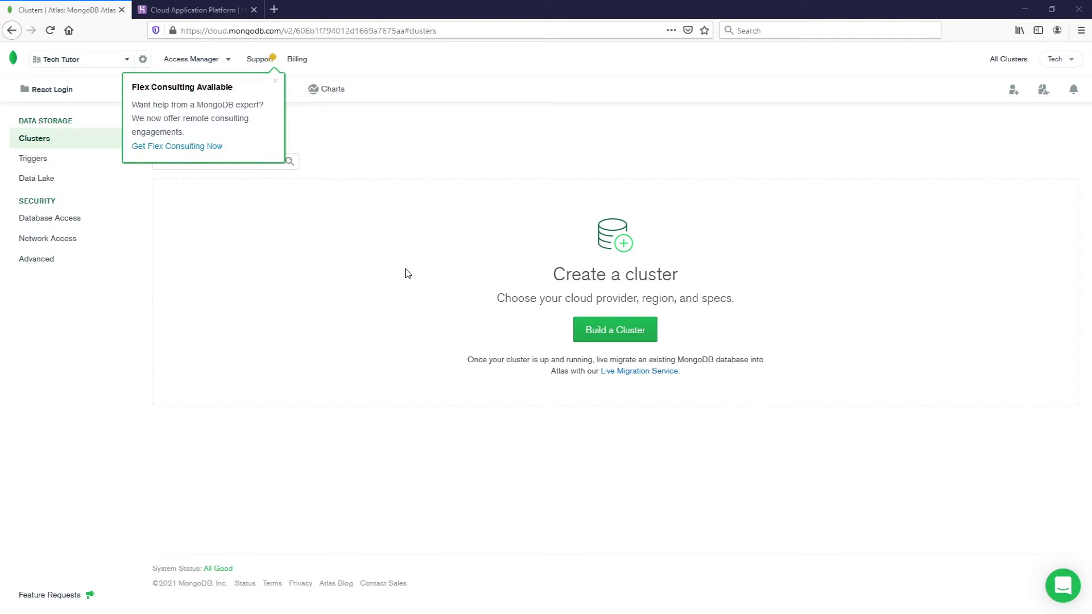
click(275, 81)
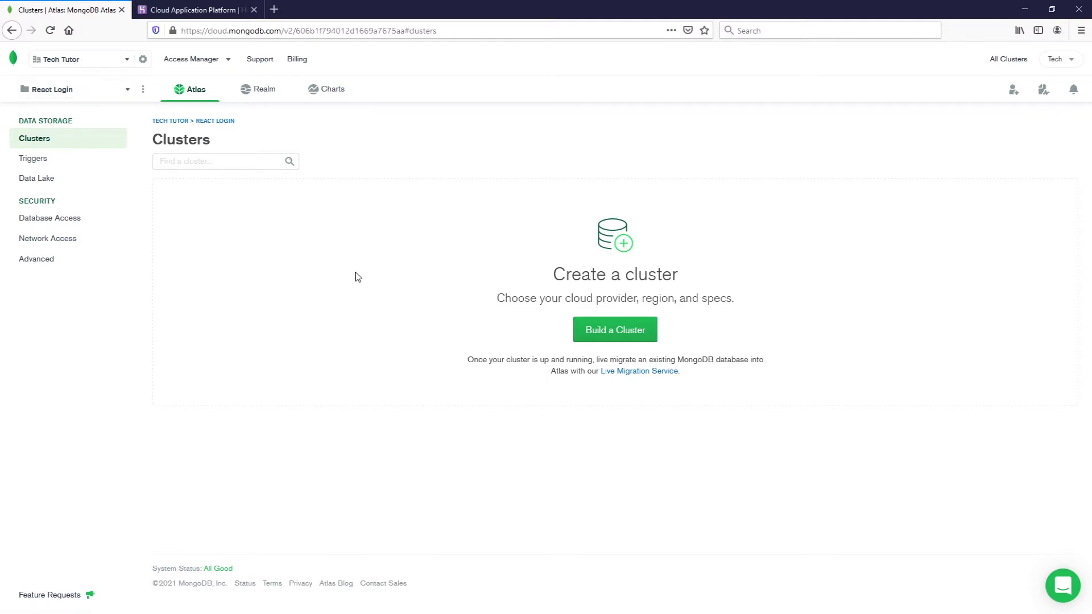
- Start building a new cluster from the React Login project's empty Clusters page
click(619, 334)
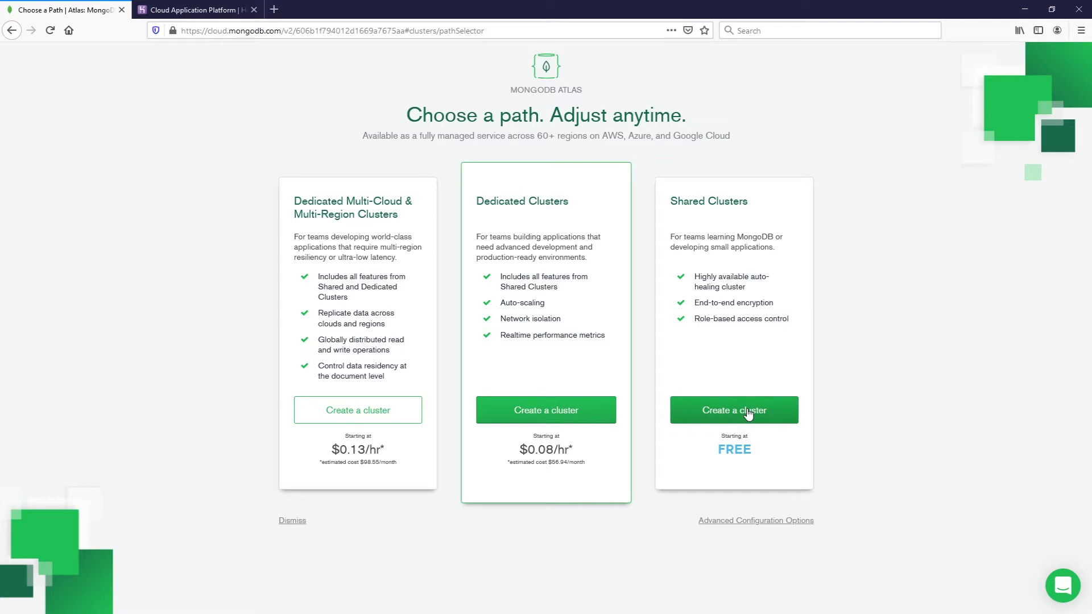
- Choose the free Shared plan with AWS Oregon (us-west-2) and create the M0 cluster
click(757, 411)
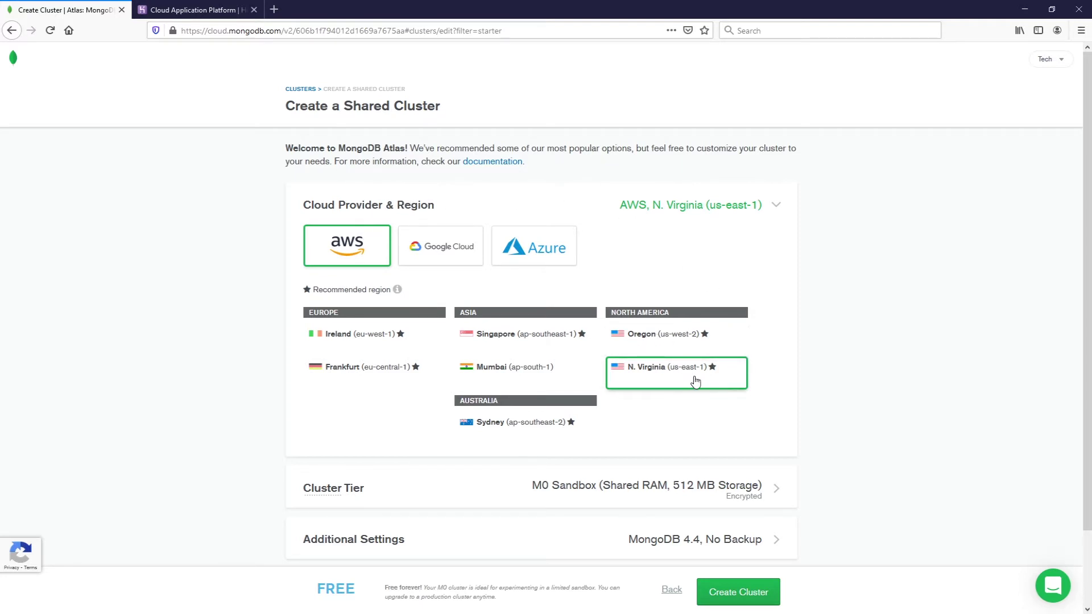
click(688, 336)
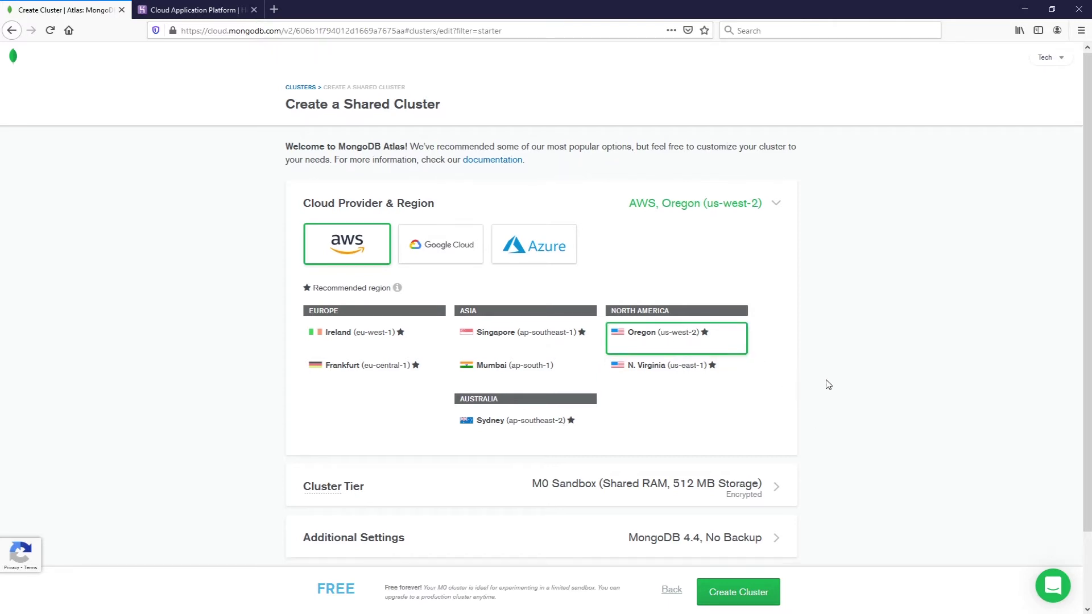
scroll(829, 383, down, 2)
scroll(790, 375, down, 1)
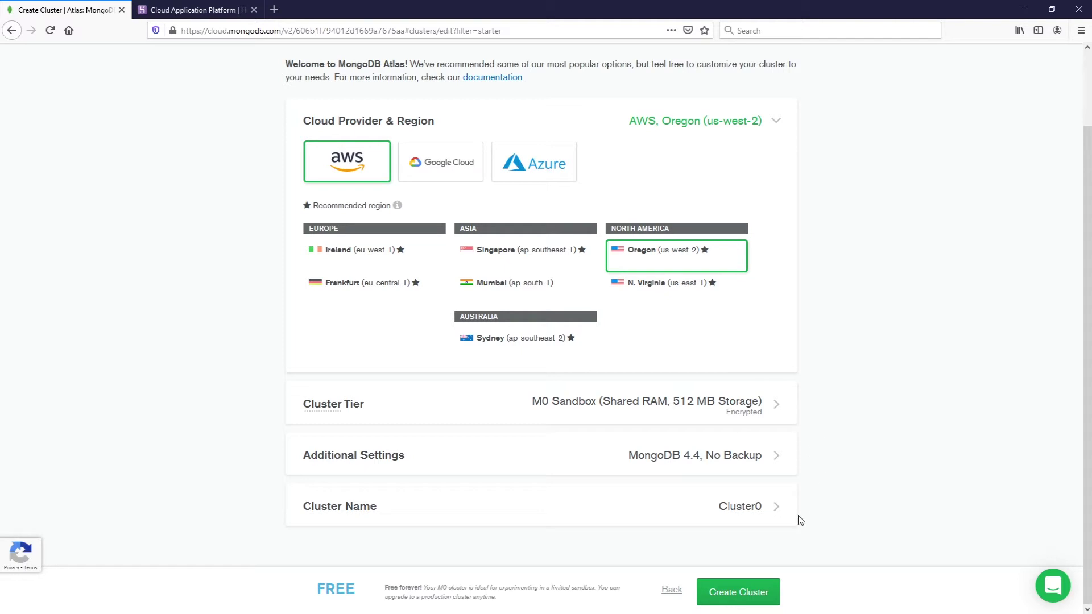
click(734, 602)
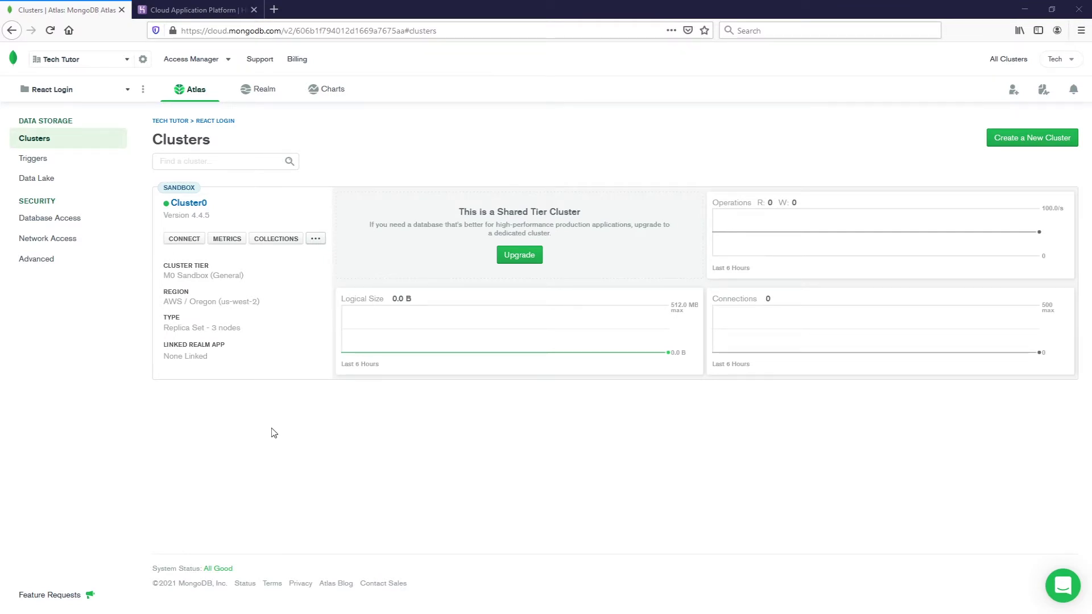
- Allow connections to Cluster0 from any IP address (0.0.0.0/0)
click(189, 239)
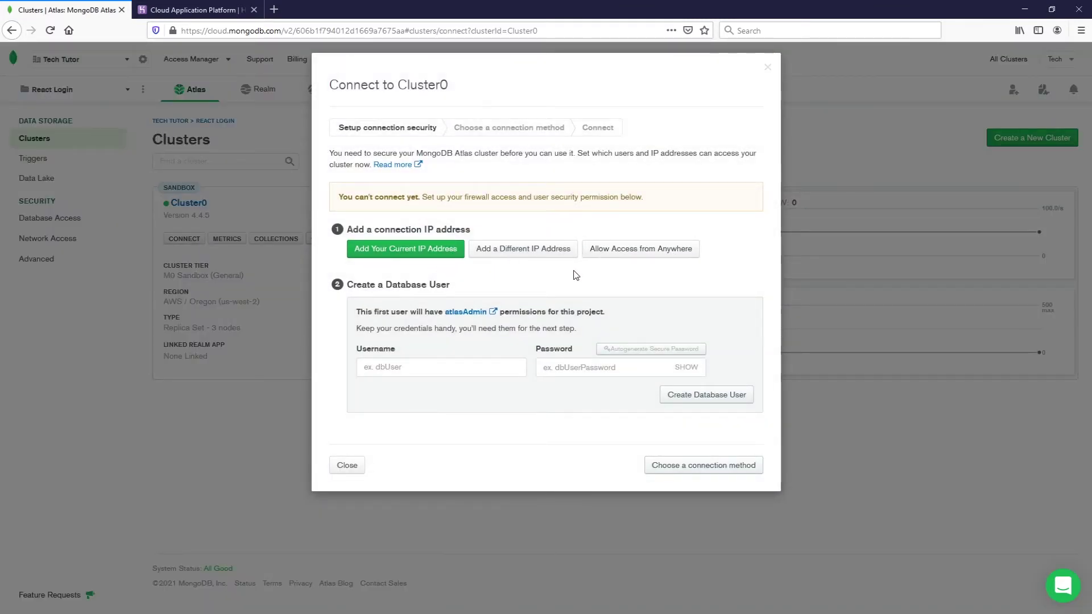
click(620, 257)
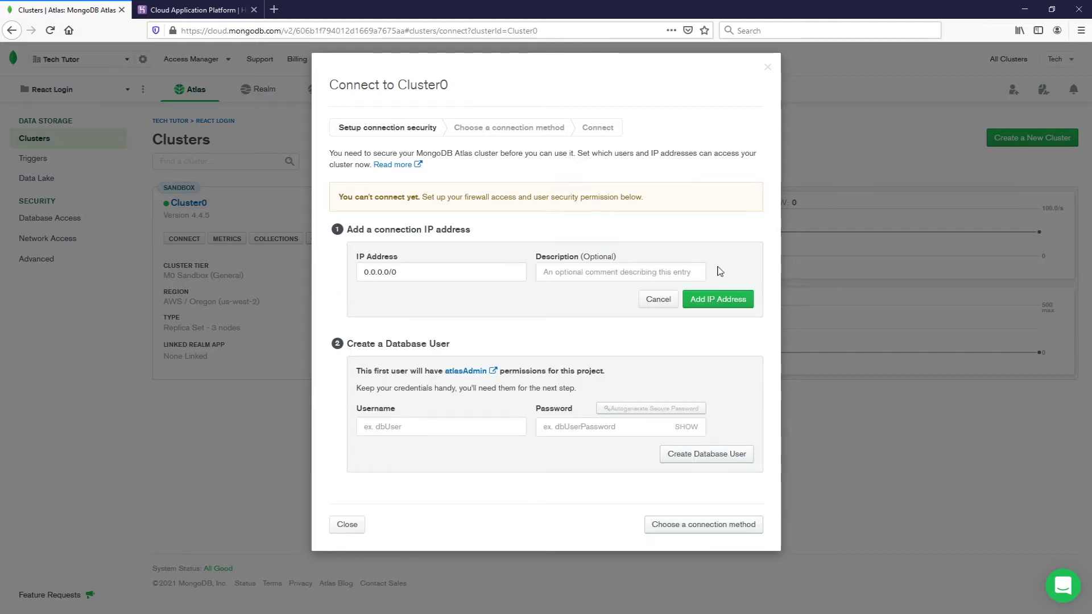
click(729, 298)
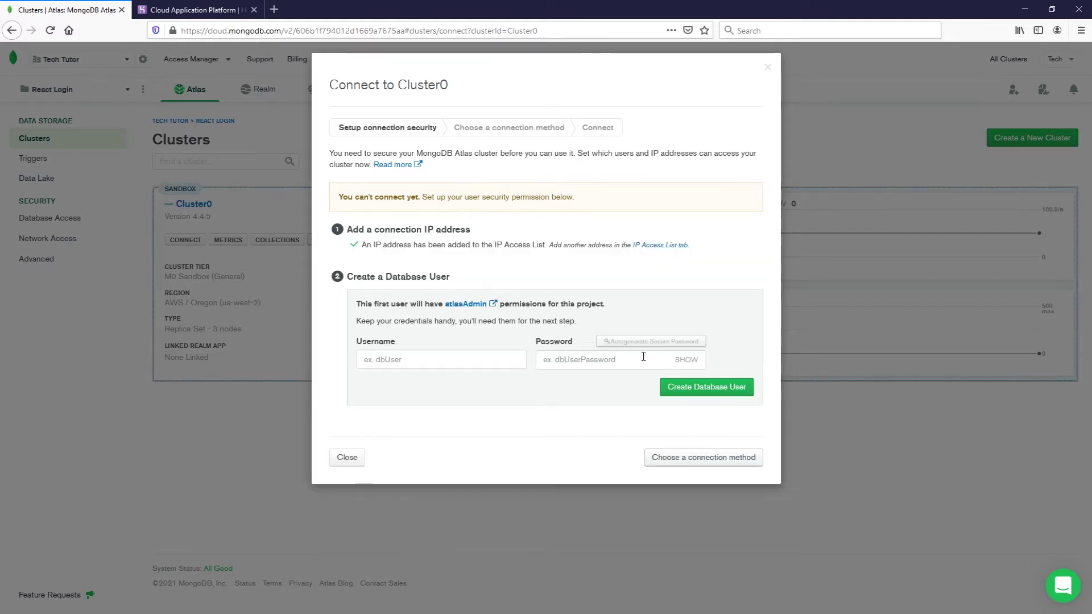
- Create database user 'techtutor' with an autogenerated password, declining the browser's save-login prompt
click(415, 358)
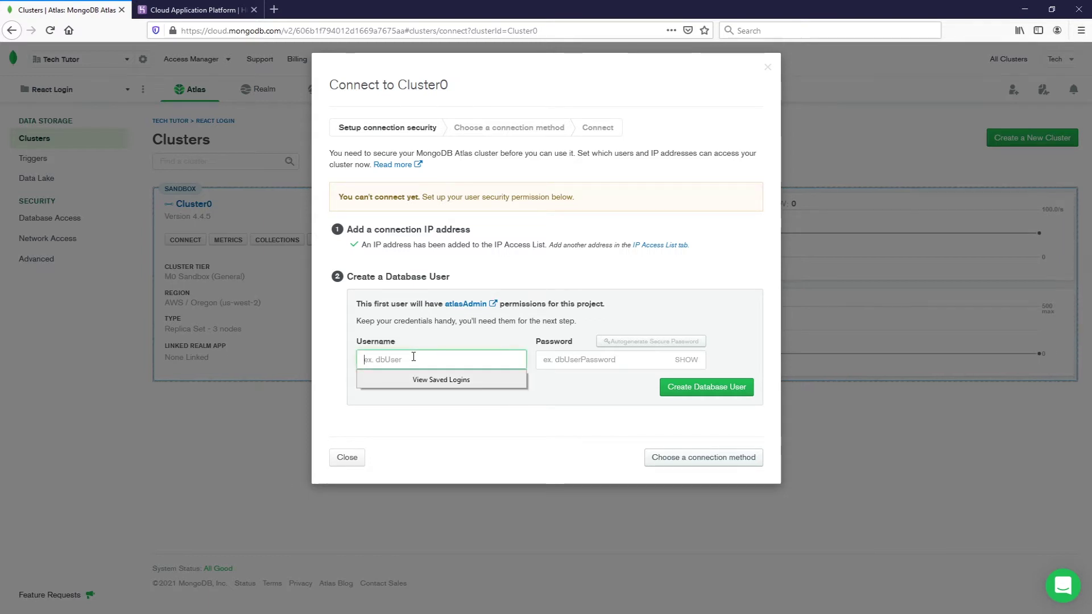
text(techtutor)
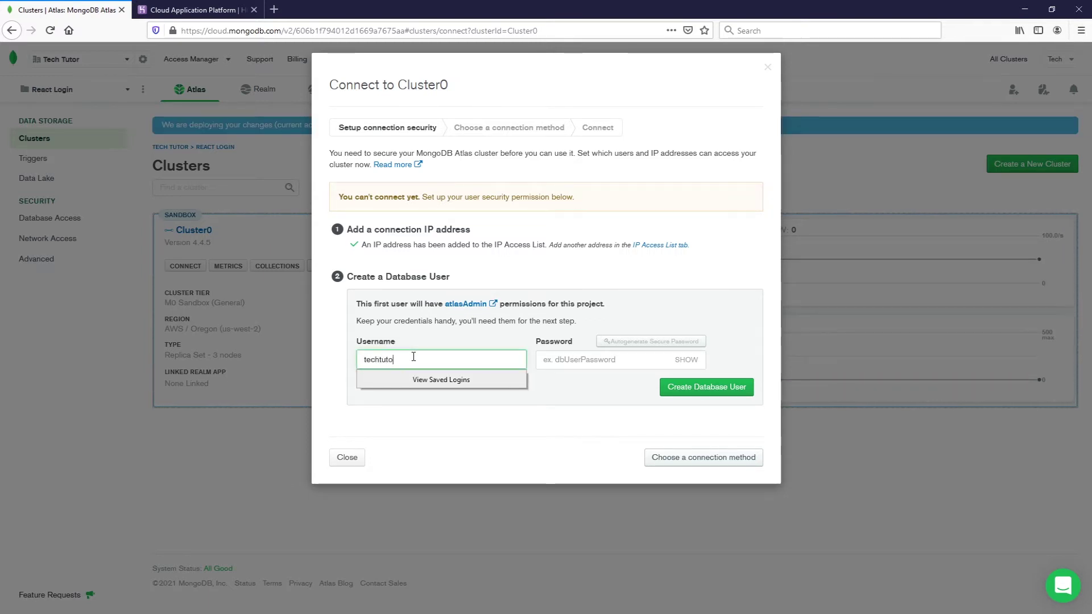
click(566, 358)
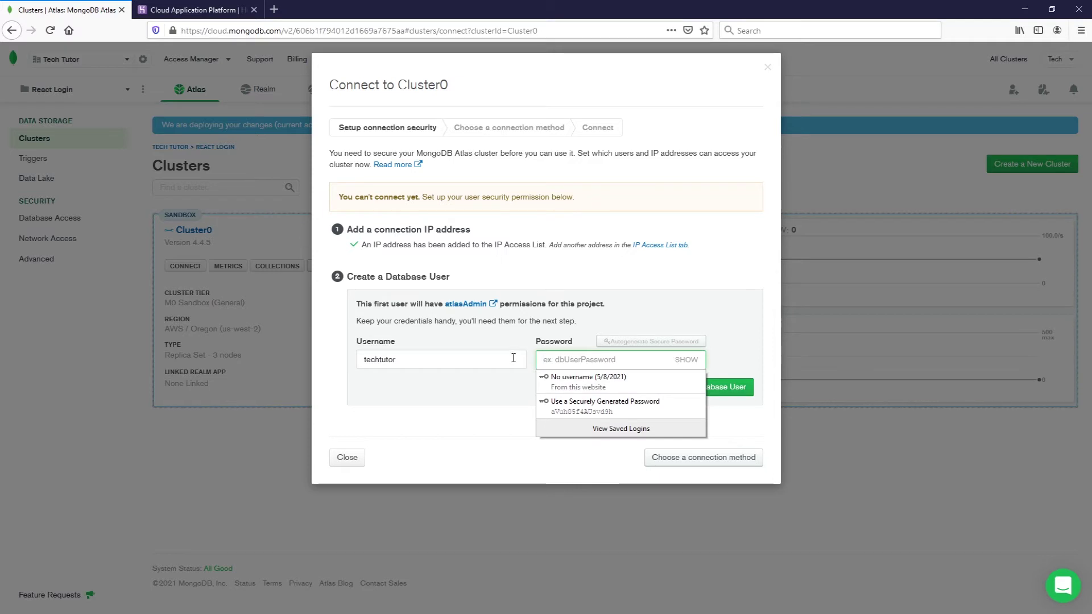
click(579, 378)
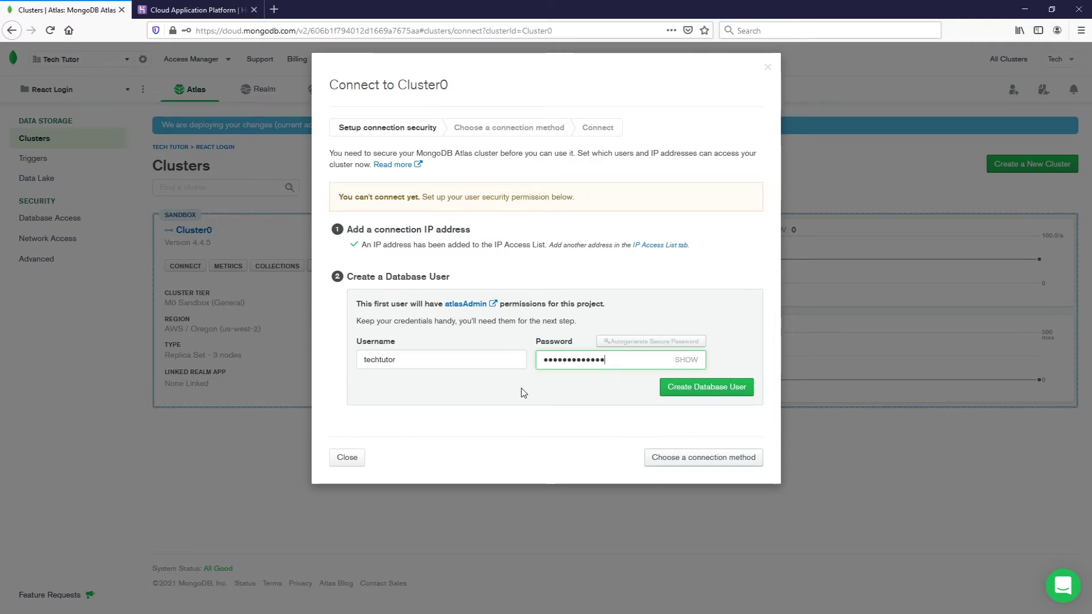
click(703, 391)
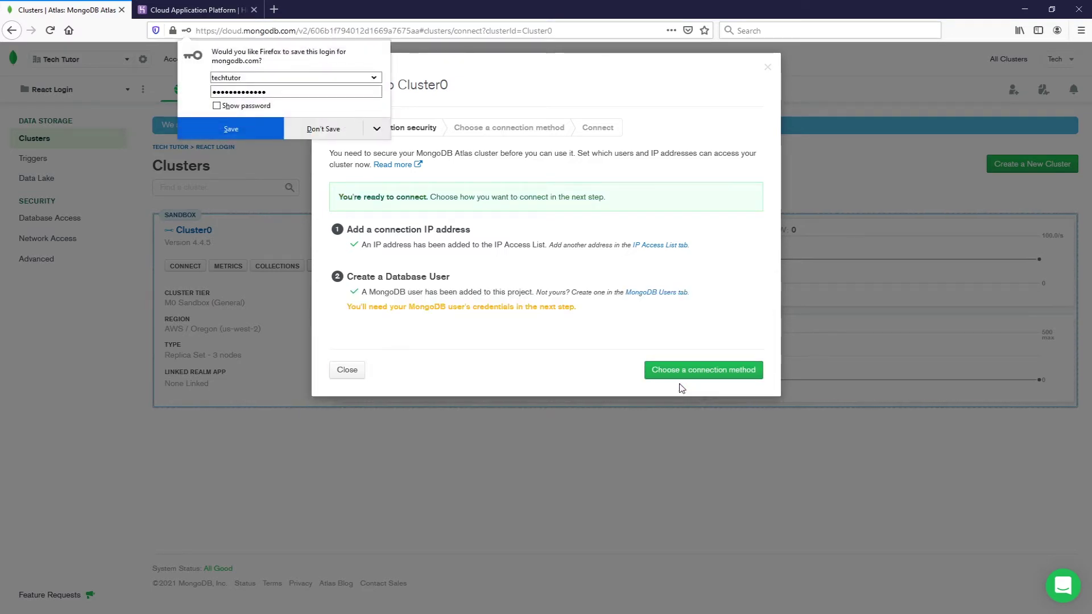
click(319, 135)
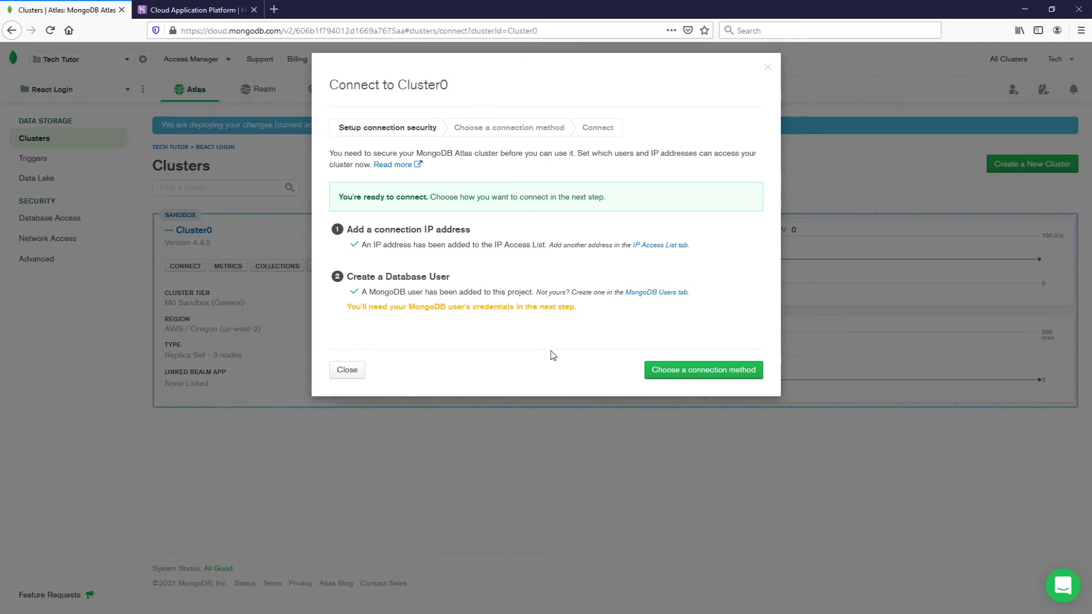
click(667, 371)
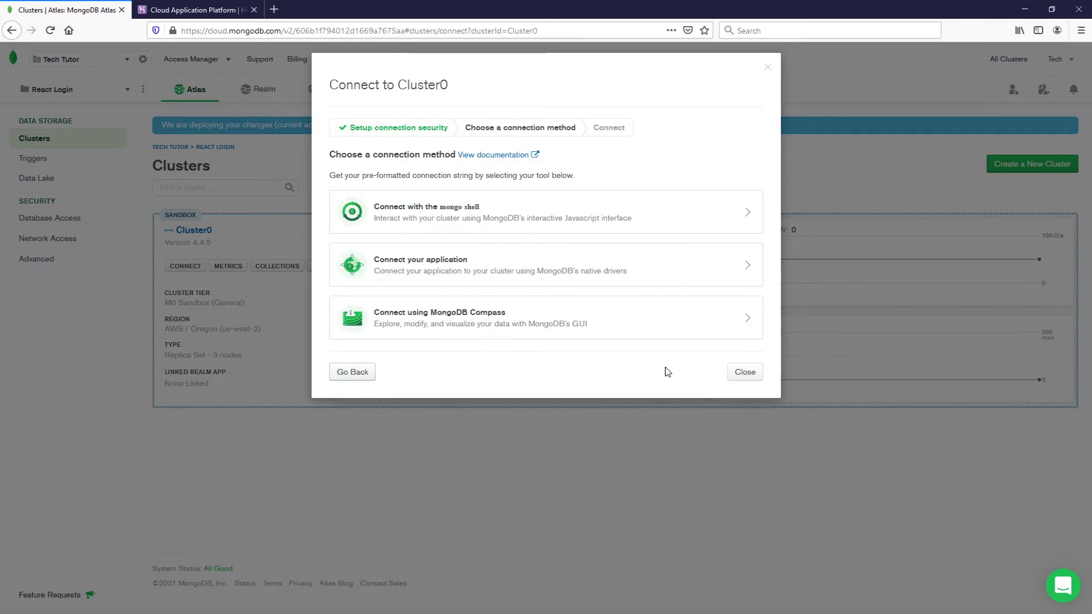
- Connect via application drivers, keep Java 4.1 or later, and copy Cluster0's connection string
click(578, 267)
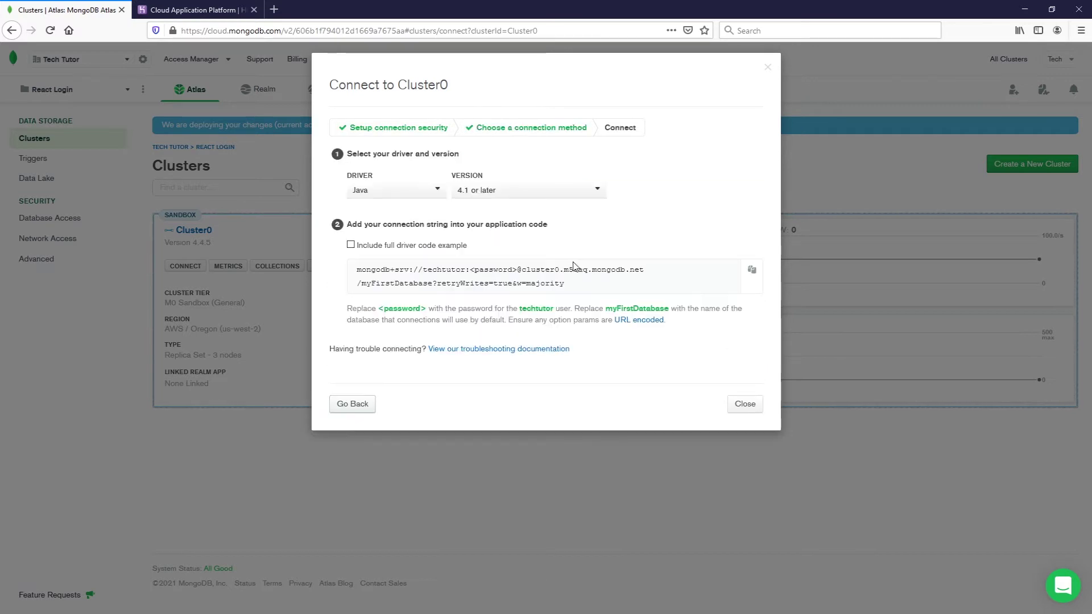
click(481, 191)
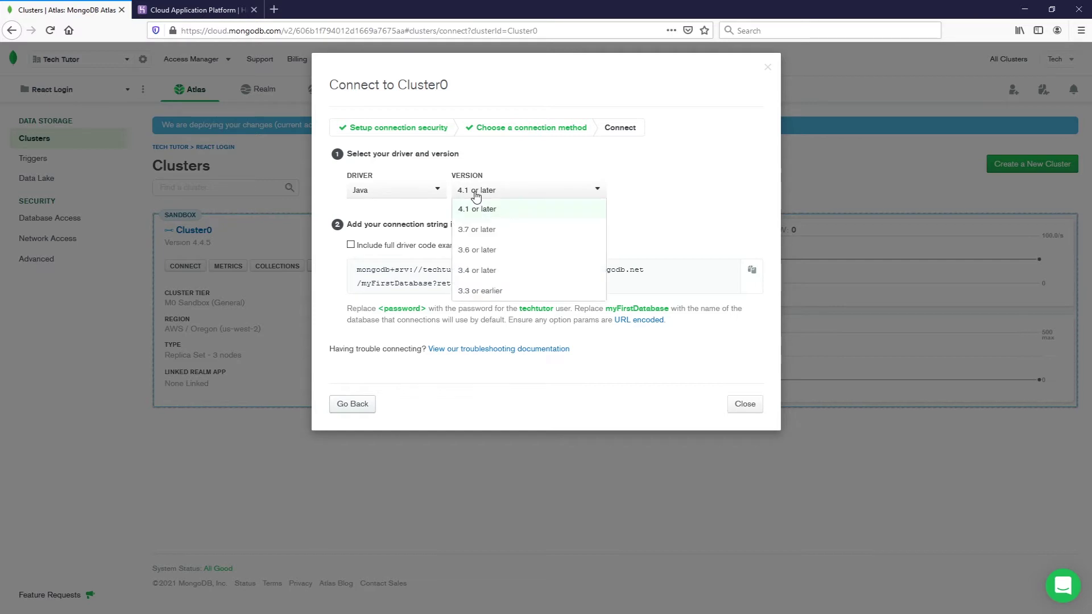
click(487, 207)
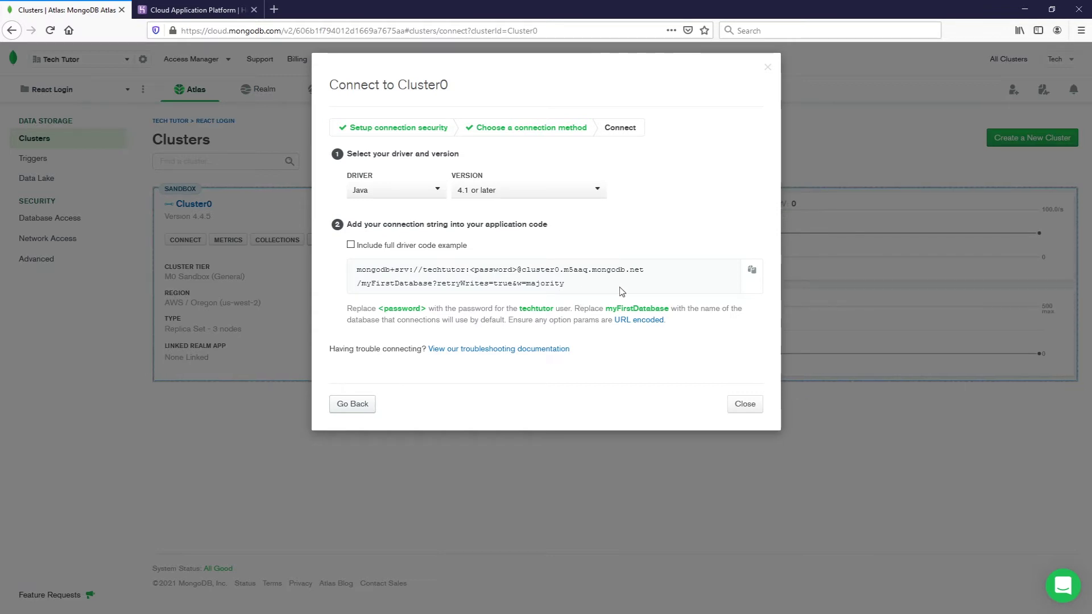
click(752, 277)
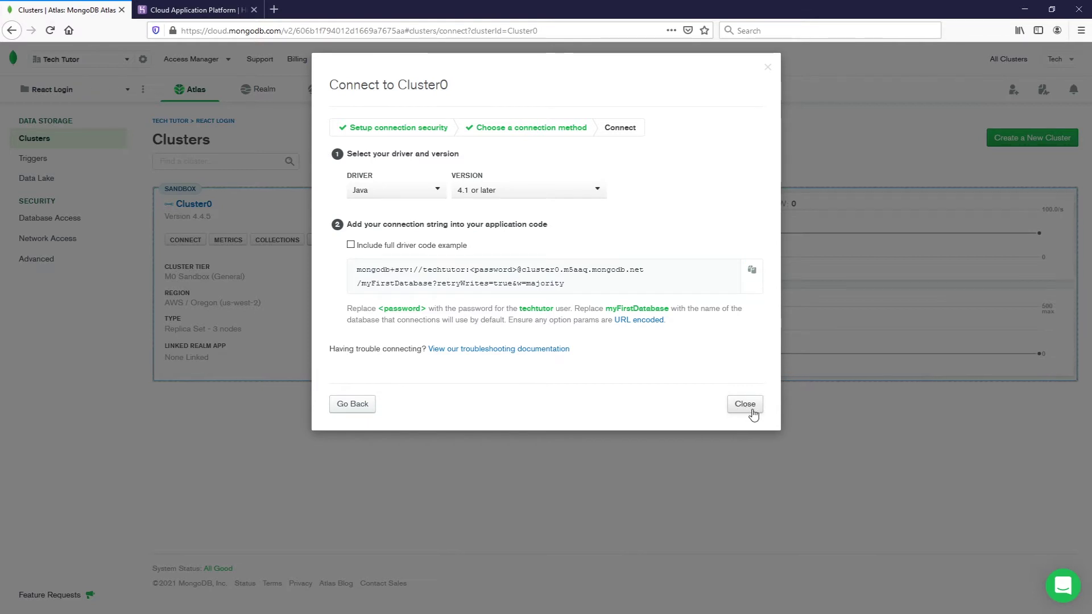
click(745, 404)
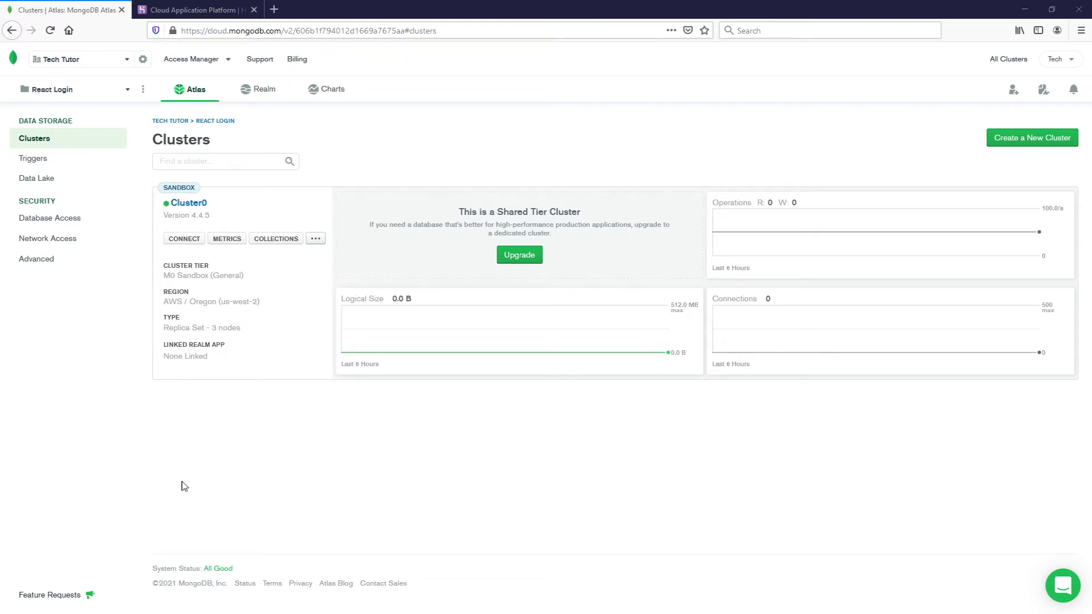
- Sign up for a Heroku account, postpone MFA enrolment, and accept the terms of service
click(199, 9)
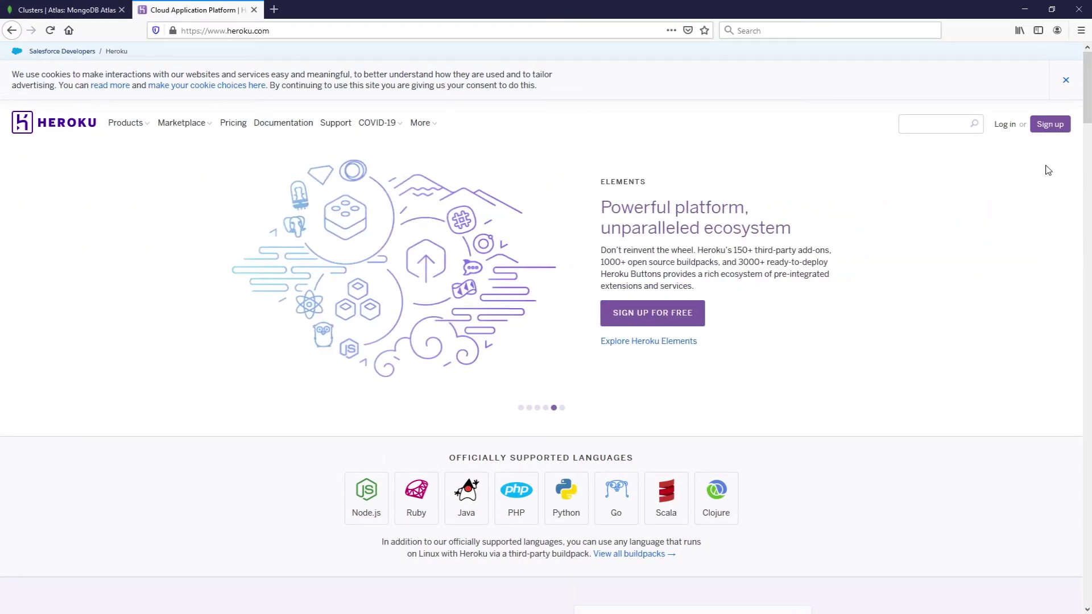
click(1050, 124)
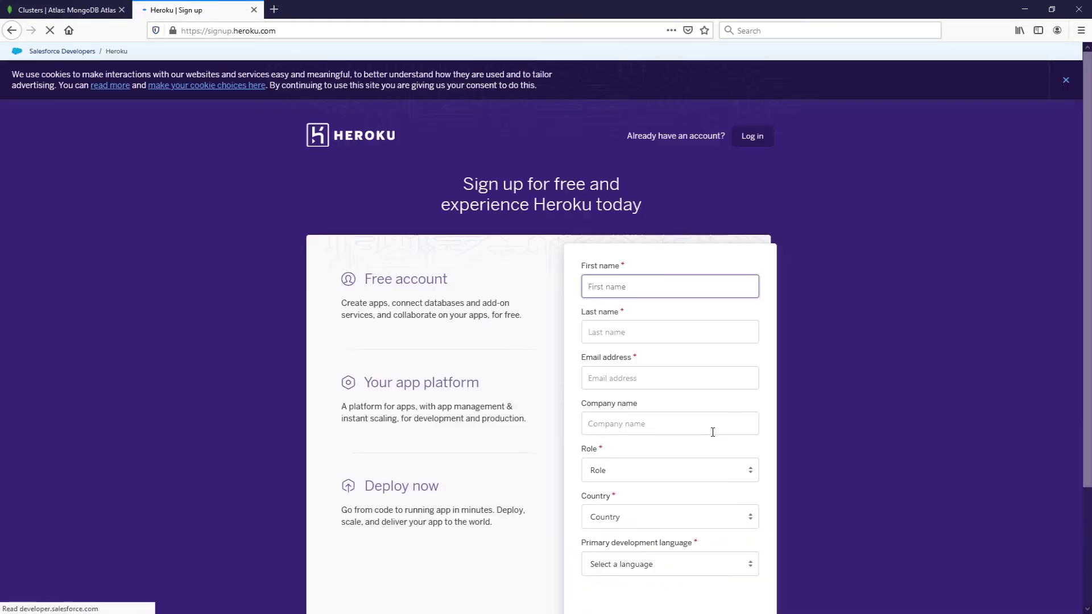
scroll(803, 419, down, 2)
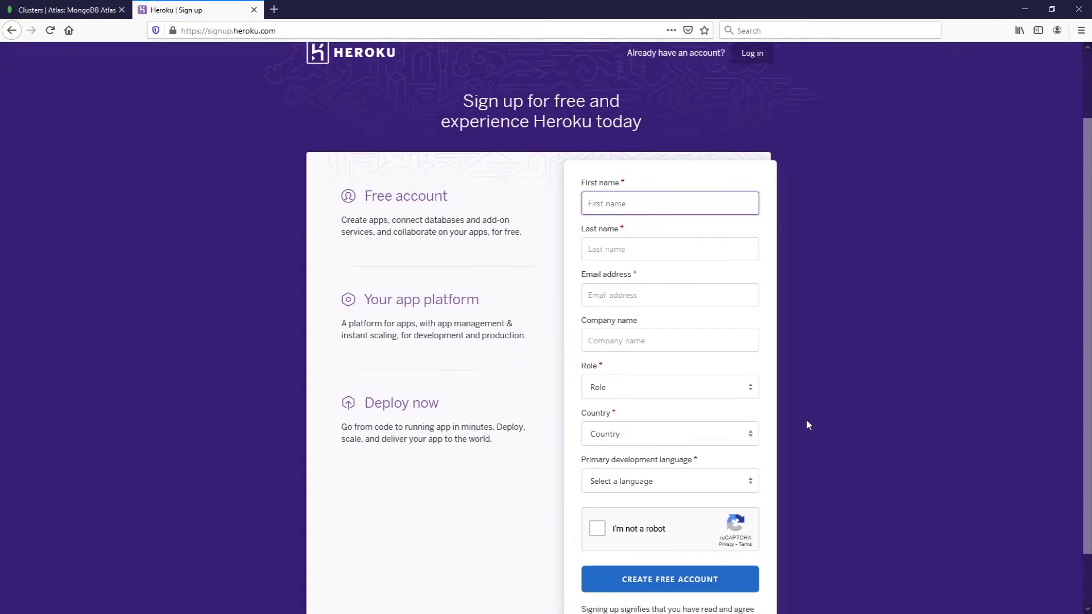
scroll(807, 415, down, 1)
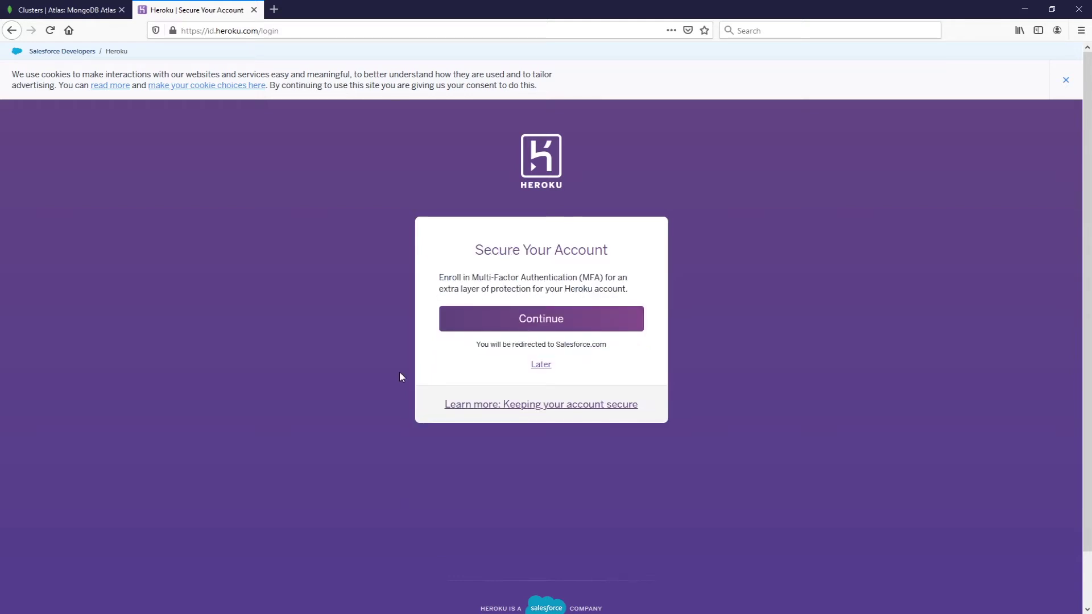
click(544, 369)
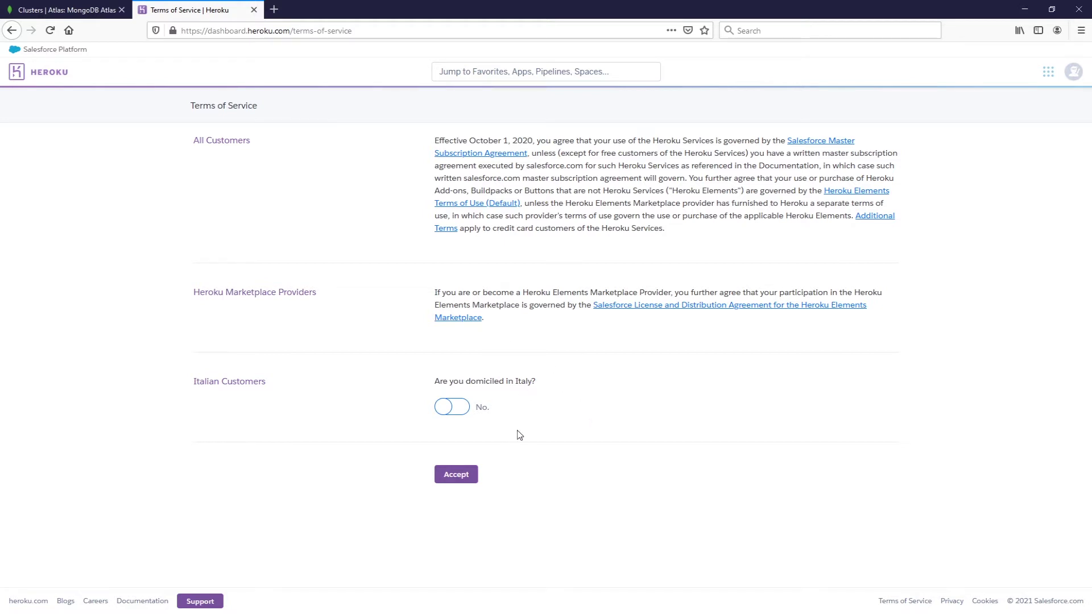
click(468, 476)
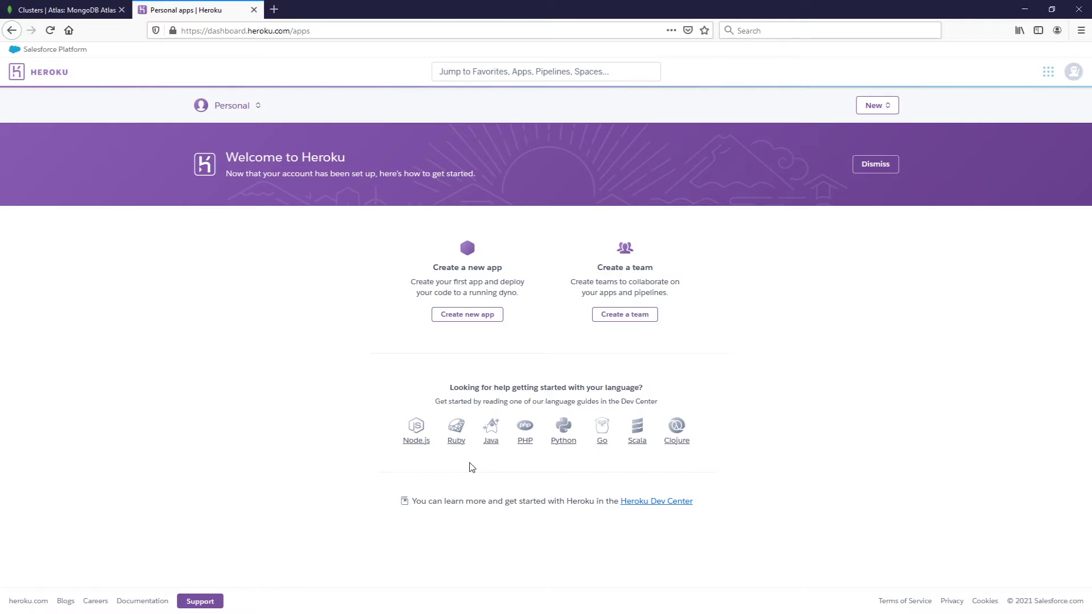
- Name a new Heroku app java-login and create it
click(479, 318)
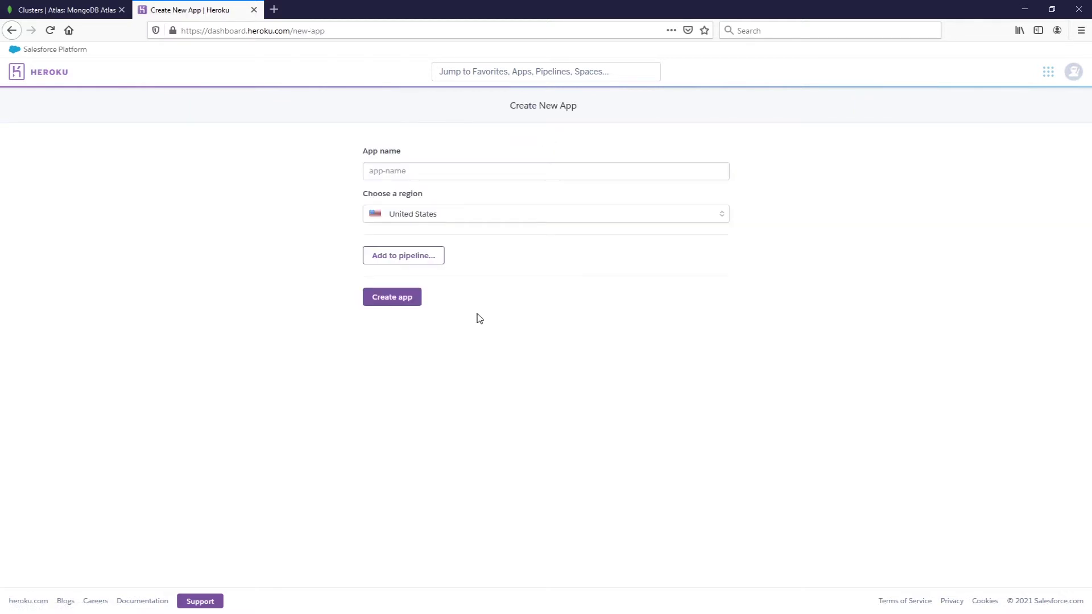
click(423, 171)
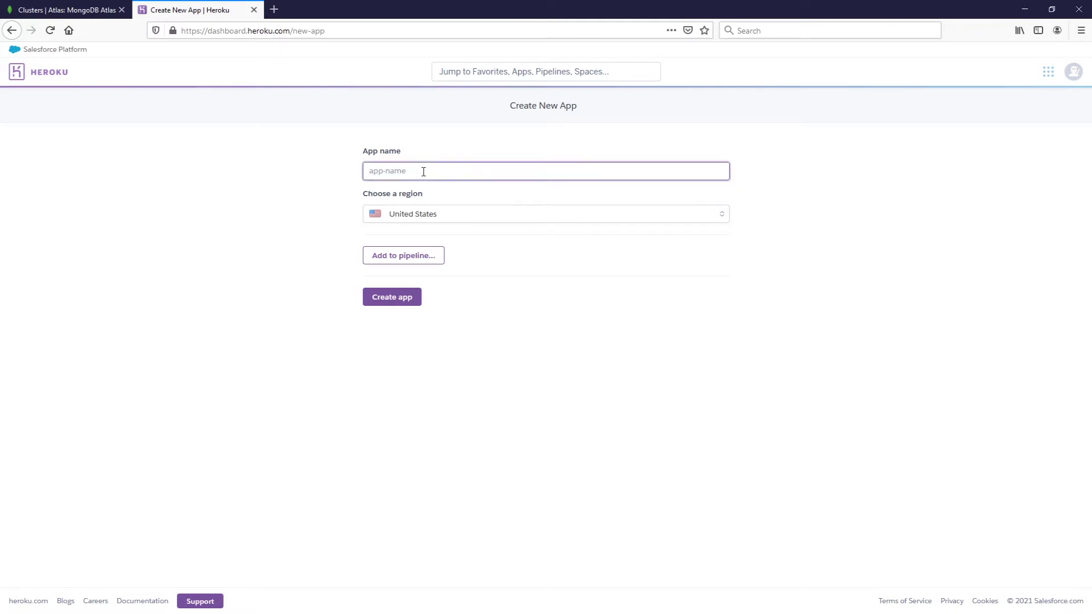
text(java=)
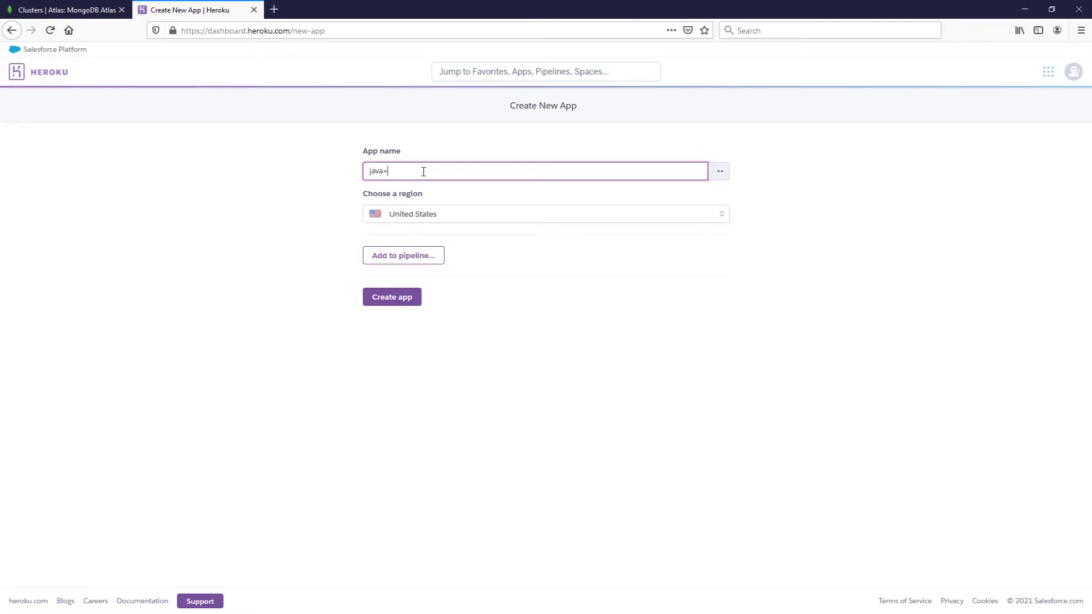
text(login)
key(BackSpace)
key(BackSpace)
key(BackSpace)
key(BackSpace)
key(BackSpace)
text(=)
key(BackSpace)
text(-login)
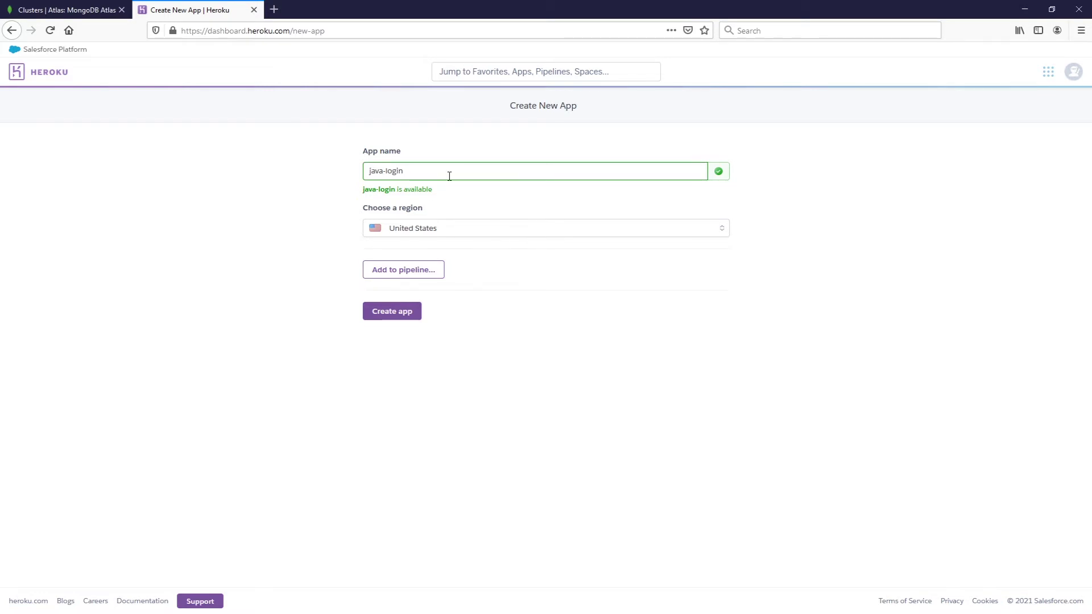
click(406, 312)
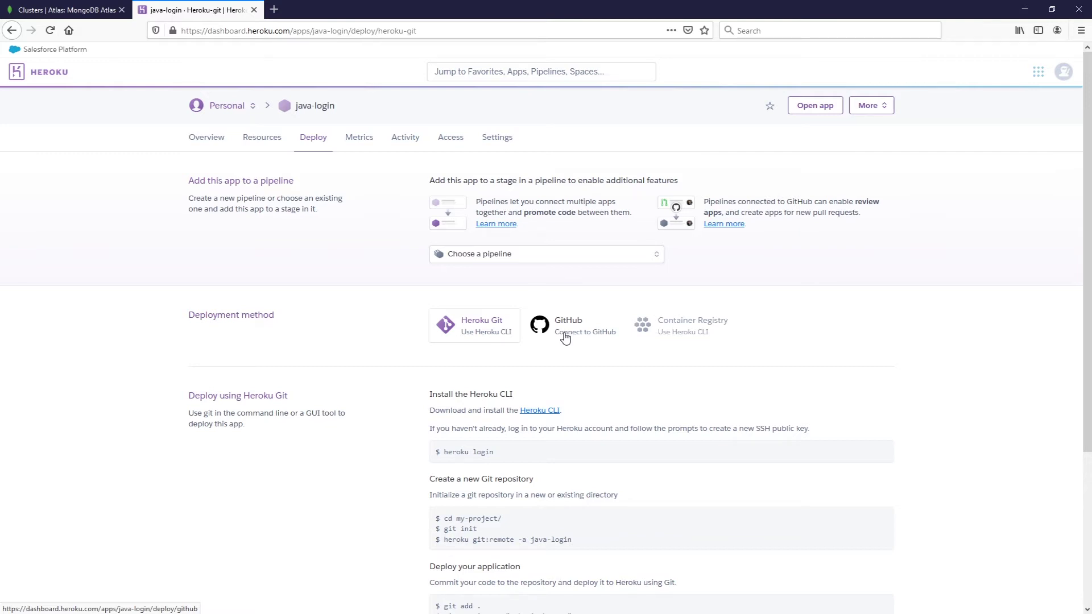
- Select GitHub as java-login's deployment method and authorize Heroku on the GitHub account
click(565, 338)
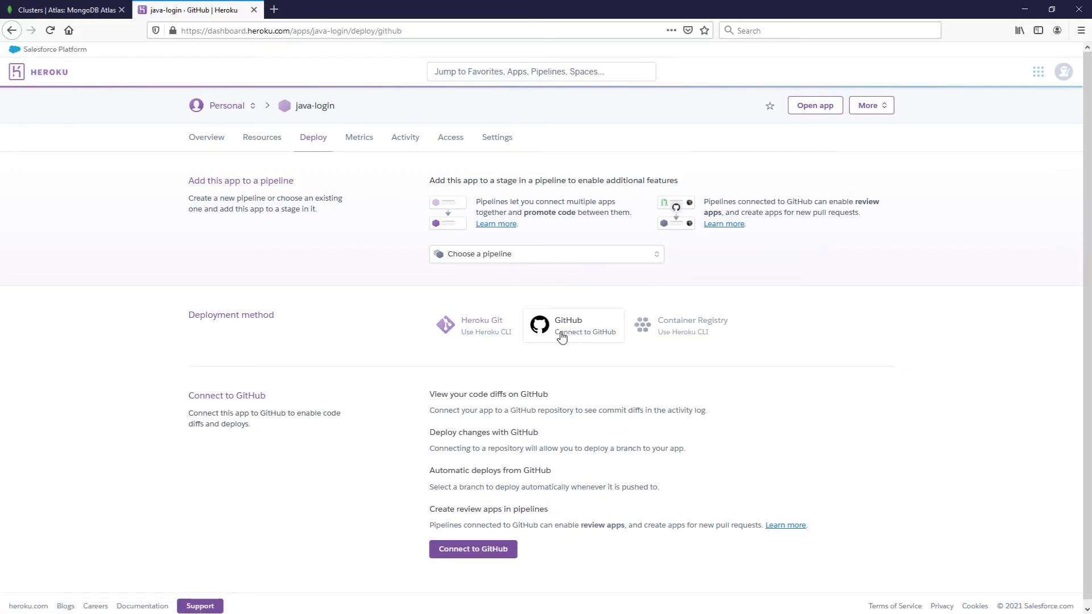
click(478, 549)
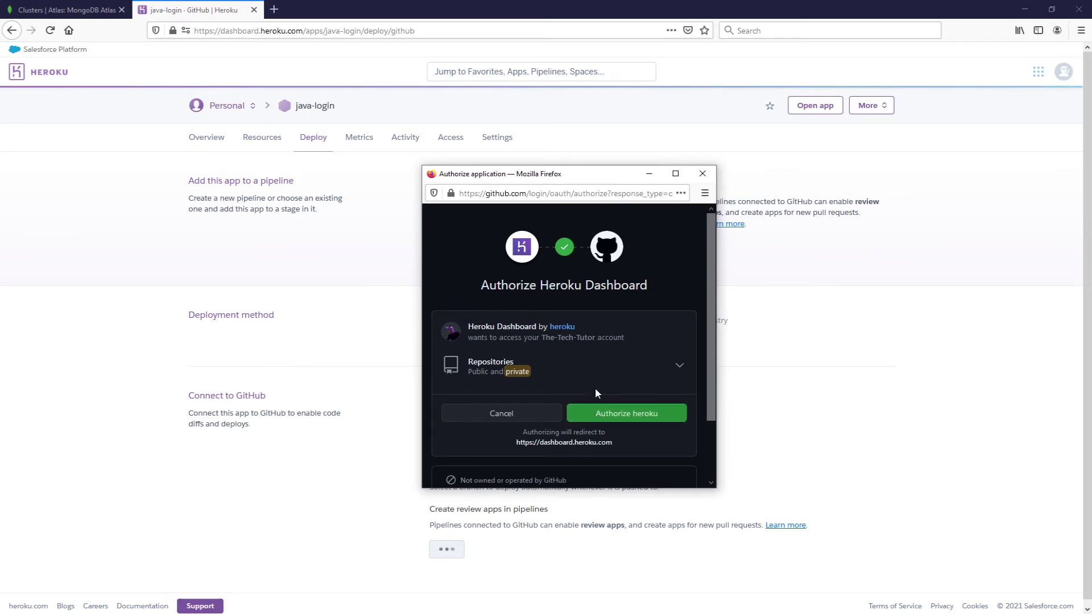
click(627, 414)
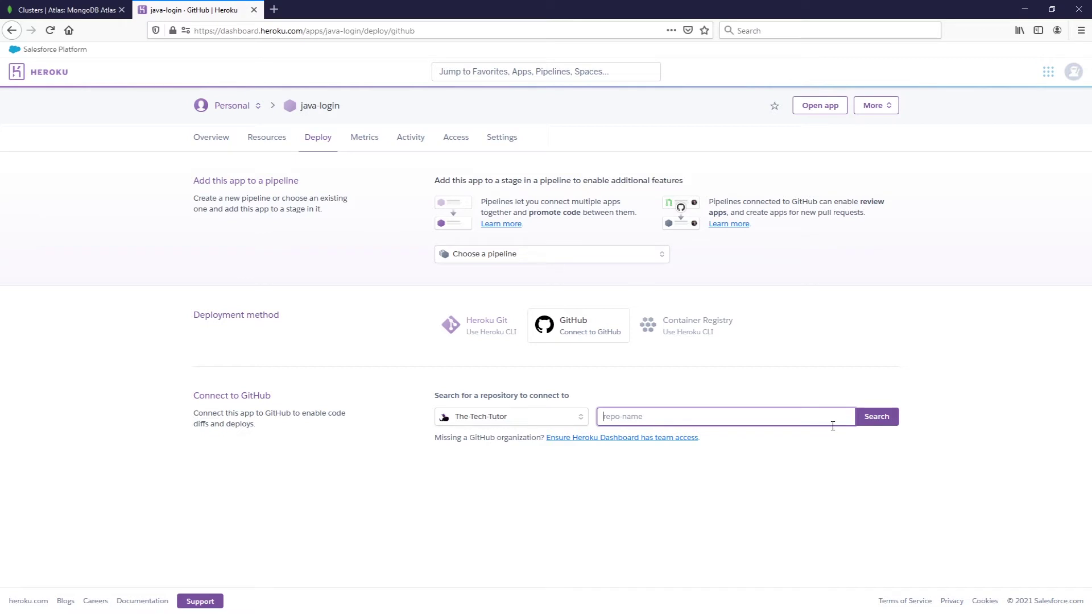
- Connect java-login to the login-java repository and enable automatic deploys from master
click(876, 418)
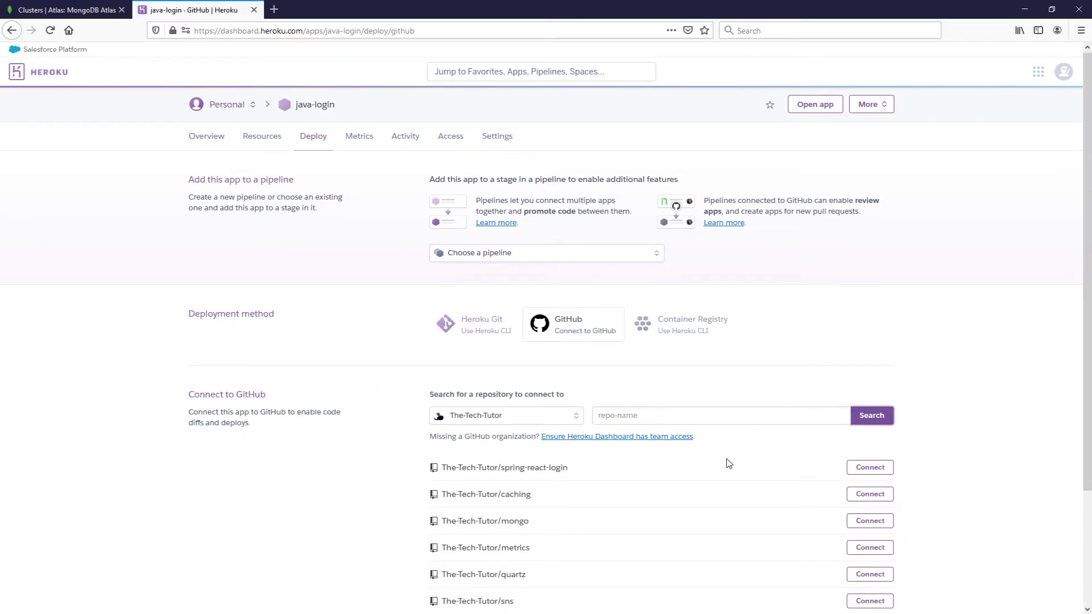
scroll(726, 462, down, 3)
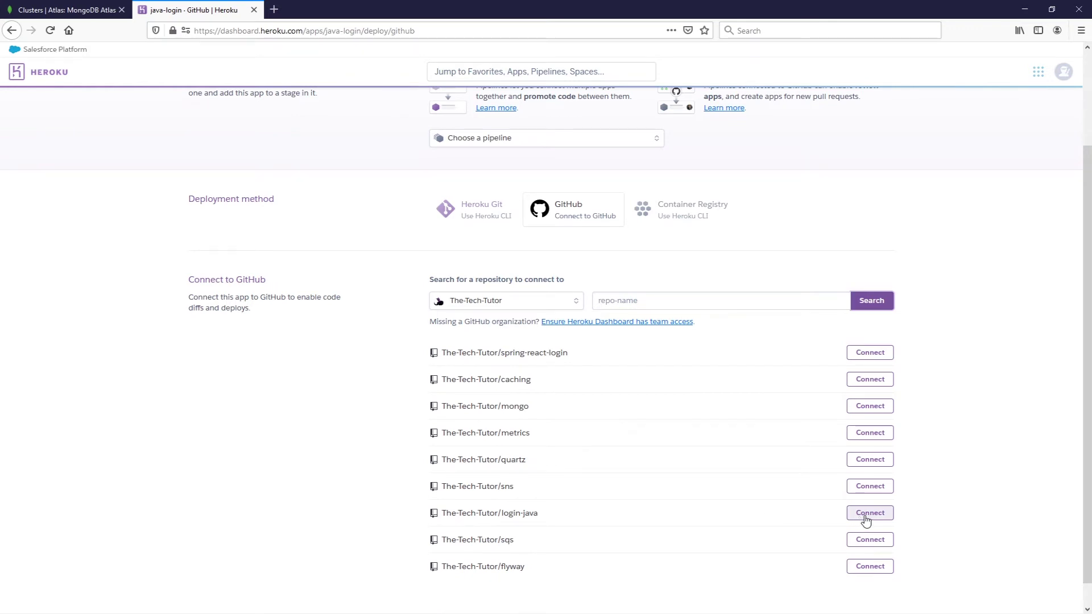
click(865, 514)
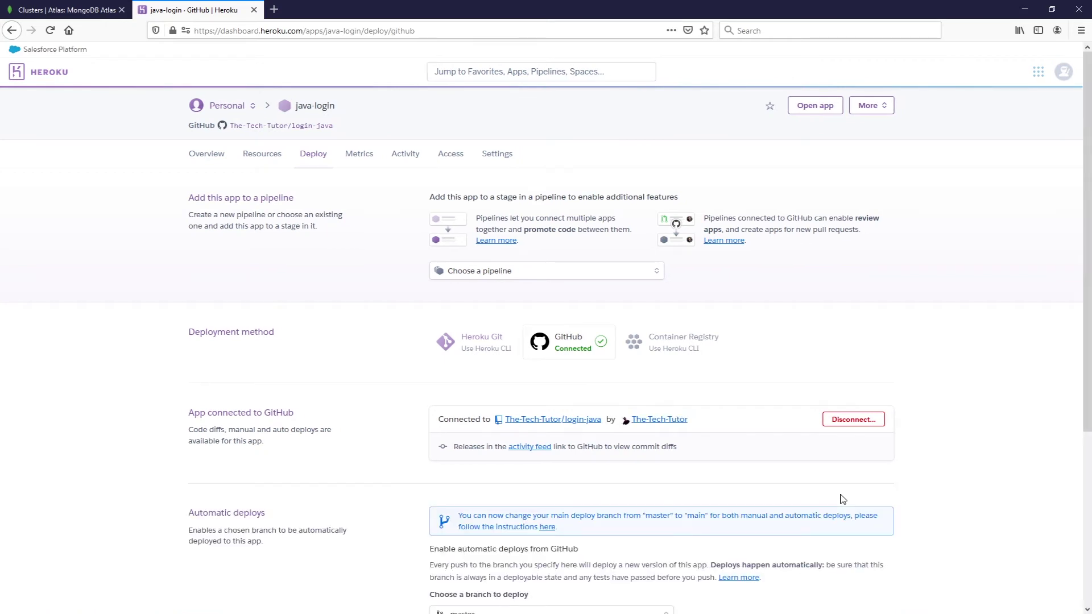
scroll(842, 500, down, 4)
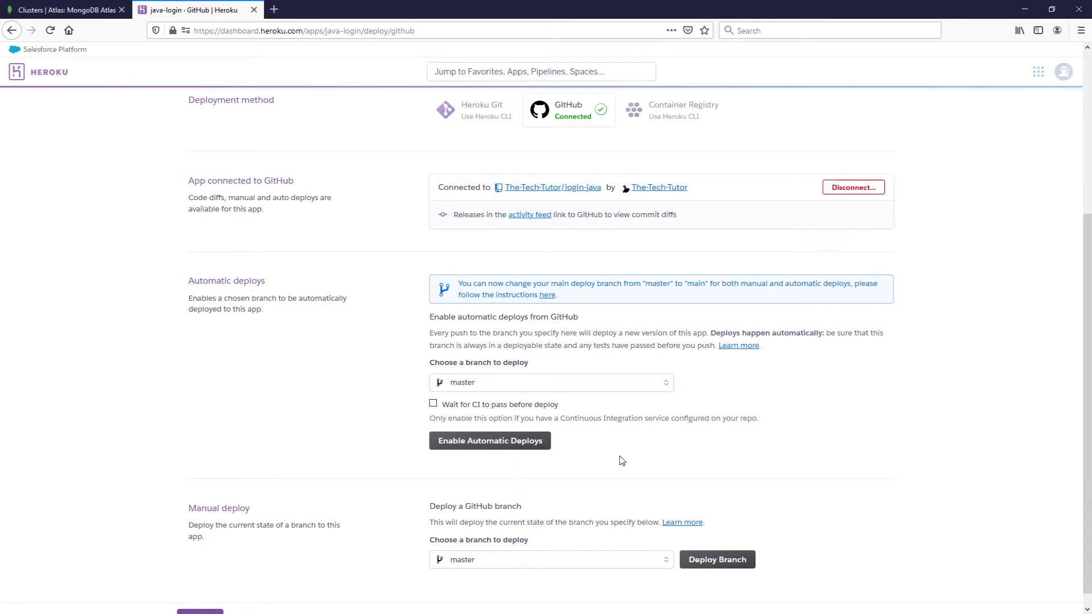
click(515, 451)
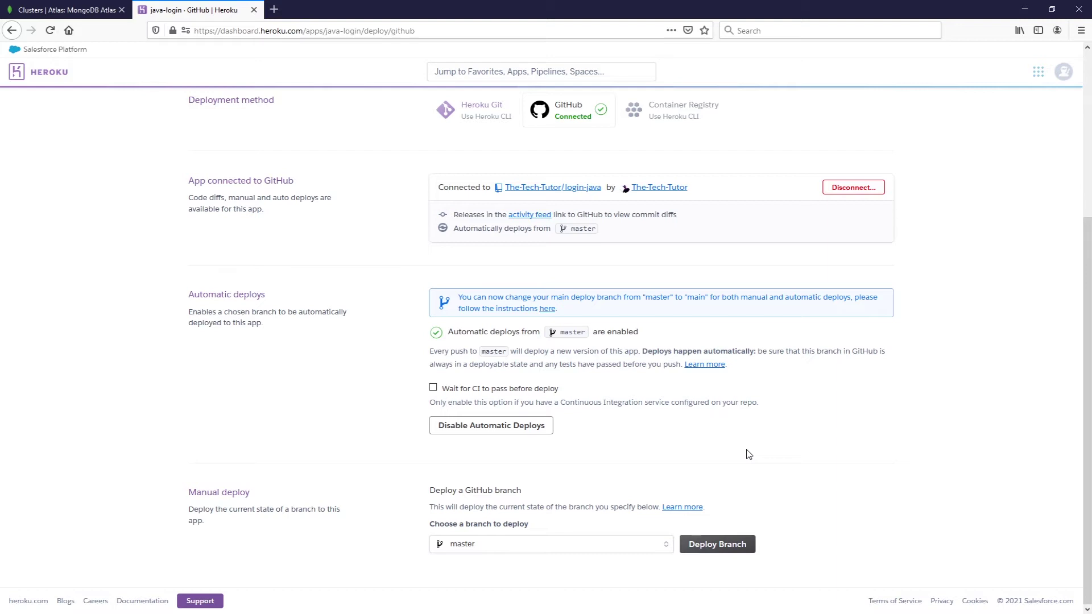
scroll(747, 455, up, 4)
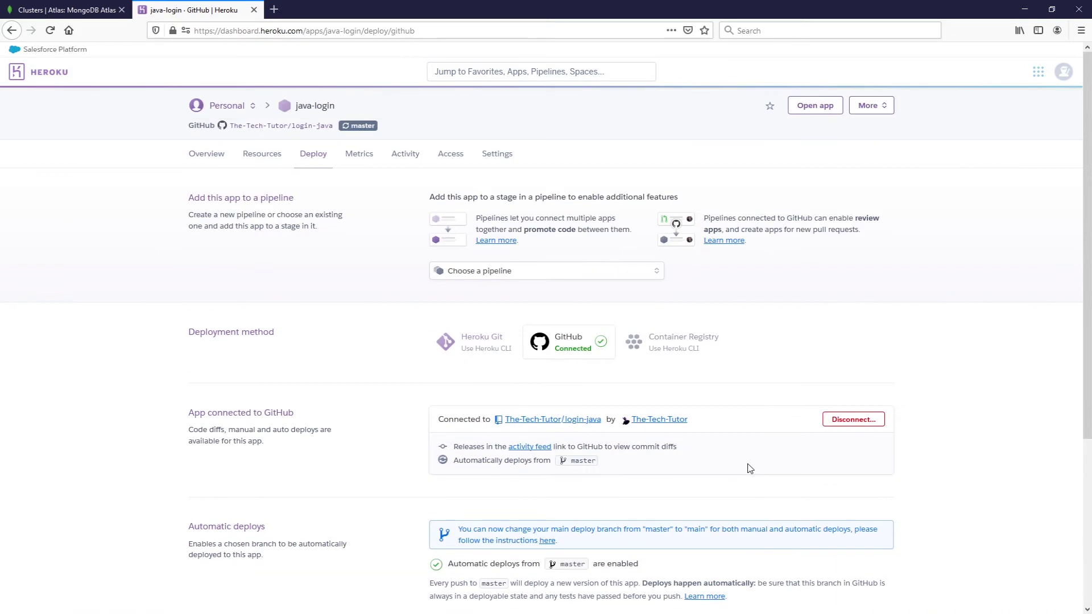
- Add a spring.data.mongodb.uri config var holding the MongoDB connection string with the database password filled in
click(493, 158)
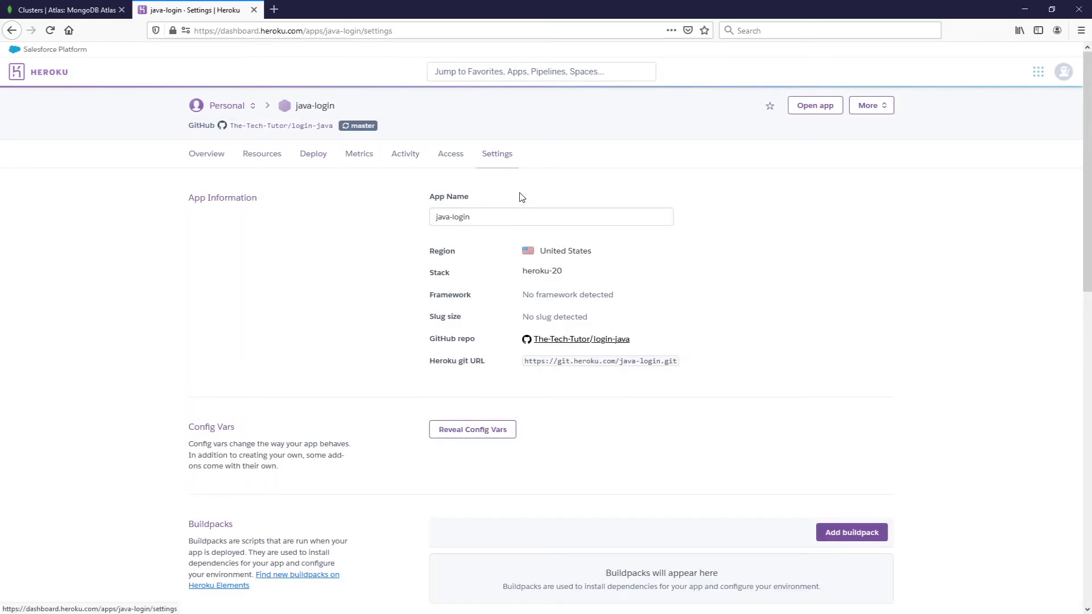
click(482, 433)
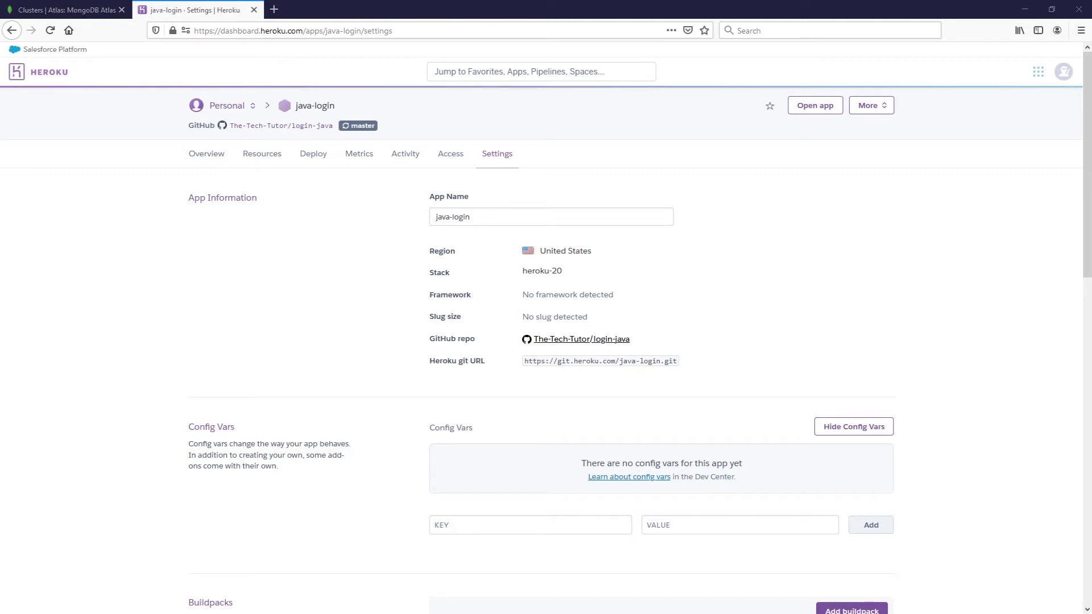
click(531, 526)
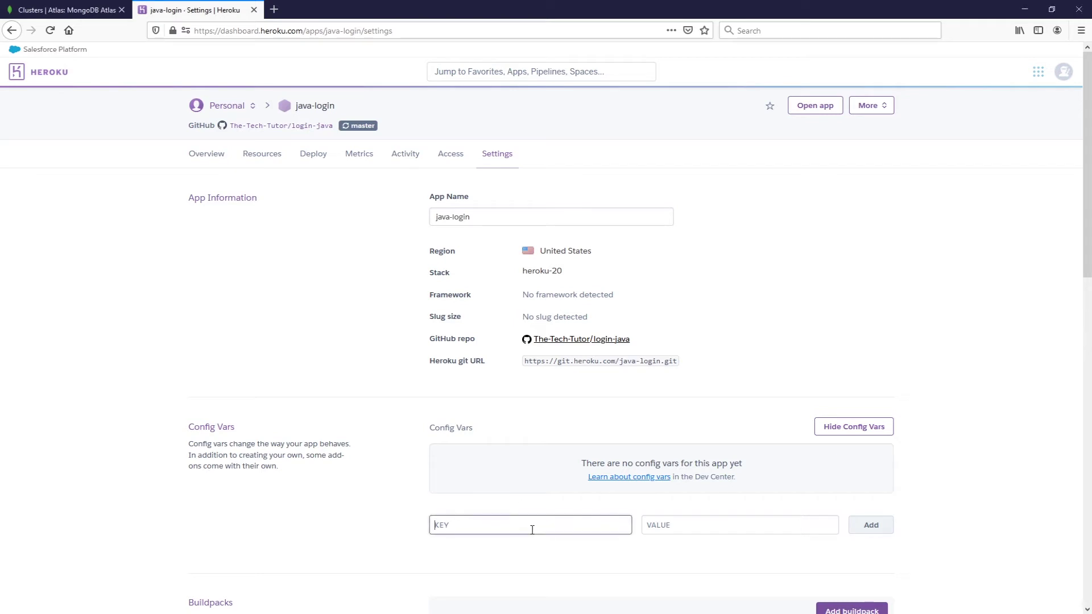
text(spring.data.mongodb.uri)
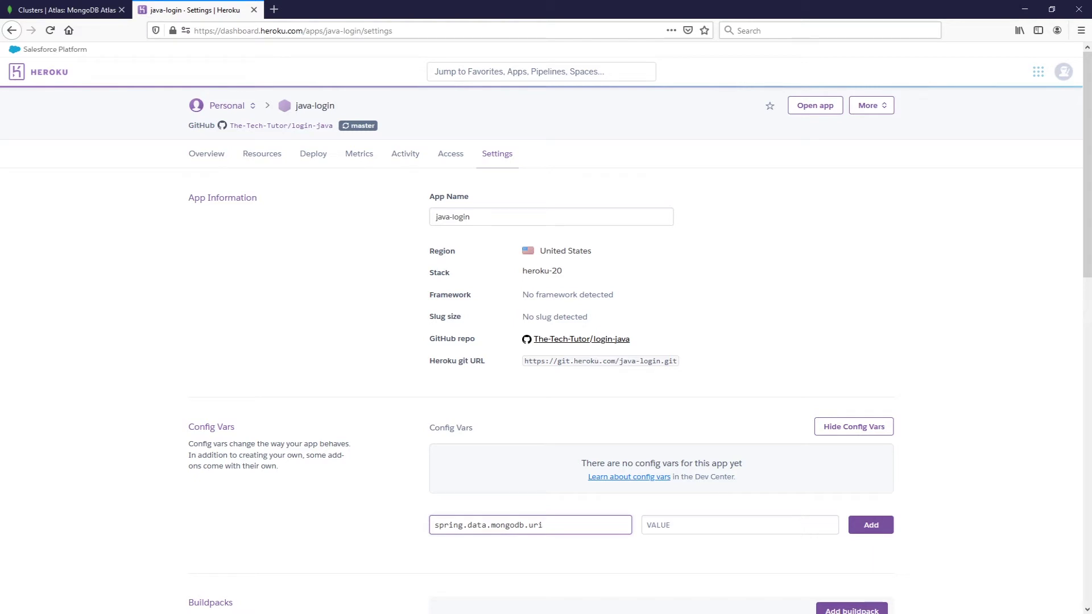
key(alt+Tab)
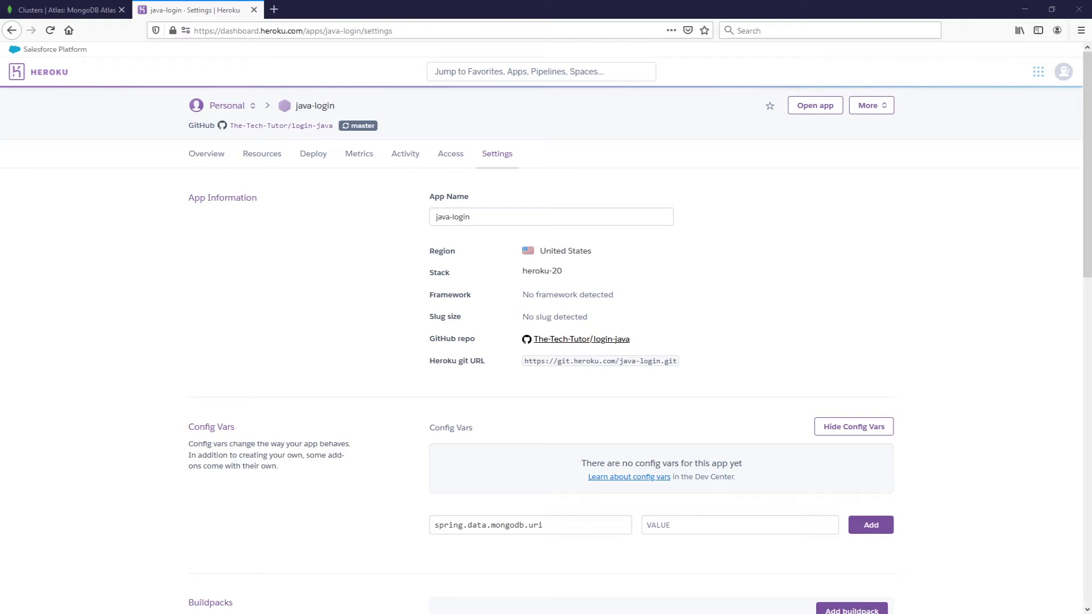
click(654, 523)
key(ctrl+v)
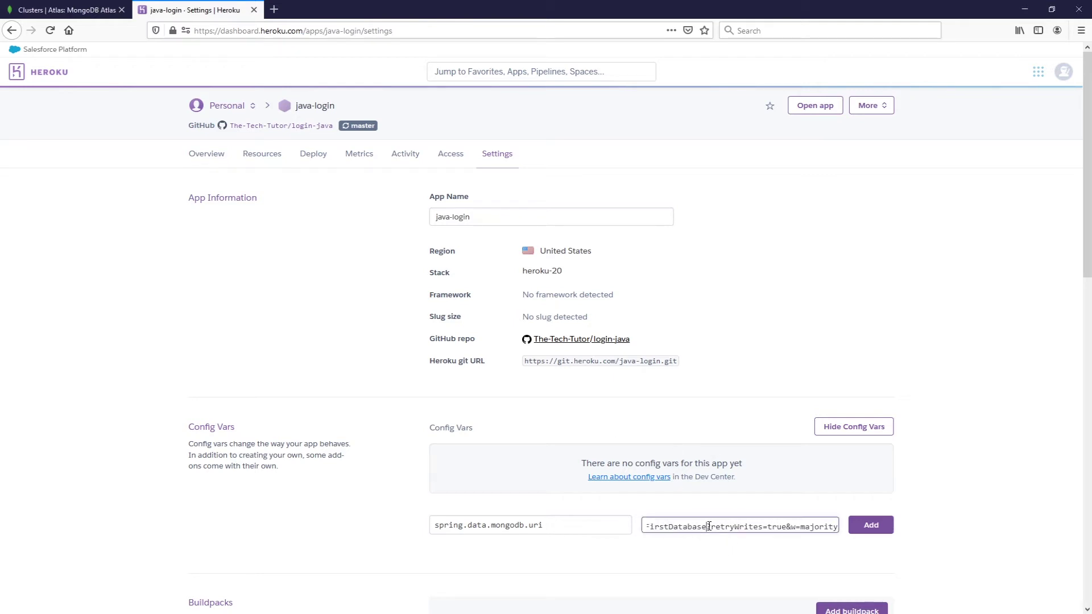
key(Left)
key(Left)
key(Left)
key(Left)
key(Left)
key(Left)
key(Left)
key(Left)
key(Left)
key(Left)
key(Left)
key(Left)
key(Left)
key(Left)
key(Left)
key(Left)
key(Left)
key(Left)
key(Left)
key(Left)
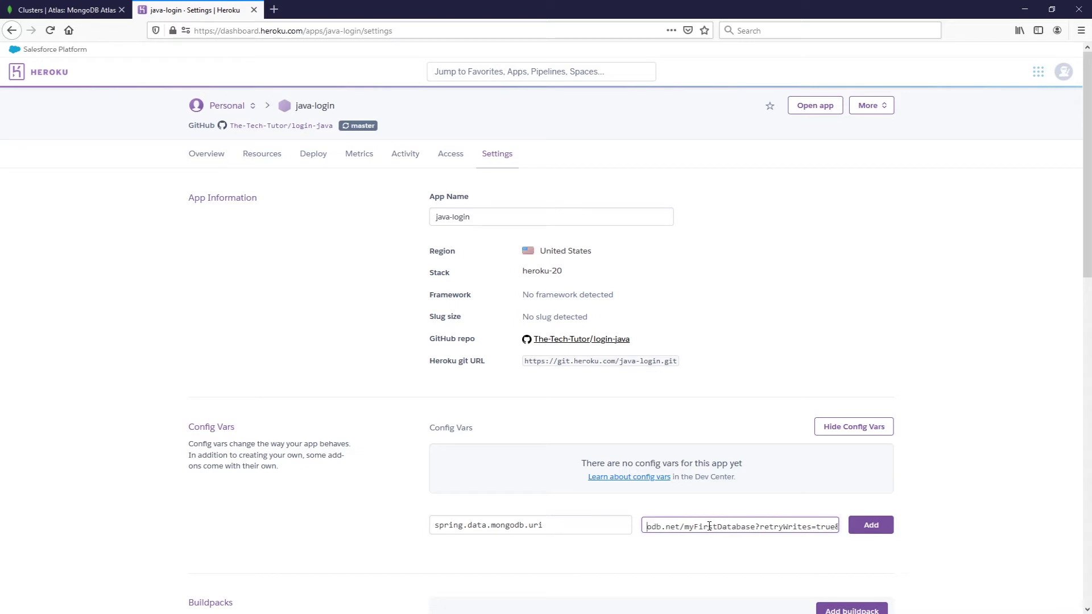
key(Left)
key(Left)
key(Left)
key(Left)
key(Left)
key(Left)
key(Left)
key(Left)
key(Left)
key(Left)
key(Left)
key(Left)
key(Left)
key(Left)
key(Left)
key(Left)
key(Left)
key(Left)
key(Left)
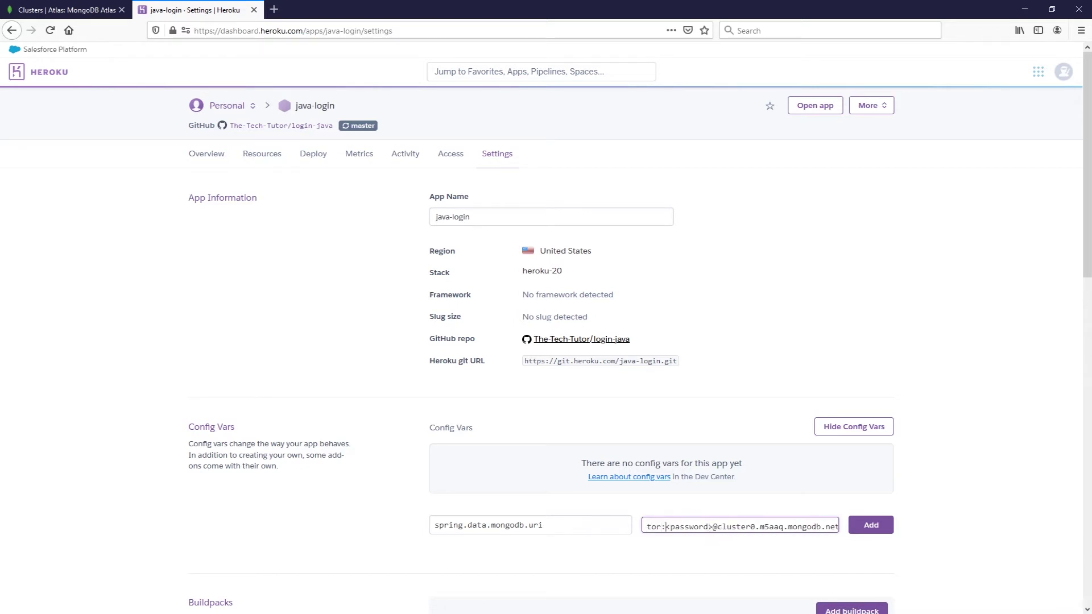
key(alt+Tab)
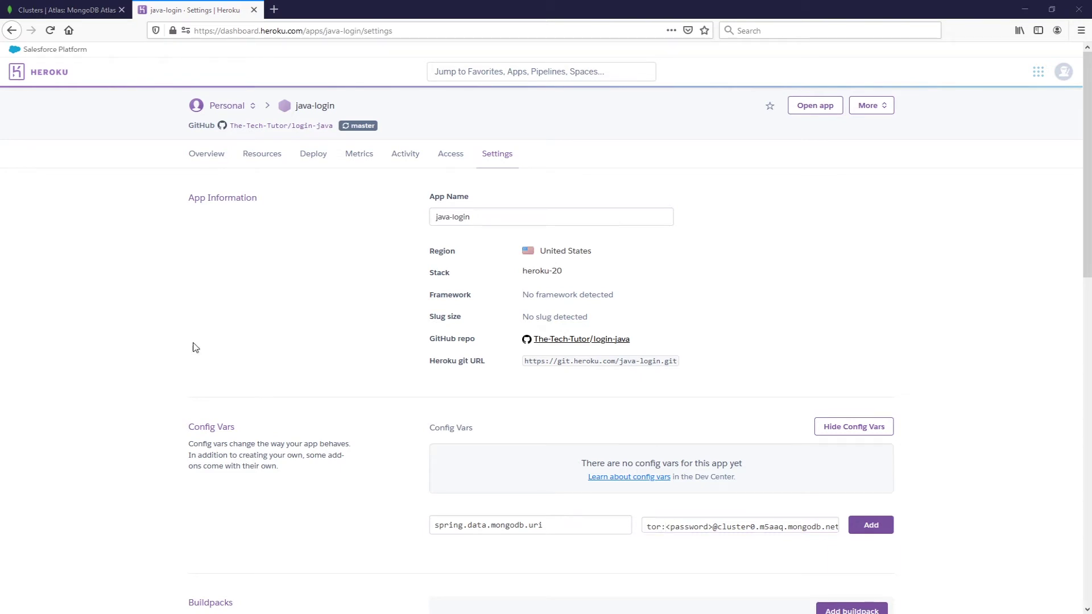
click(712, 525)
drag(713, 525, 665, 526)
key(ctrl+v)
click(885, 529)
- Add the Google OAuth2 client-secret config var with its secret value
click(545, 482)
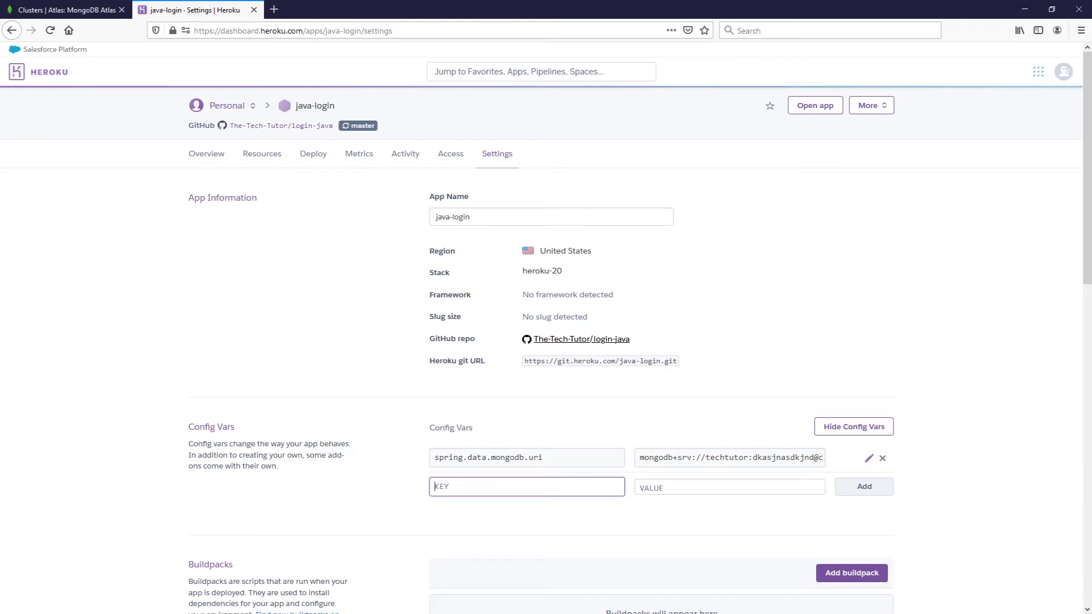
key(alt+Tab)
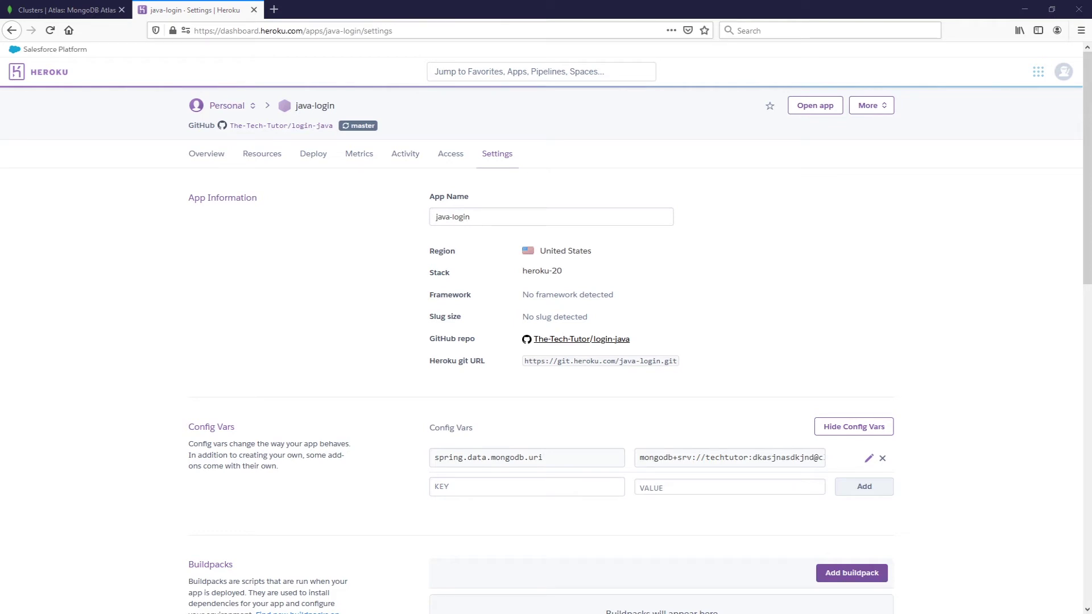
click(527, 486)
key(ctrl+v)
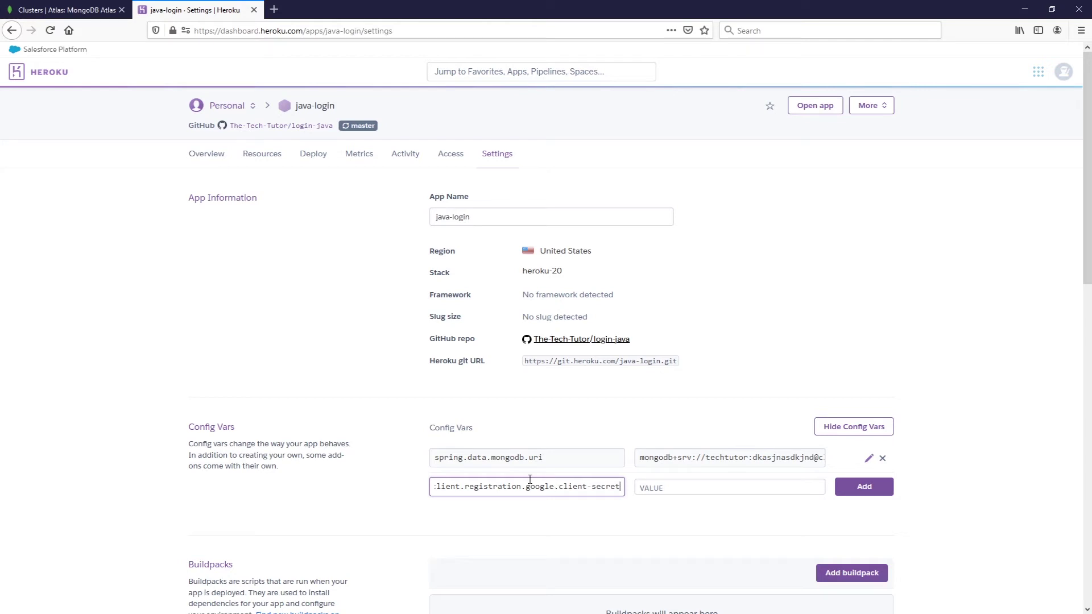
key(alt+Tab)
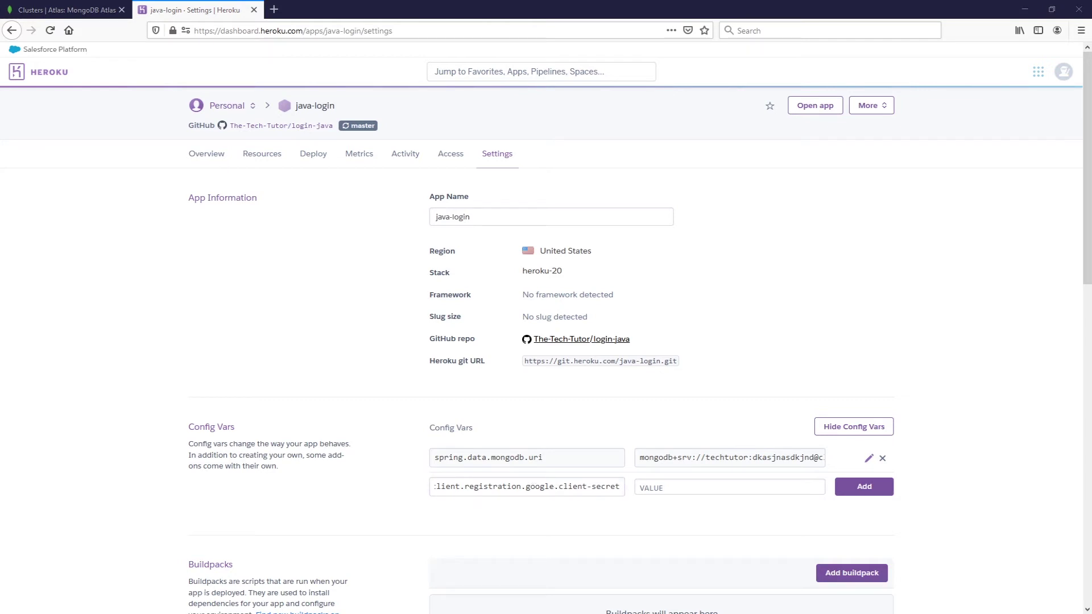
click(718, 487)
key(ctrl+v)
click(864, 487)
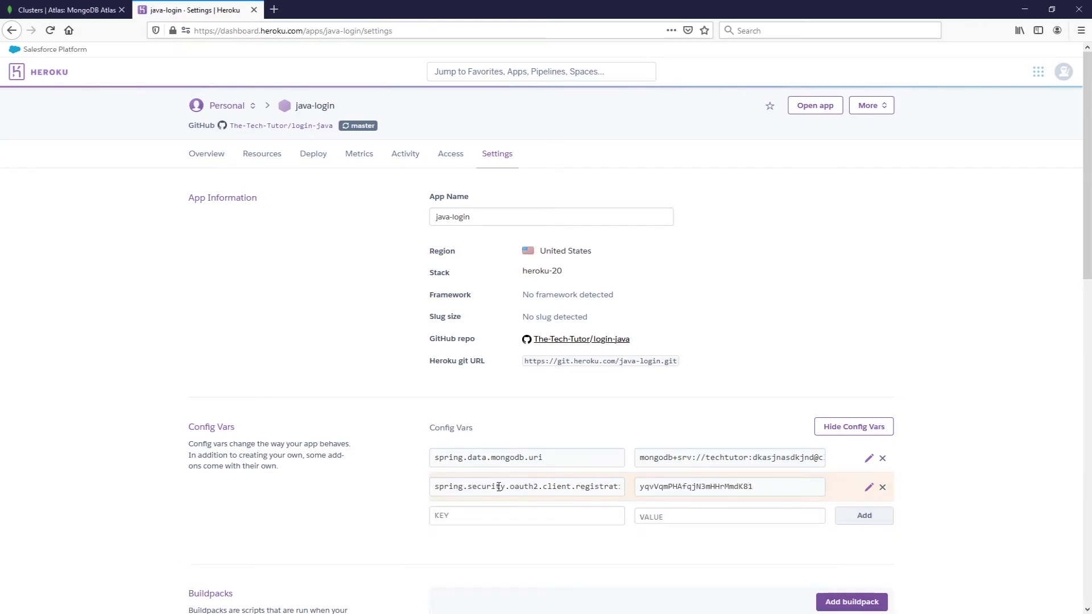
scroll(502, 487, down, 1)
scroll(511, 487, down, 2)
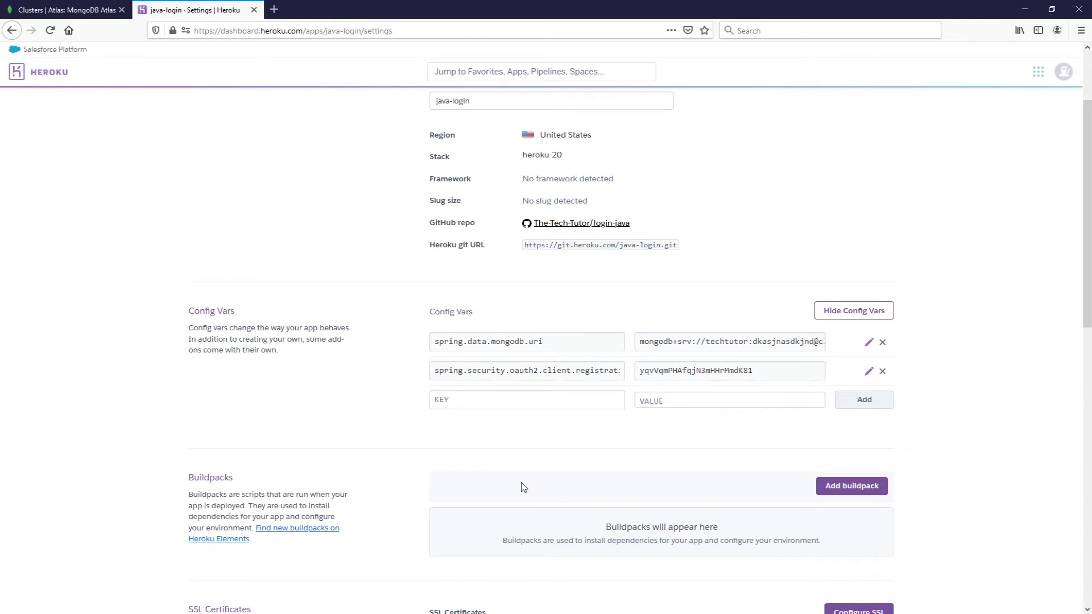
- Add the heroku/java buildpack to the java-login app and save the change
click(857, 488)
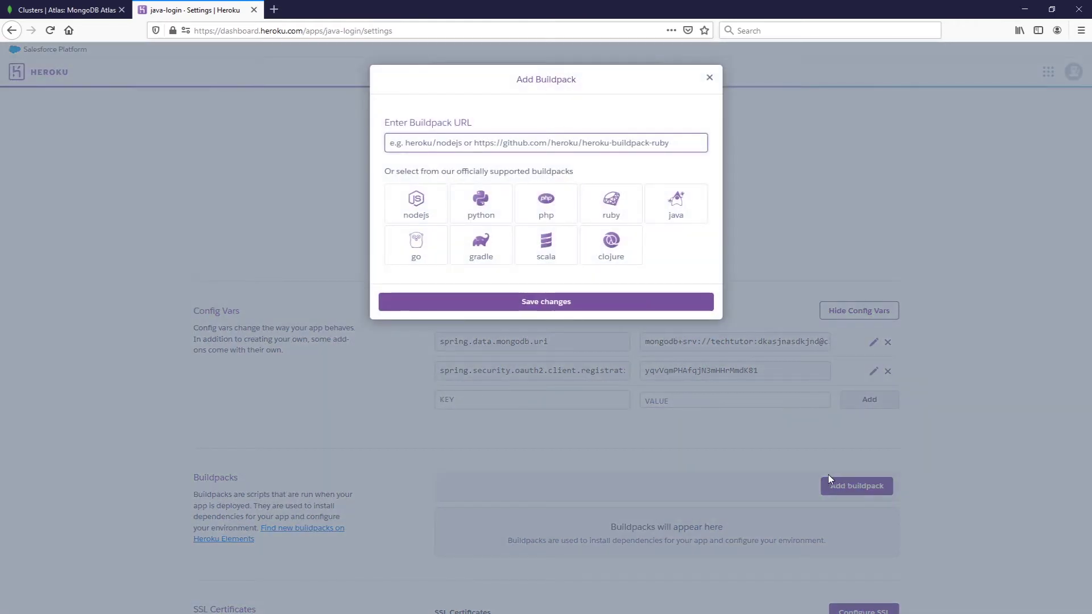
click(472, 267)
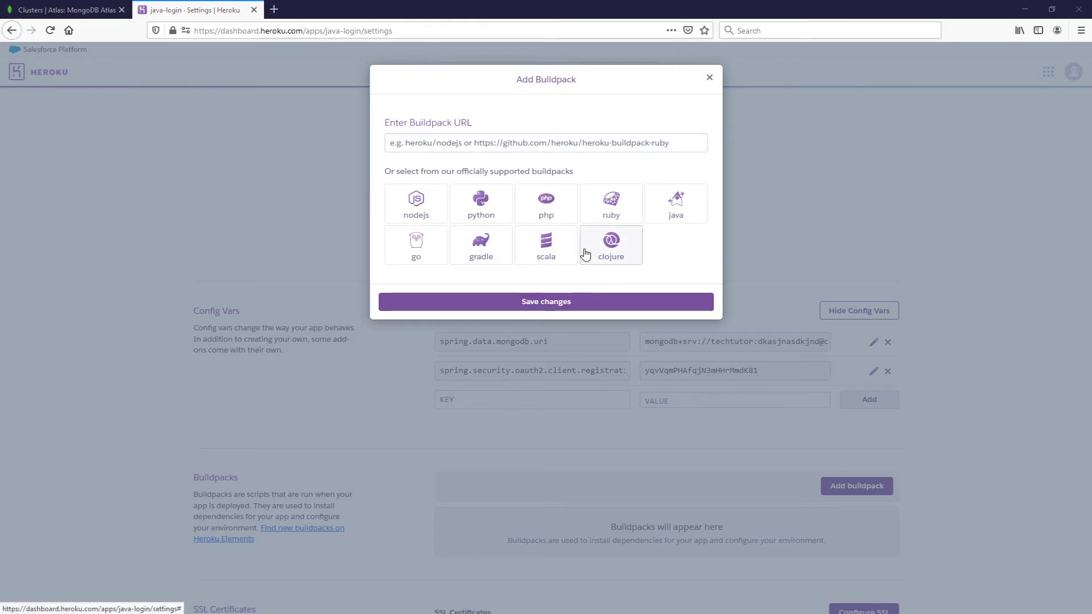
click(660, 219)
click(560, 300)
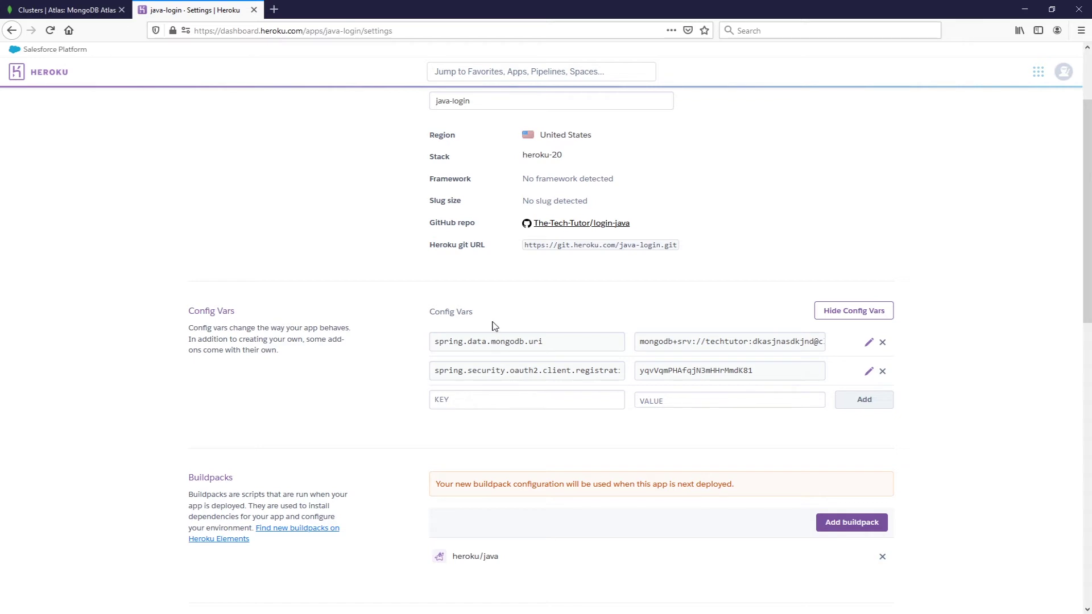
scroll(487, 319, up, 2)
- Manually deploy java-login's master branch from the Deploy tab and wait for the successful build
click(322, 159)
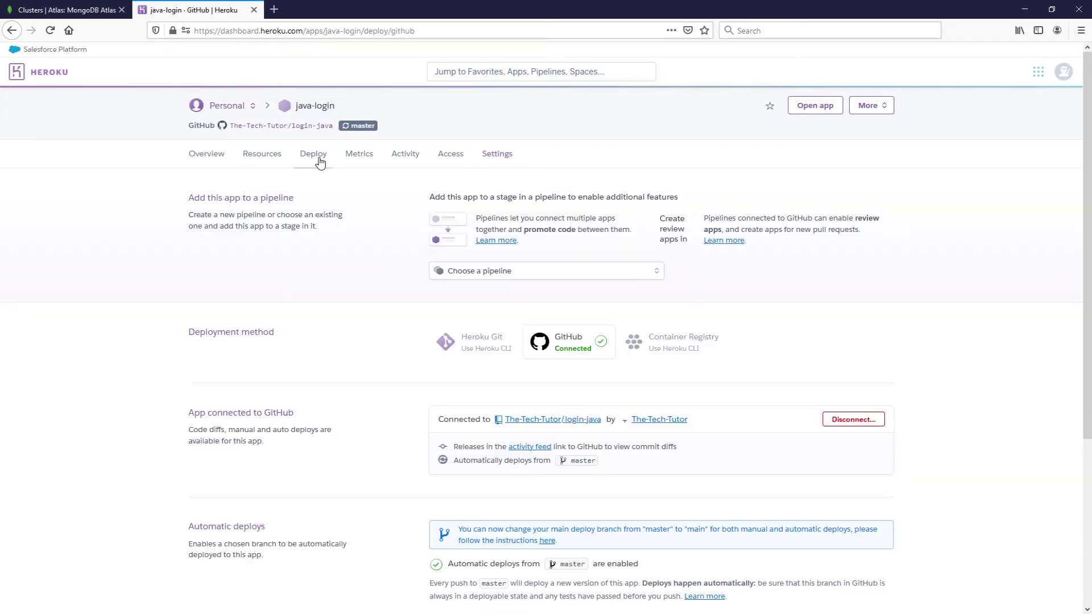
scroll(585, 303, down, 4)
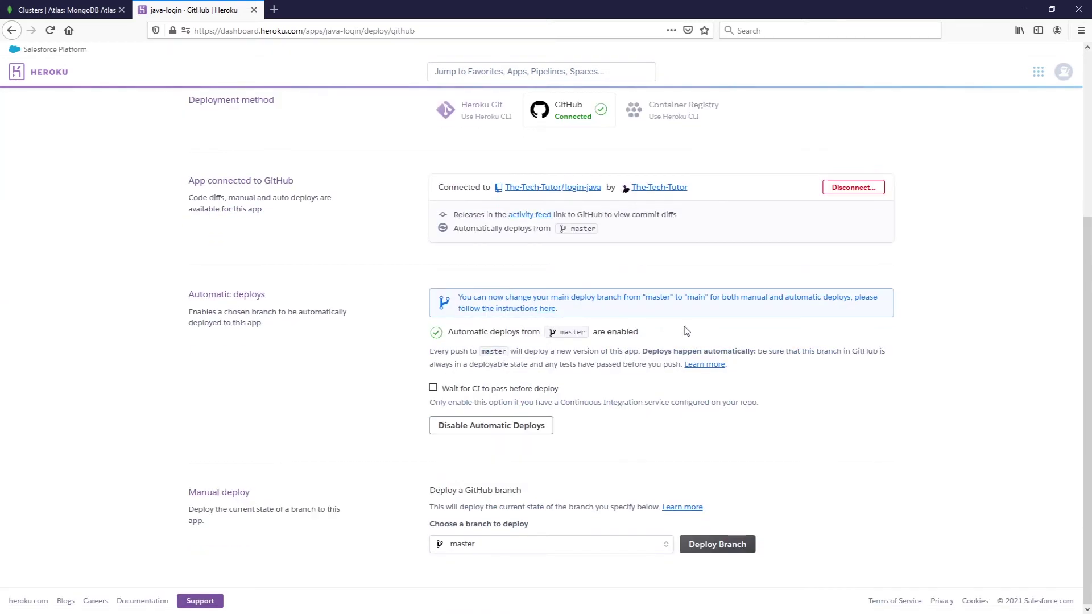
click(704, 544)
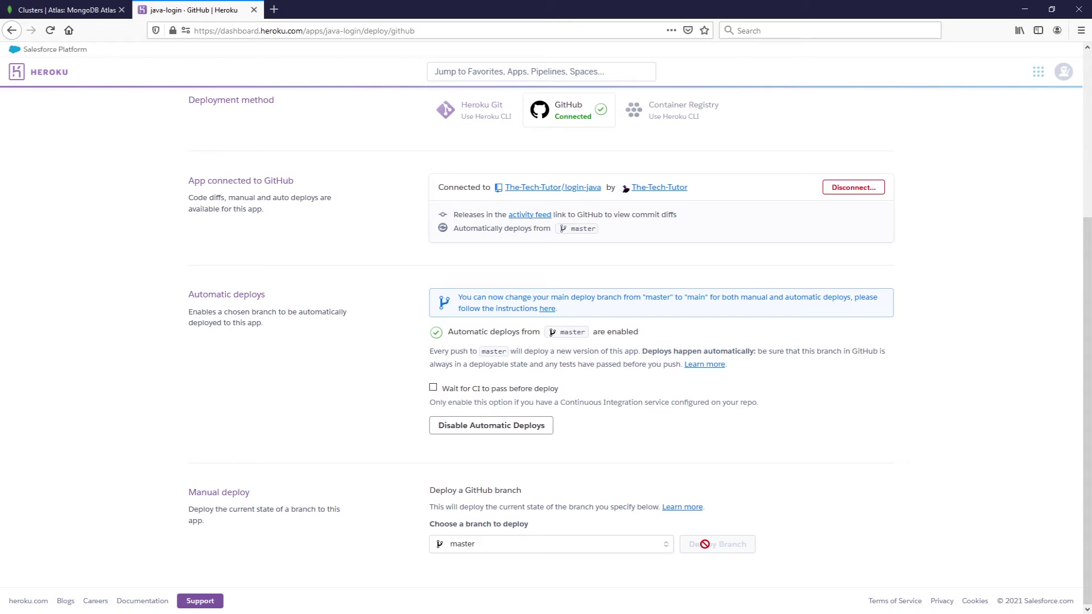
scroll(721, 504, down, 4)
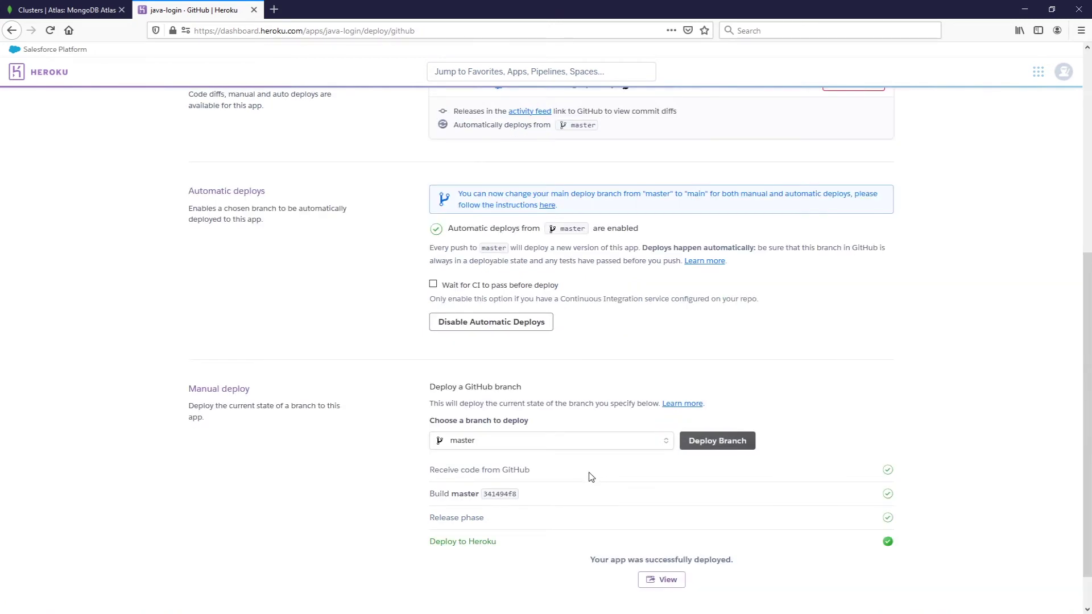
scroll(417, 474, up, 5)
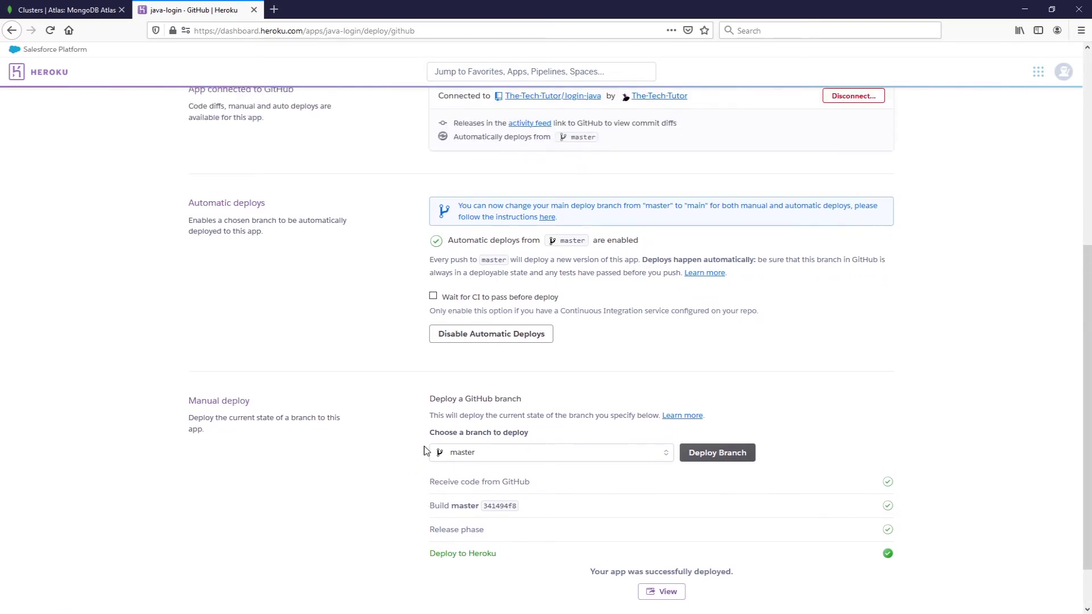
scroll(432, 471, up, 2)
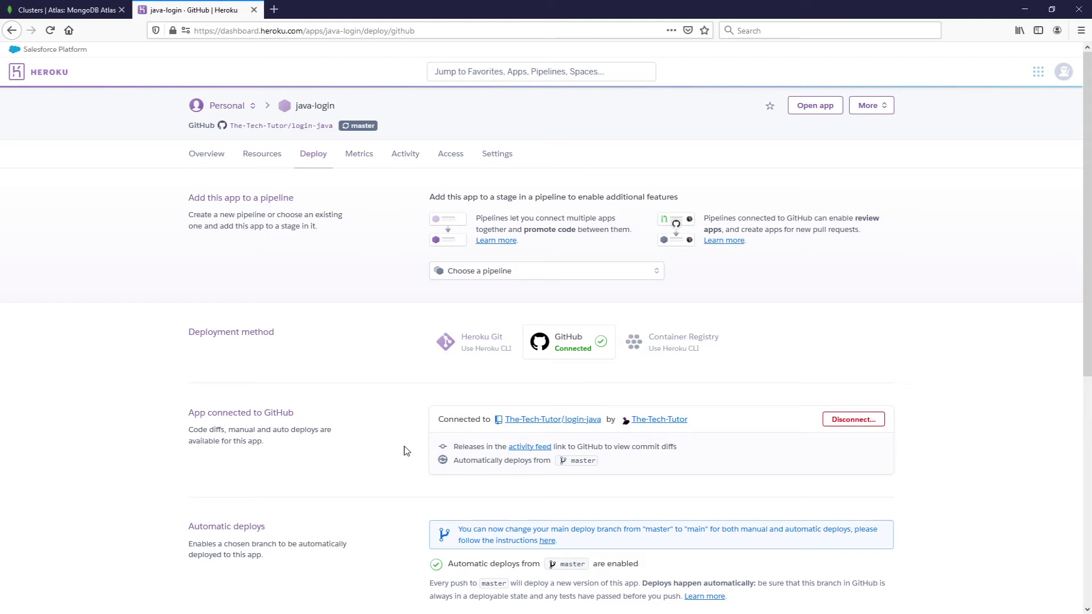
scroll(407, 450, down, 8)
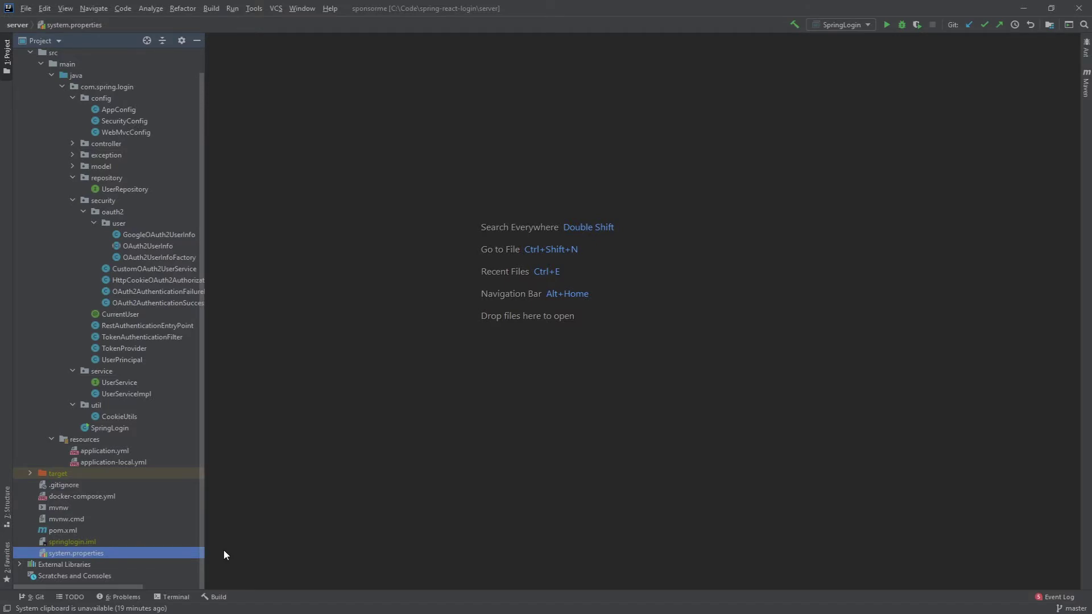
- Open the server's system.properties file, which sets java.runtime.version=11
double_click(129, 552)
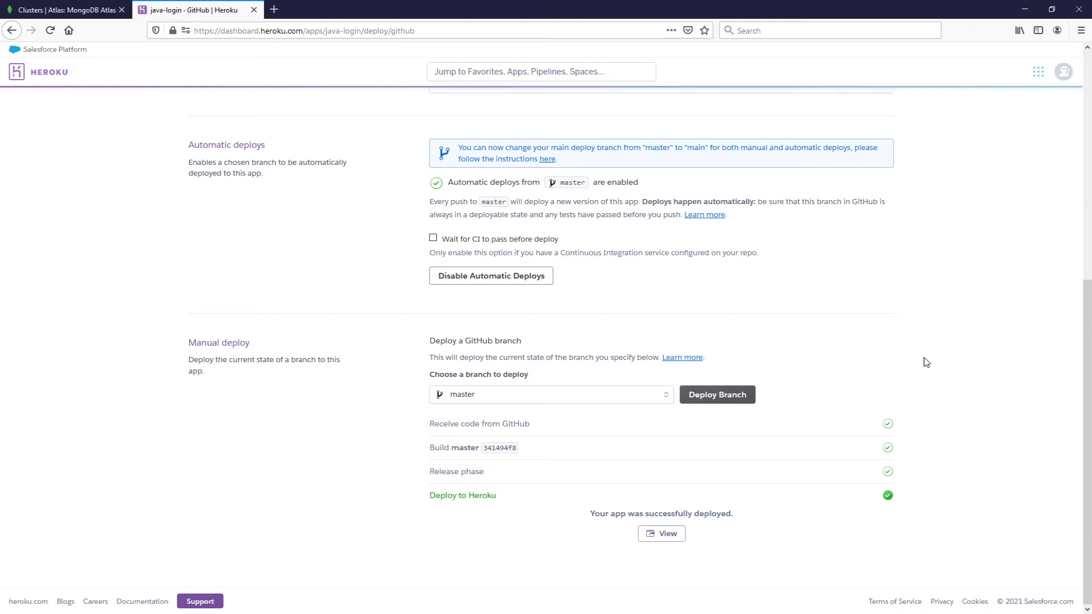
- Open the Heroku personal apps list from the HEROKU logo in a new tab and switch to it
scroll(928, 372, up, 7)
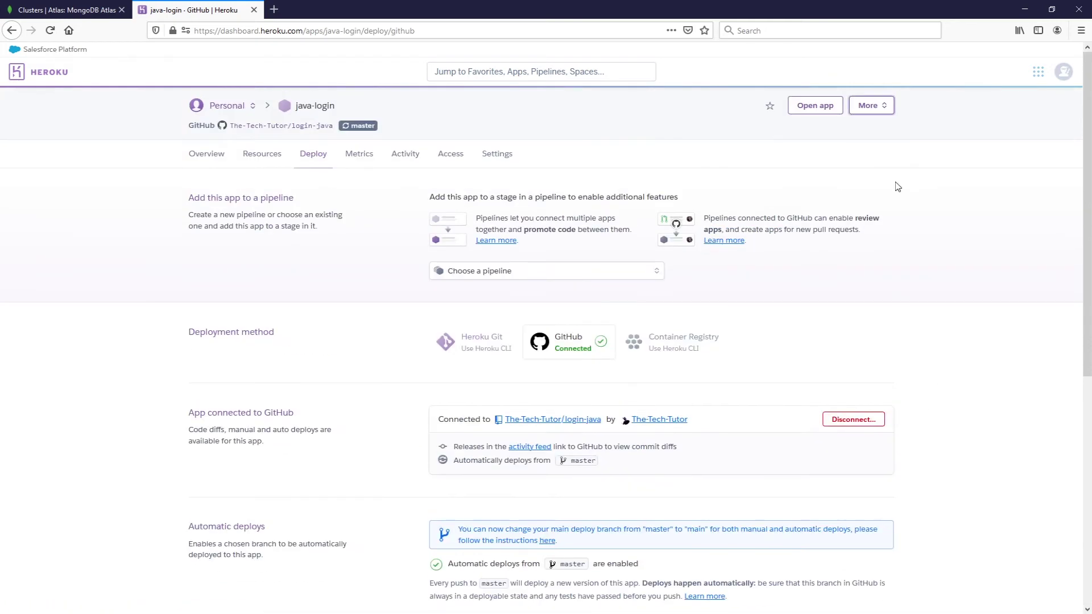
right_click(51, 75)
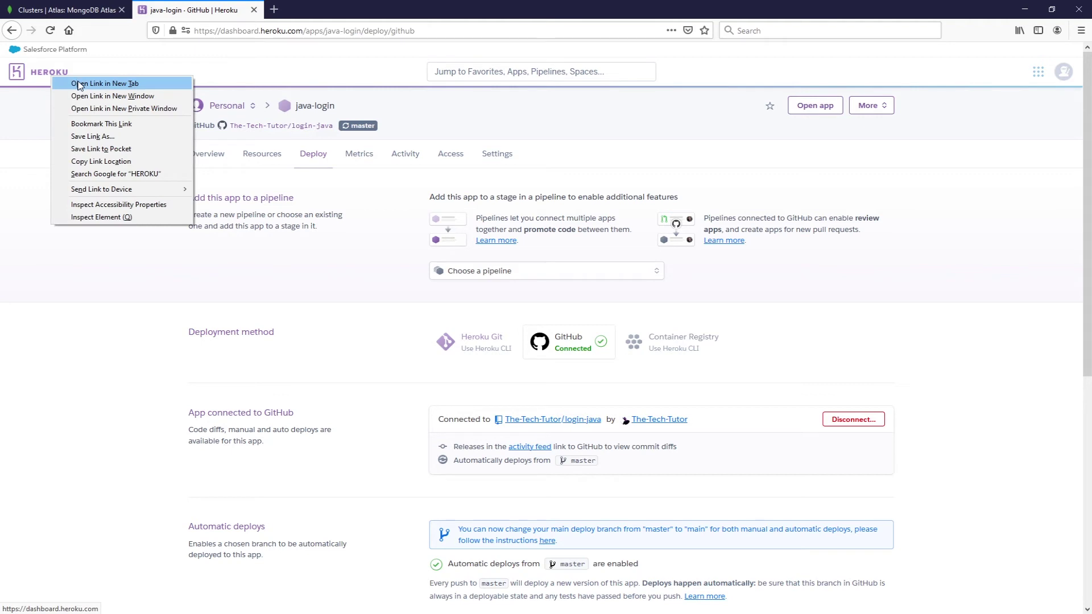
click(77, 84)
key(ctrl+Tab)
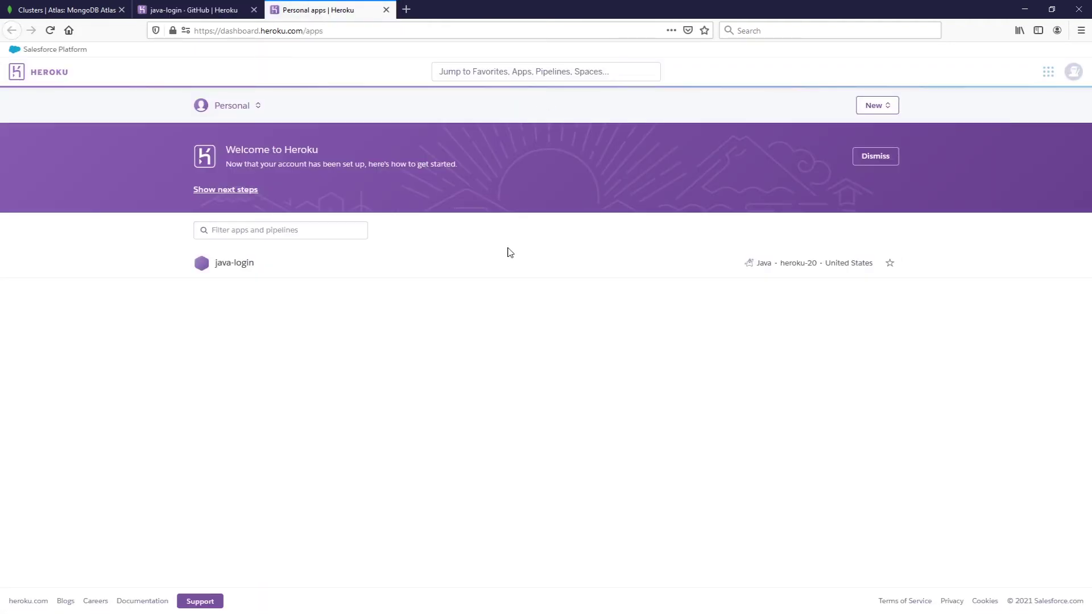
- Create a new Heroku app named react-login-tech in the United States region
click(886, 115)
click(858, 125)
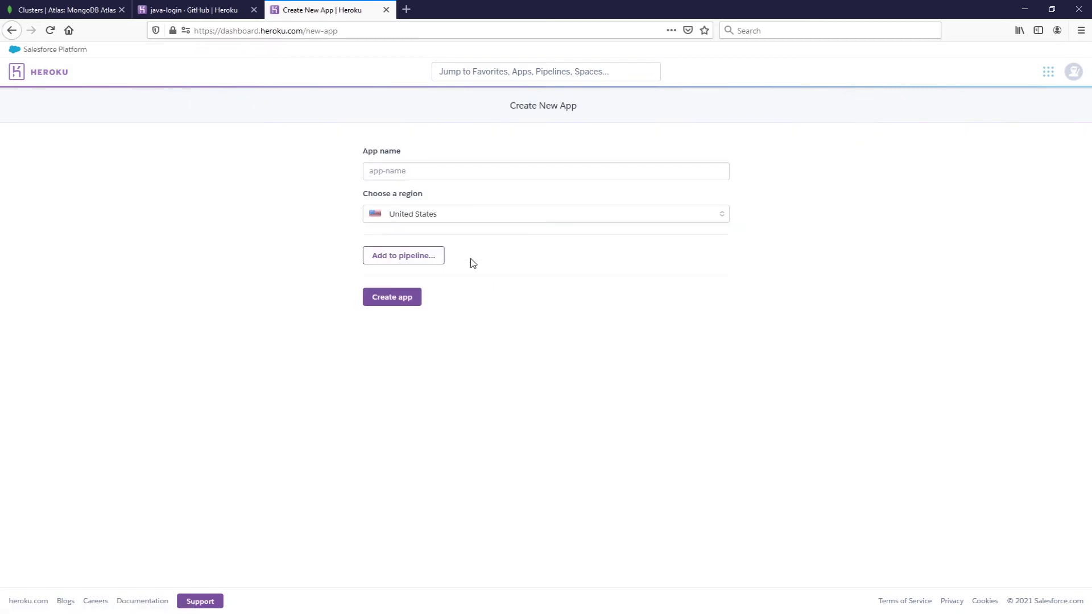
click(402, 170)
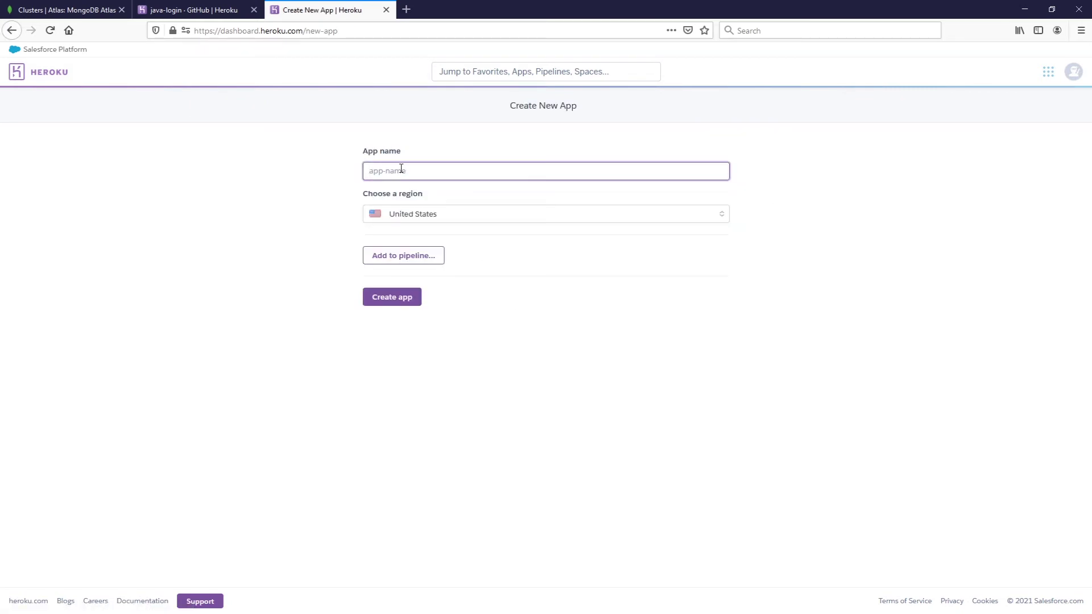
text(react-login-)
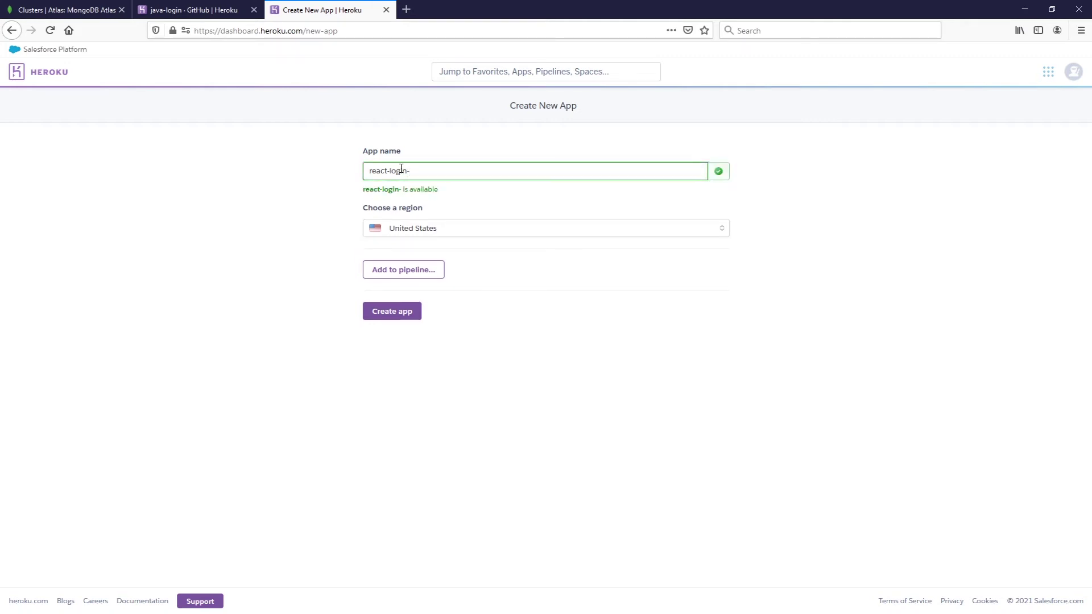
text(tech)
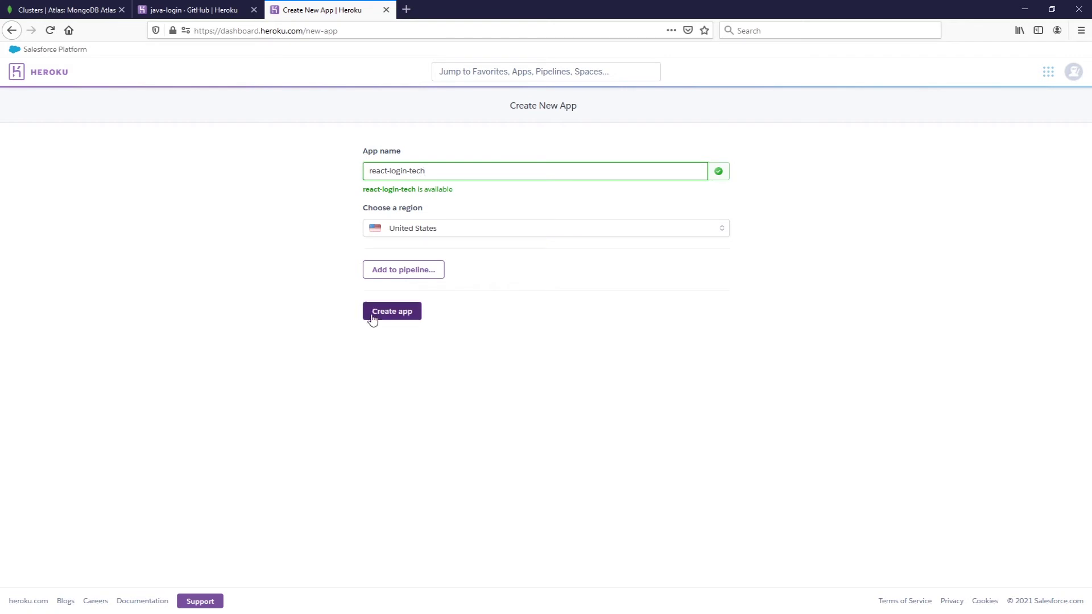
click(373, 318)
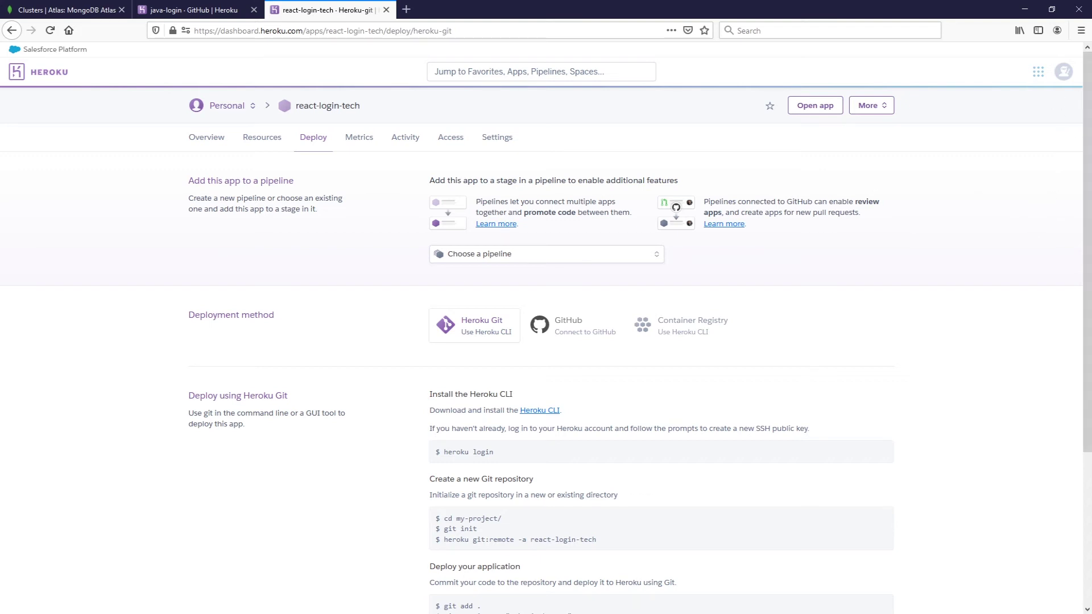
key(alt+Tab)
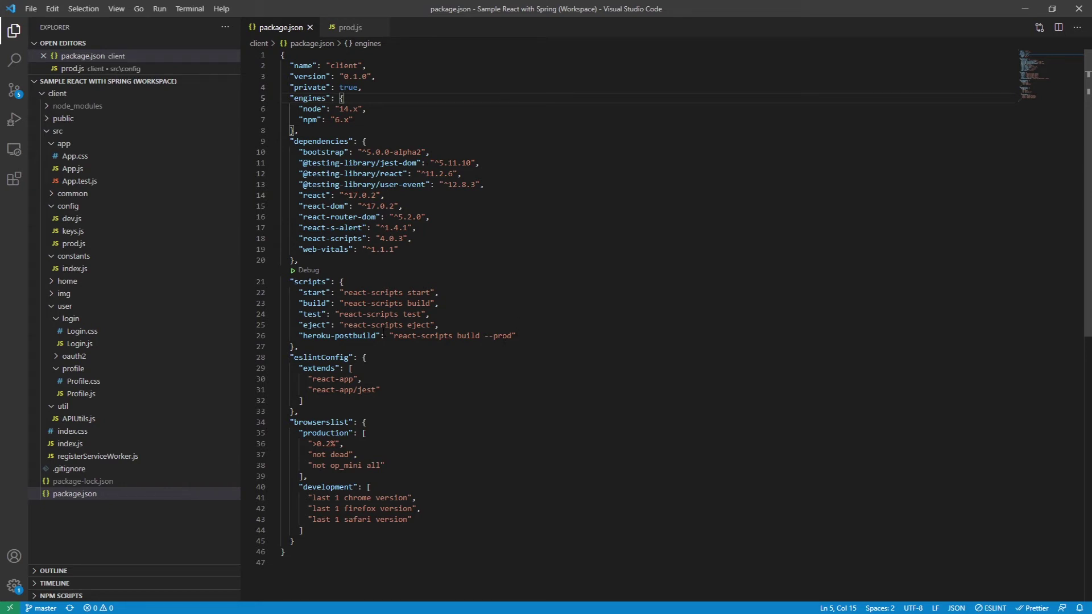
- Bring up the client's prod.js production config with its redirectUri and apiBaseUrl
click(350, 27)
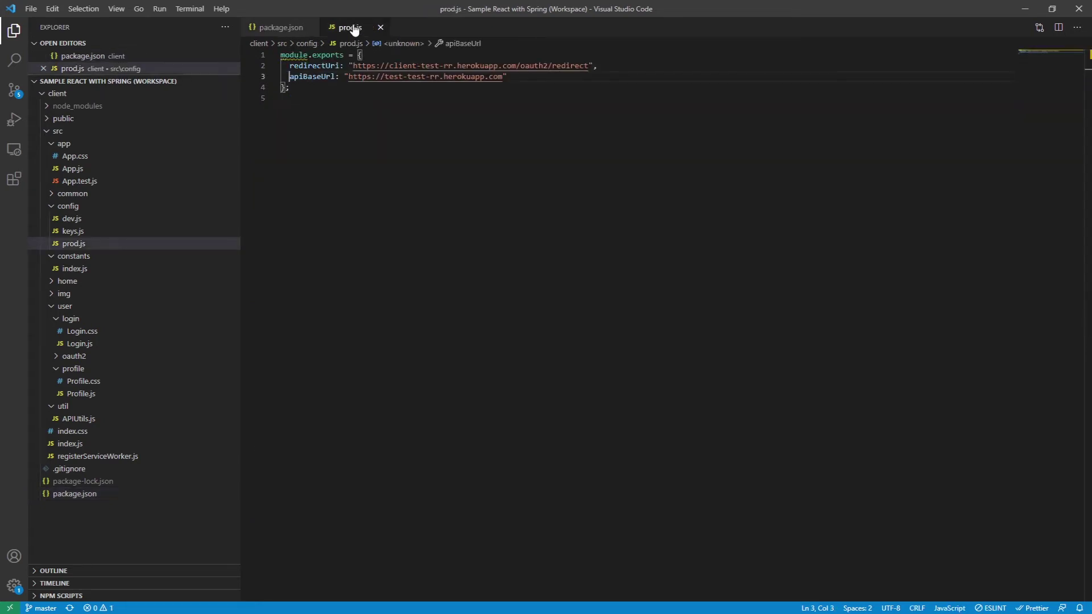
click(452, 108)
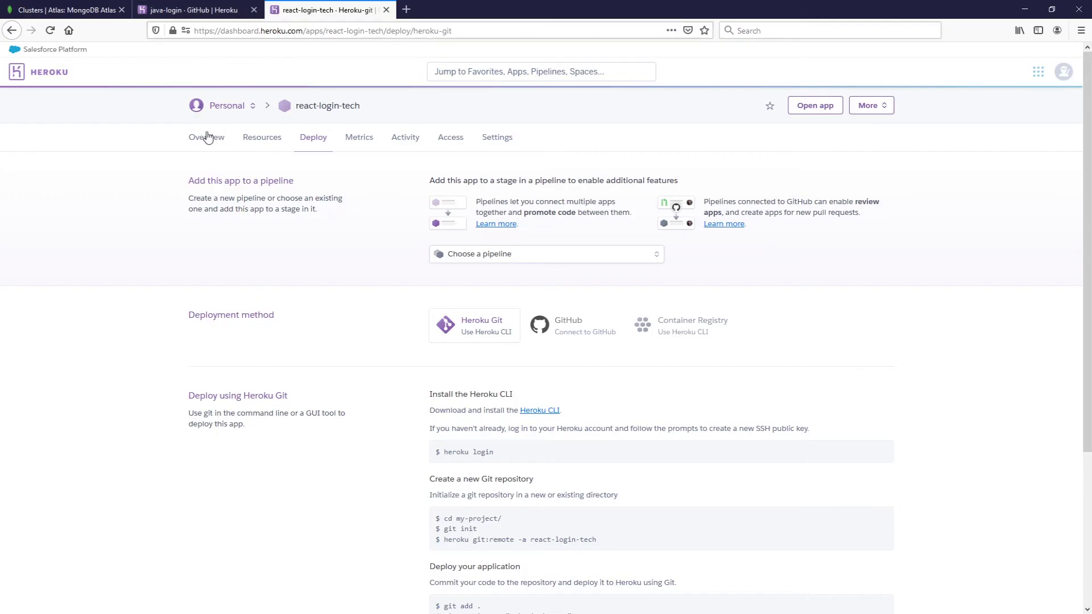
- Open the live java-login app and copy its java-login.herokuapp.com domain from the address bar
click(199, 9)
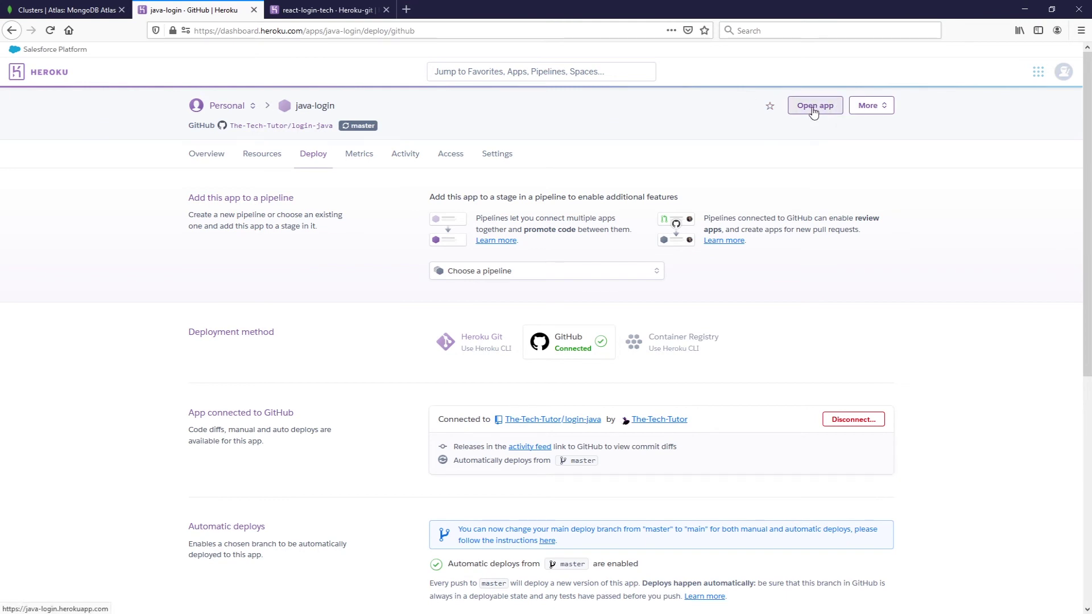
click(812, 111)
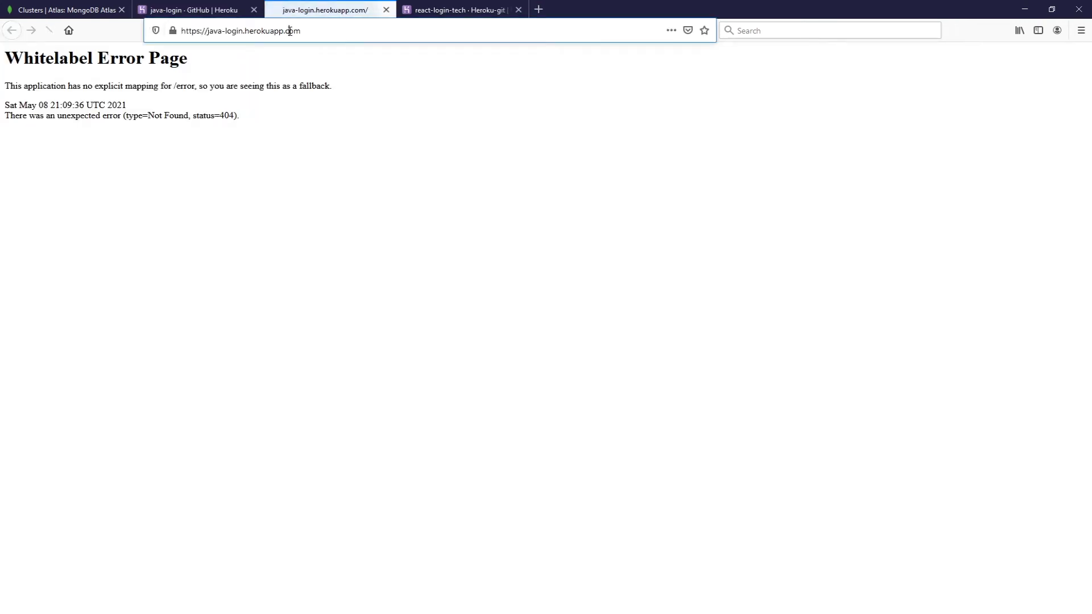
click(326, 32)
click(325, 32)
drag(327, 31, 208, 33)
key(ctrl+c)
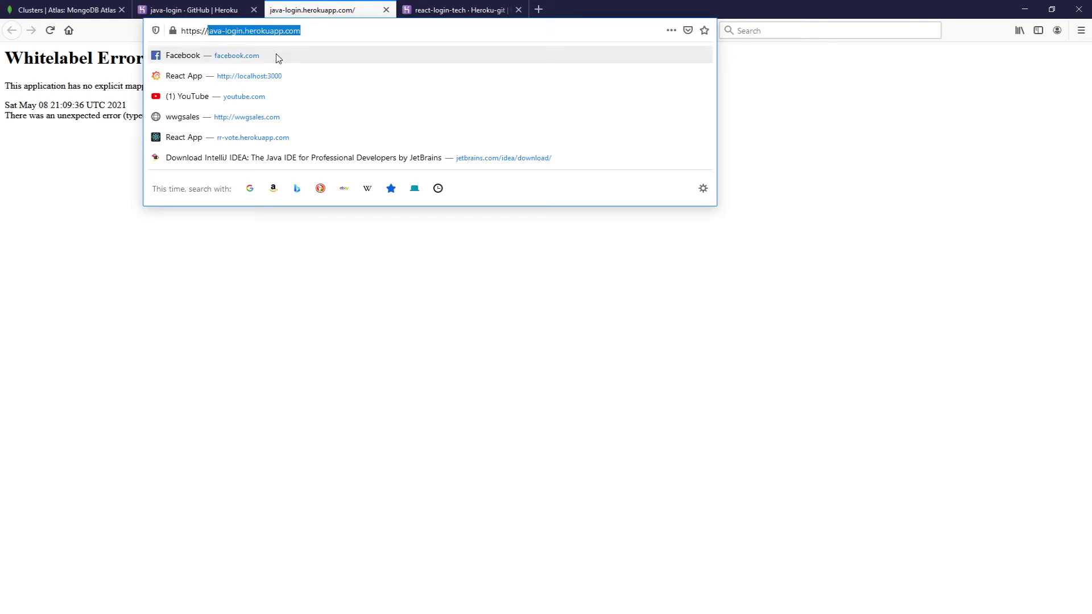
key(alt+Tab)
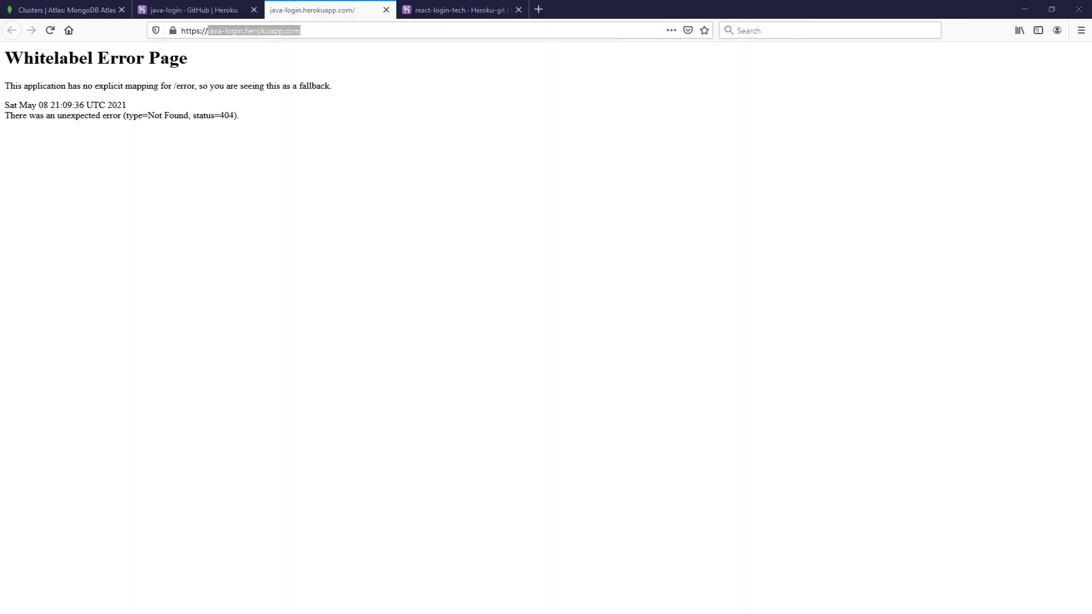
click(381, 77)
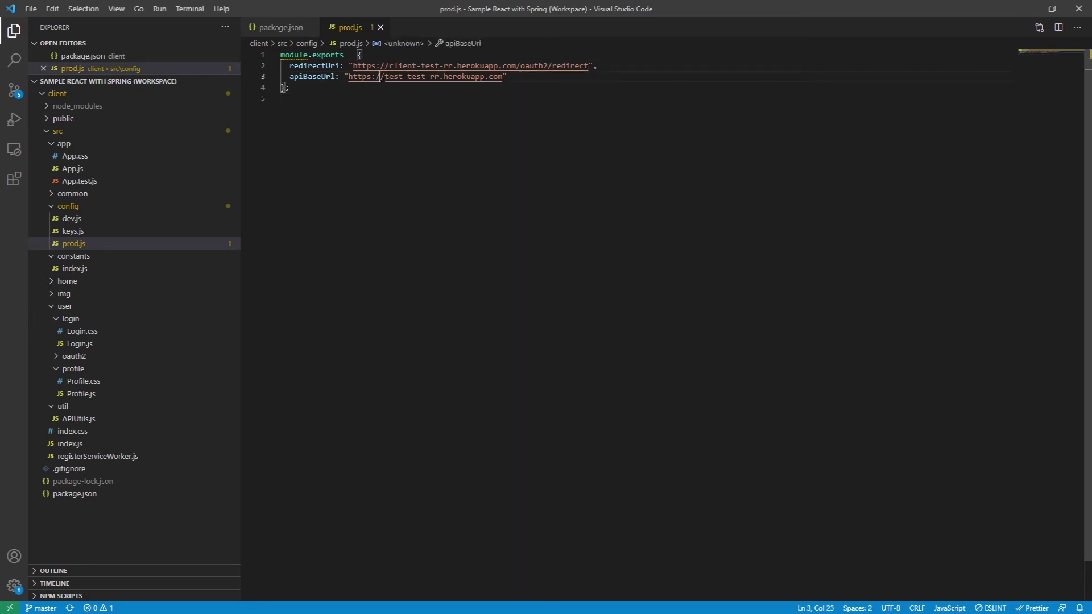
- Replace the old test-test-rr domain in apiBaseUrl with java-login.herokuapp.com
drag(385, 76, 500, 77)
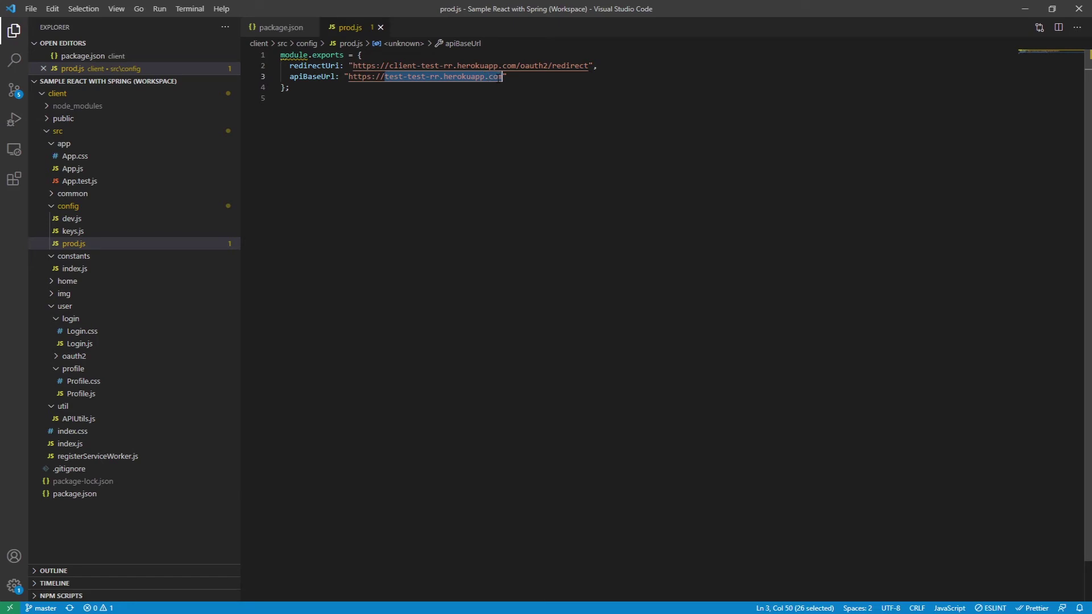
key(ctrl+v)
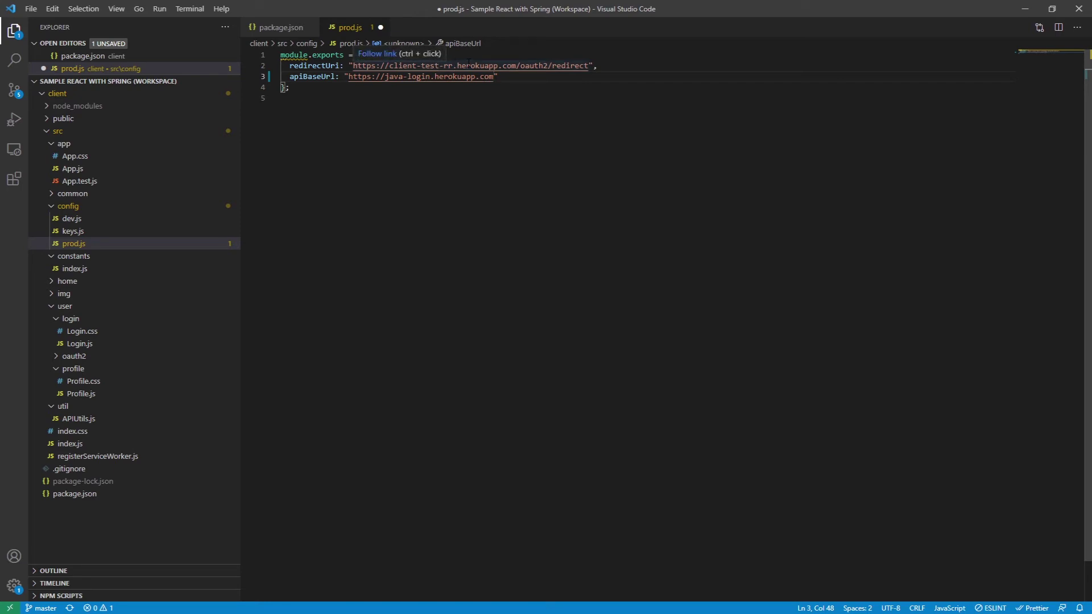
key(ctrl+End)
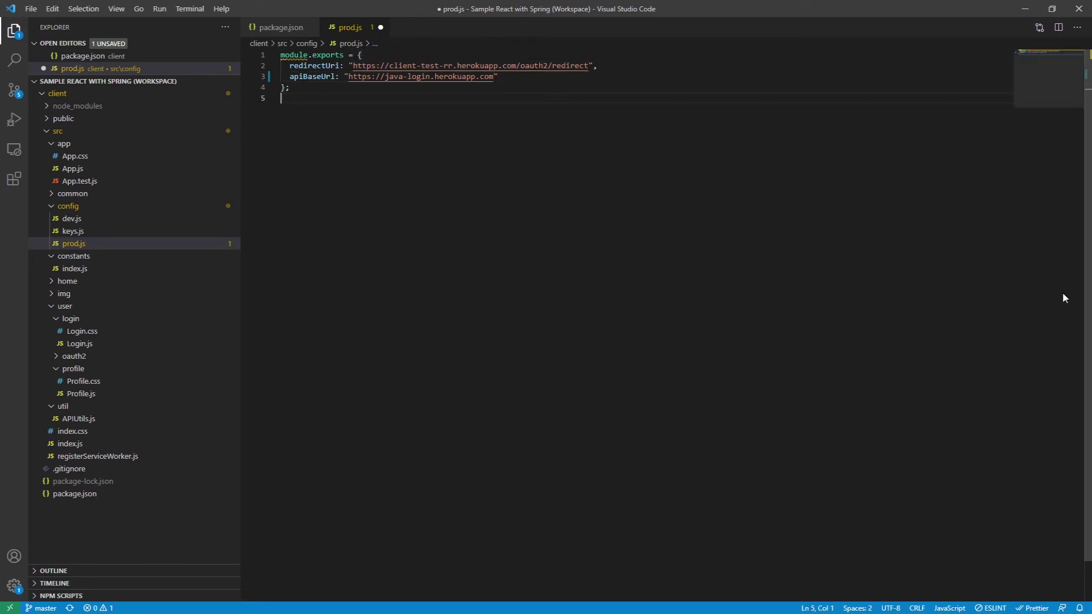
- Point redirectUri to react-login-tech.herokuapp.com/oauth2/redirect and save prod.js
key(alt+Tab)
click(456, 7)
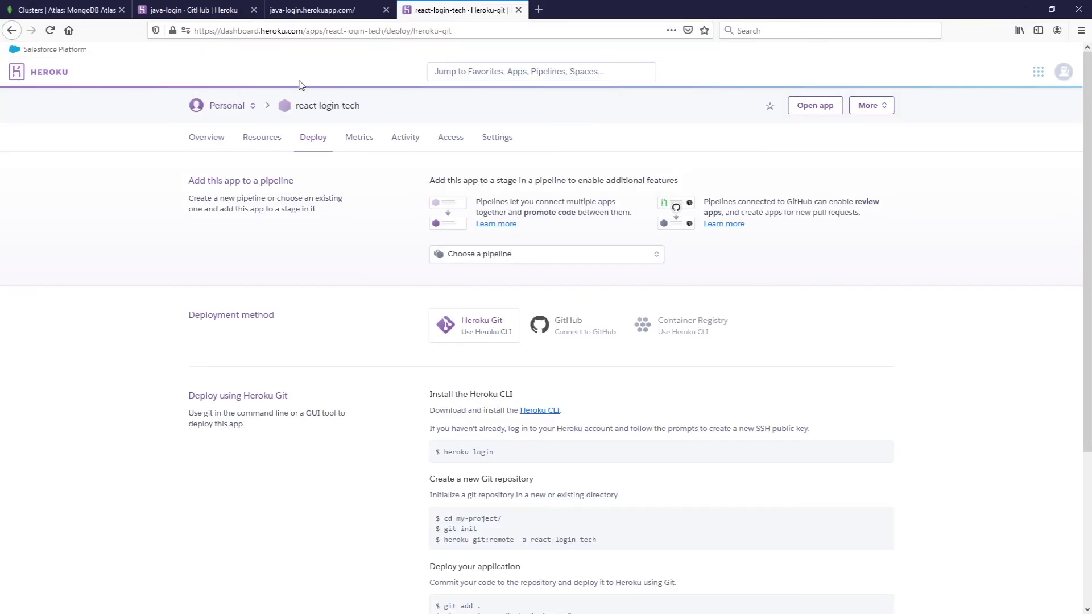
drag(360, 105, 295, 105)
key(ctrl+c)
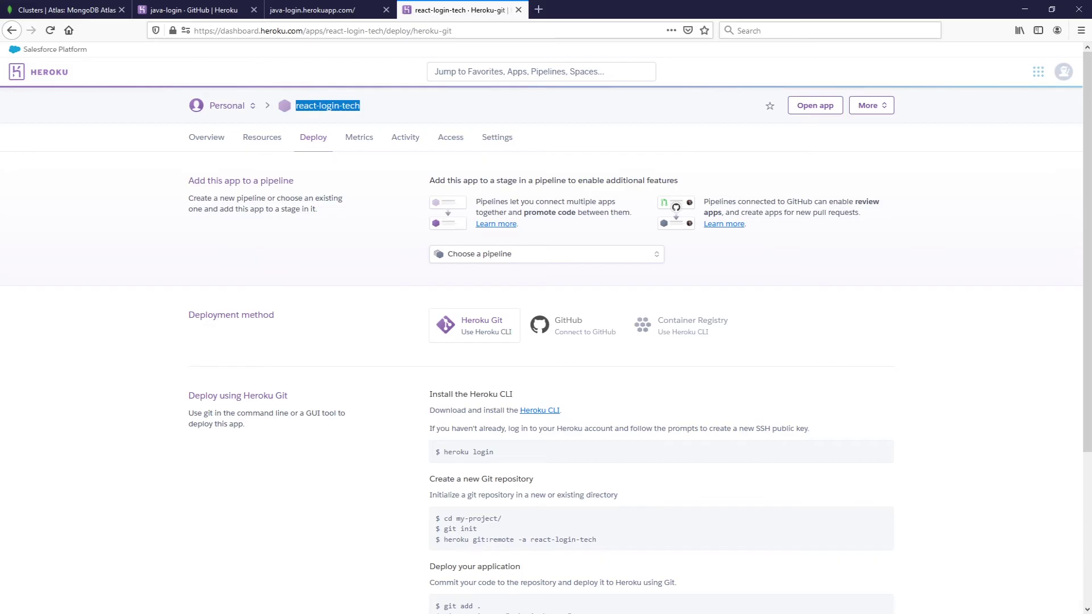
key(alt+Tab)
click(407, 66)
click(389, 65)
drag(390, 66, 453, 66)
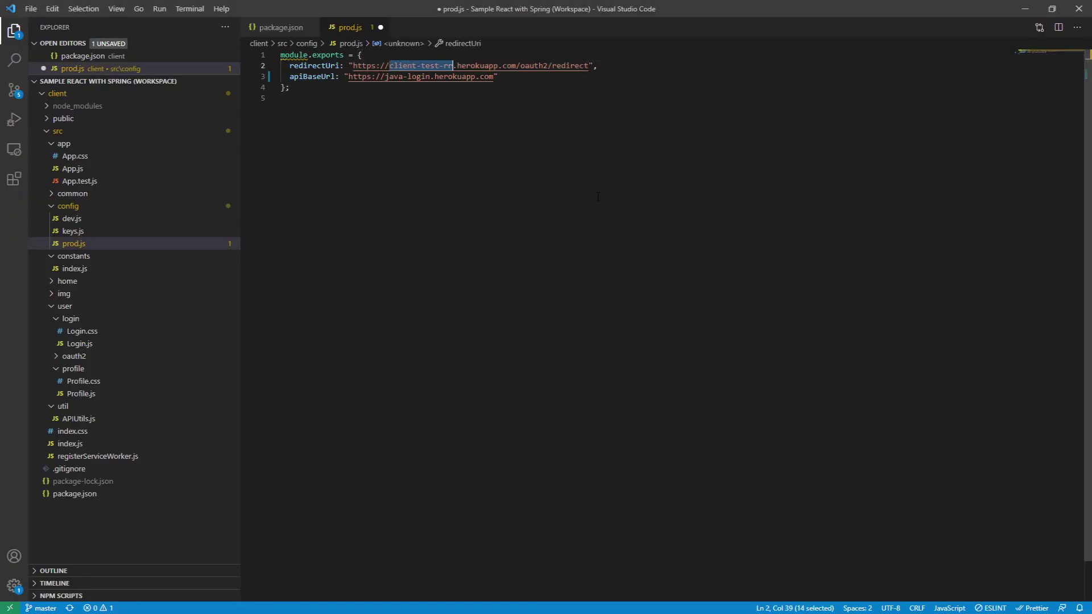
key(ctrl+v)
key(ctrl+s)
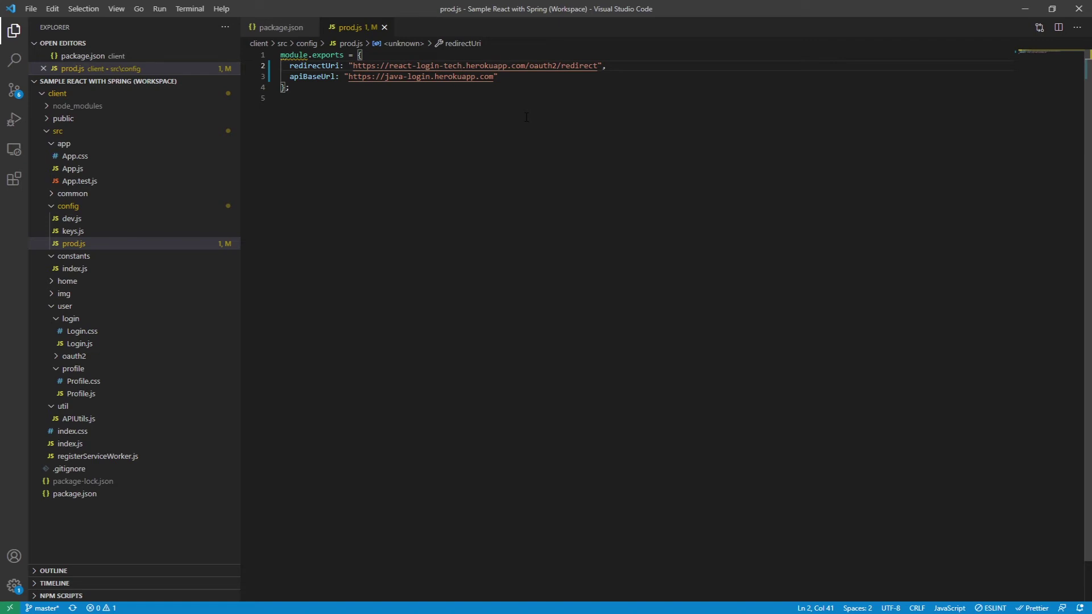
click(578, 415)
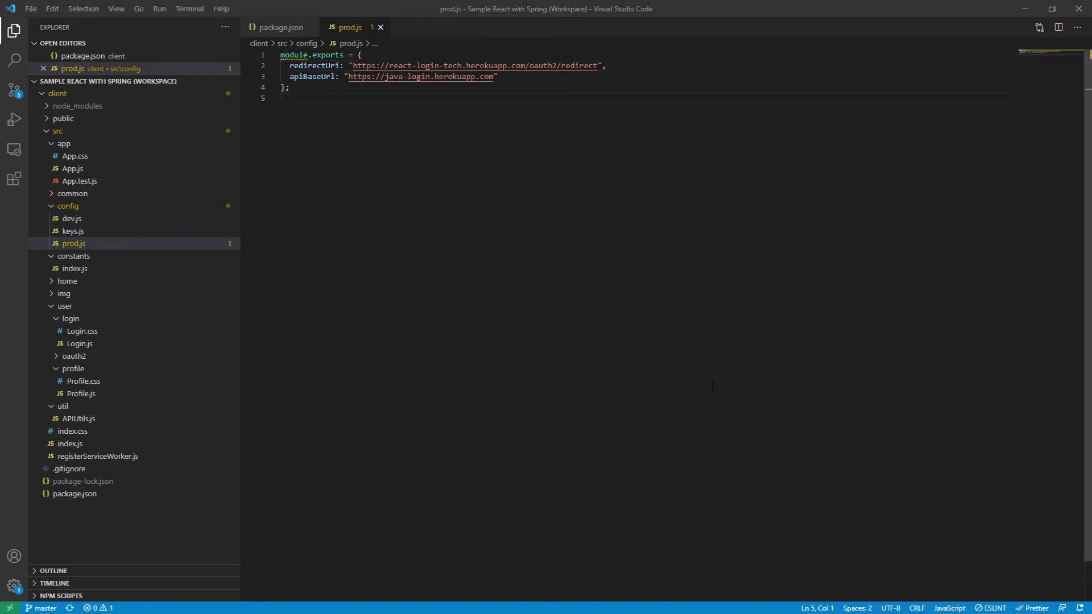
key(alt+Tab)
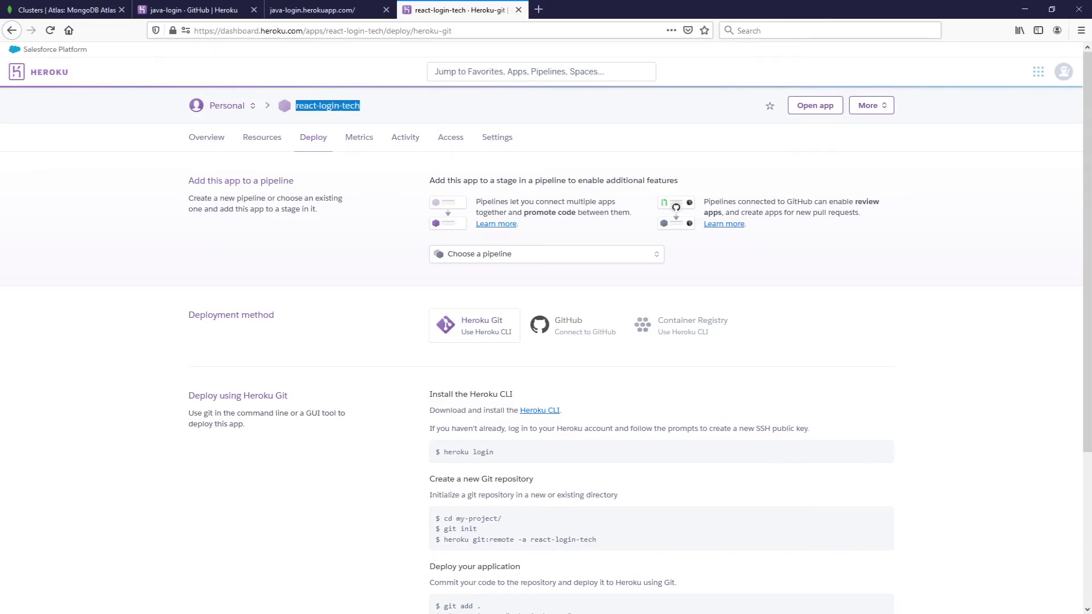
- Add the mars/create-react-app buildpack URL to react-login-tech's settings and save it
key(alt+Tab)
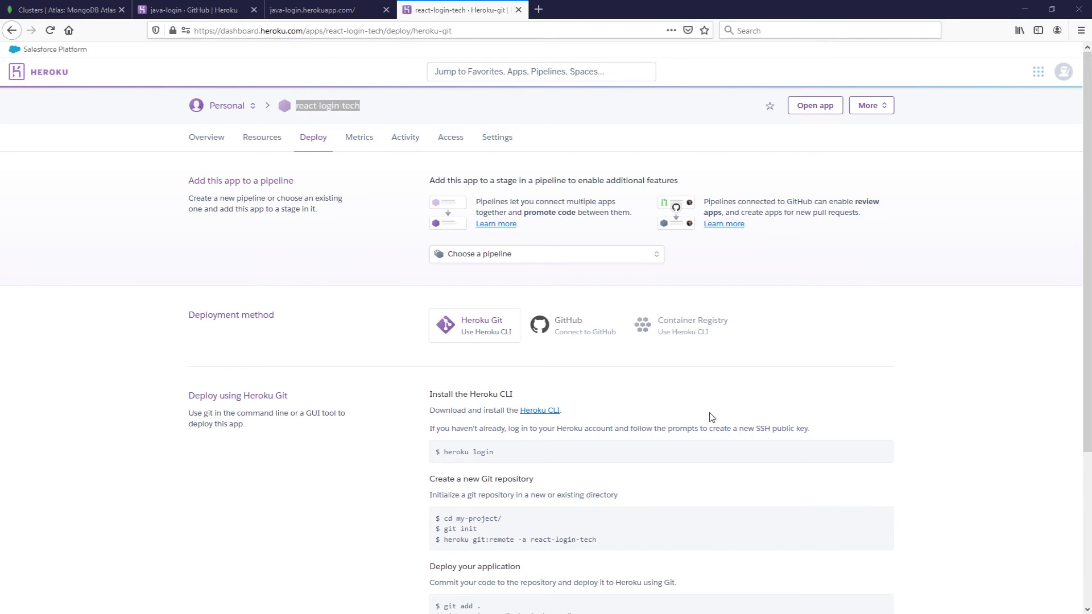
click(506, 141)
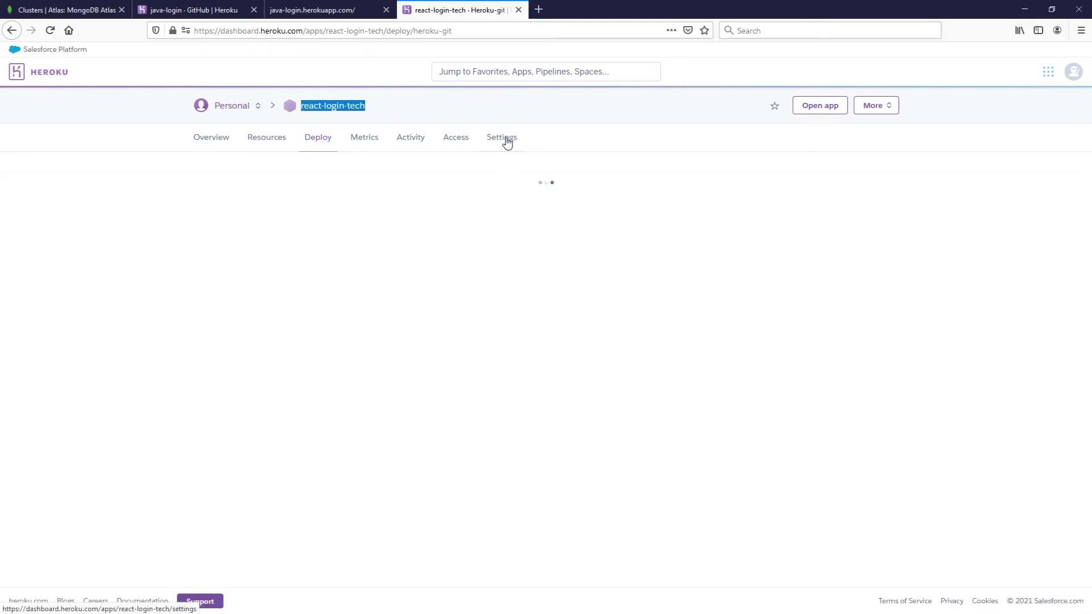
scroll(616, 414, down, 4)
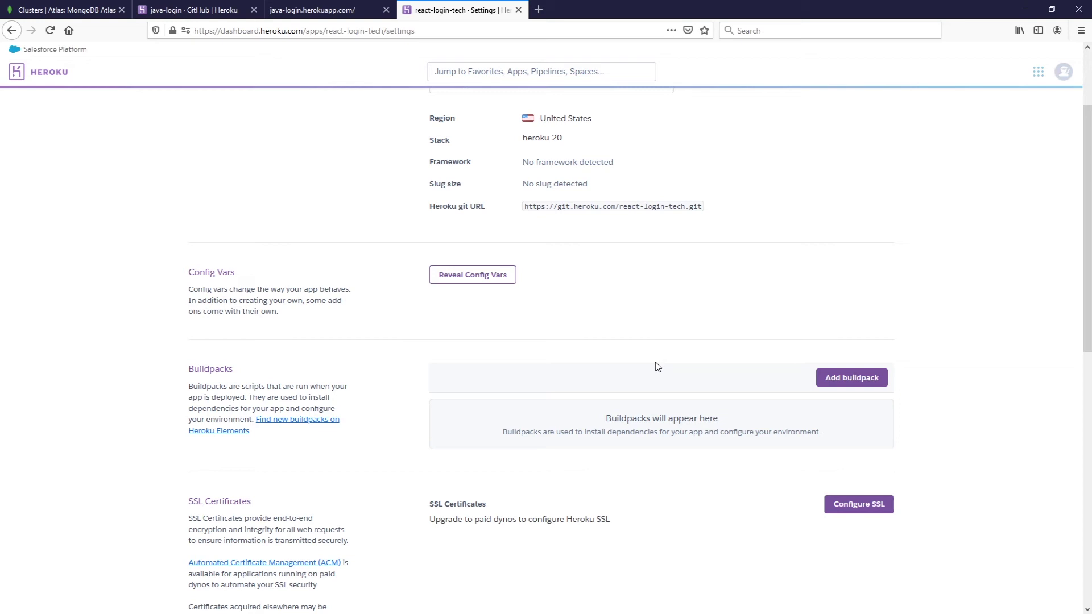
click(857, 381)
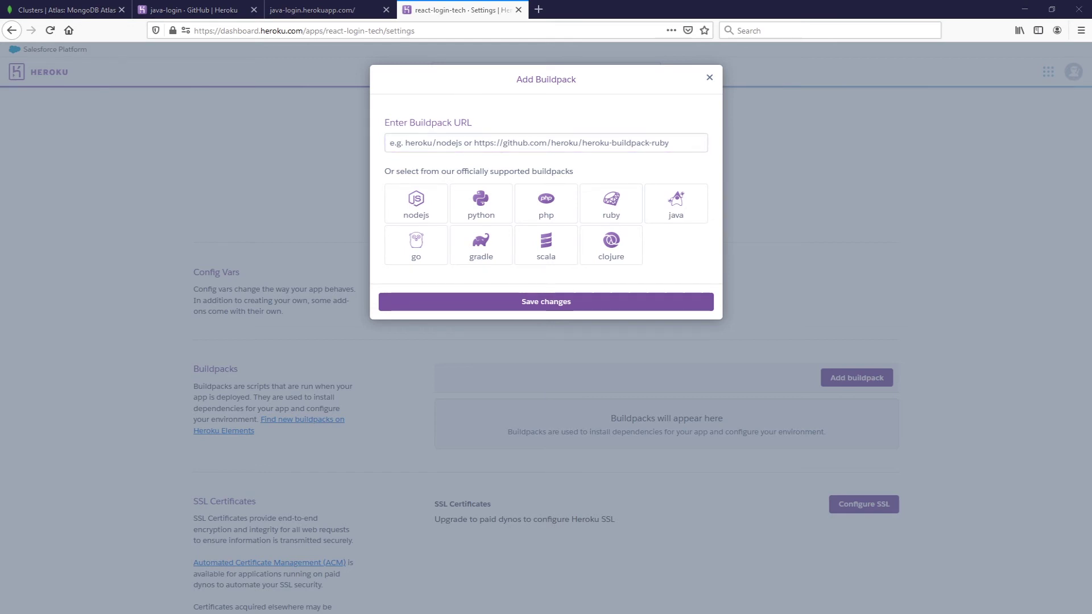
click(503, 142)
text(https://buildpack-registry.s3.amazonaws.com/buildpacks/mars/create-react-app.tgz)
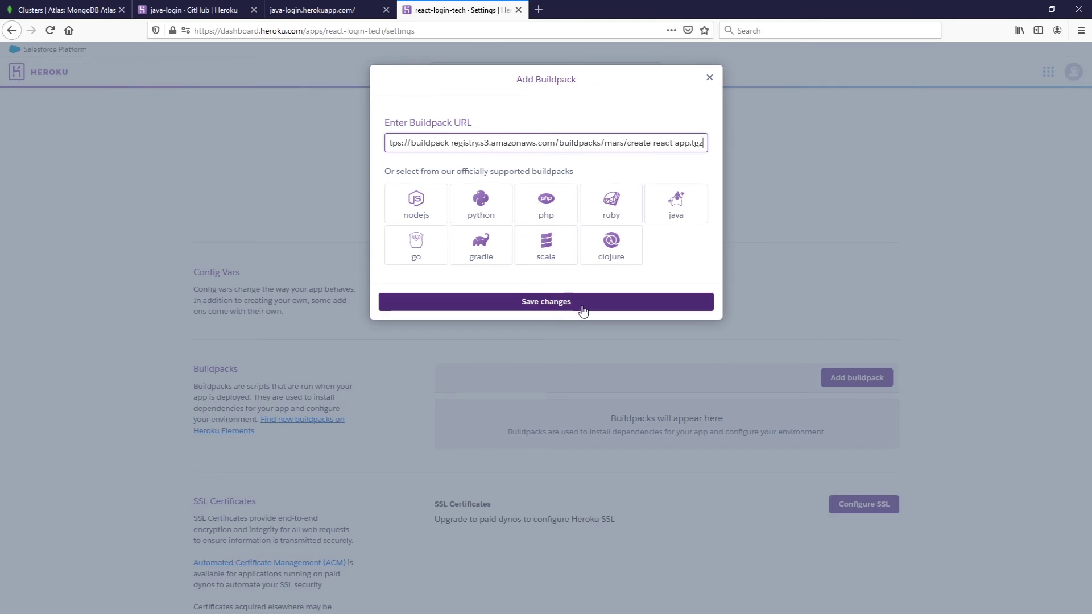
click(578, 303)
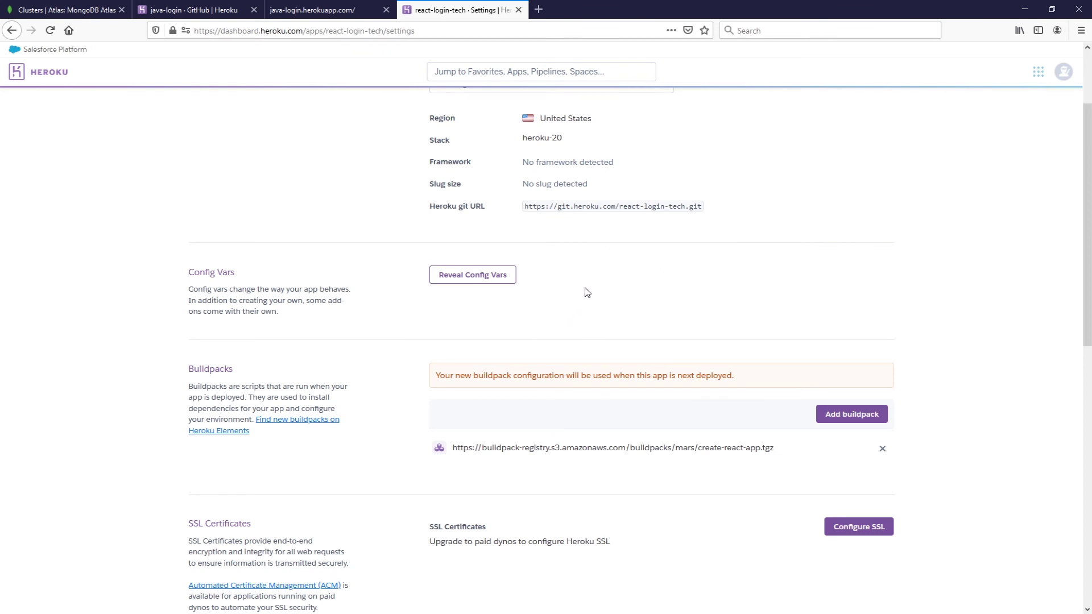
scroll(577, 301, up, 2)
scroll(577, 301, up, 1)
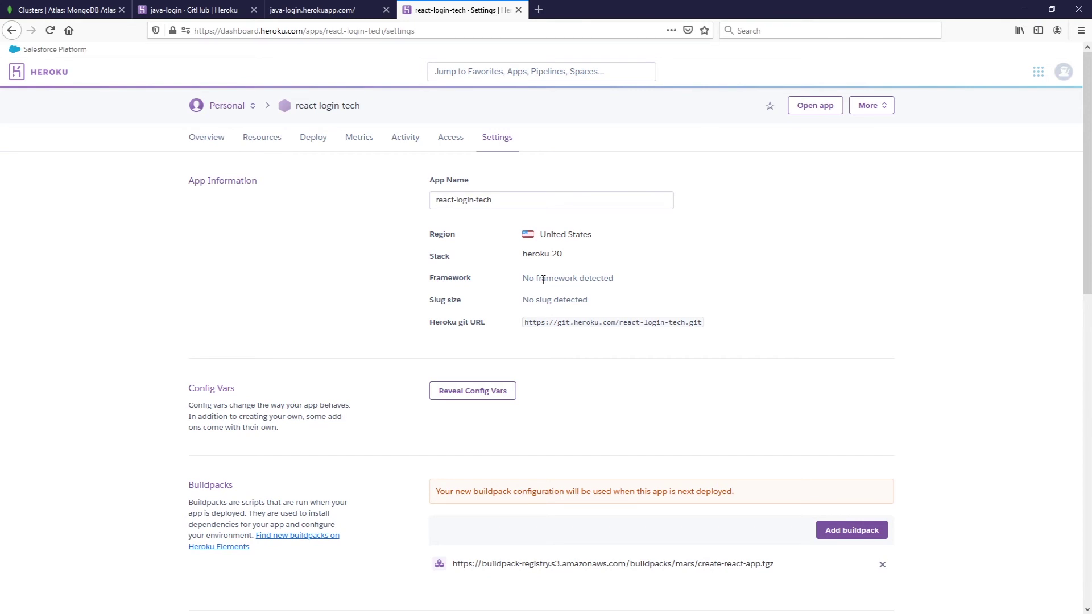
click(314, 140)
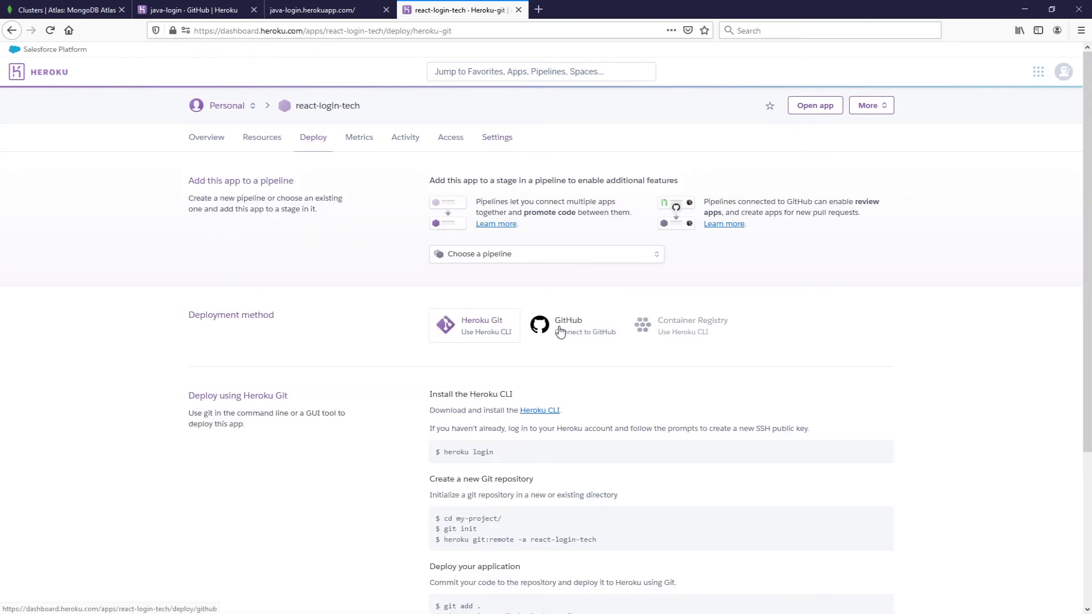
- Connect react-login-tech to the login-react GitHub repository
click(559, 332)
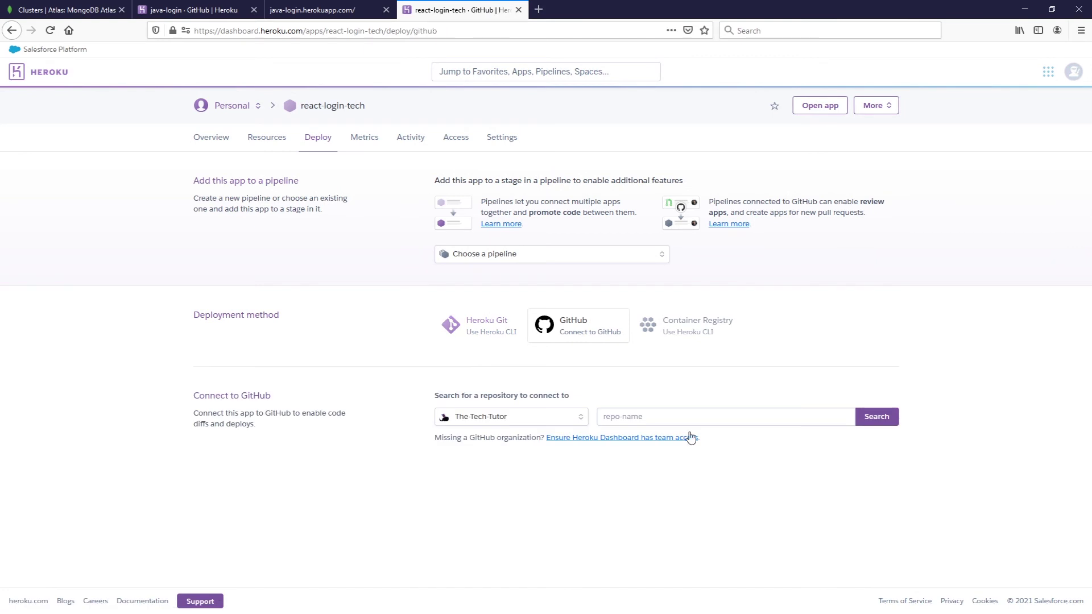
click(868, 423)
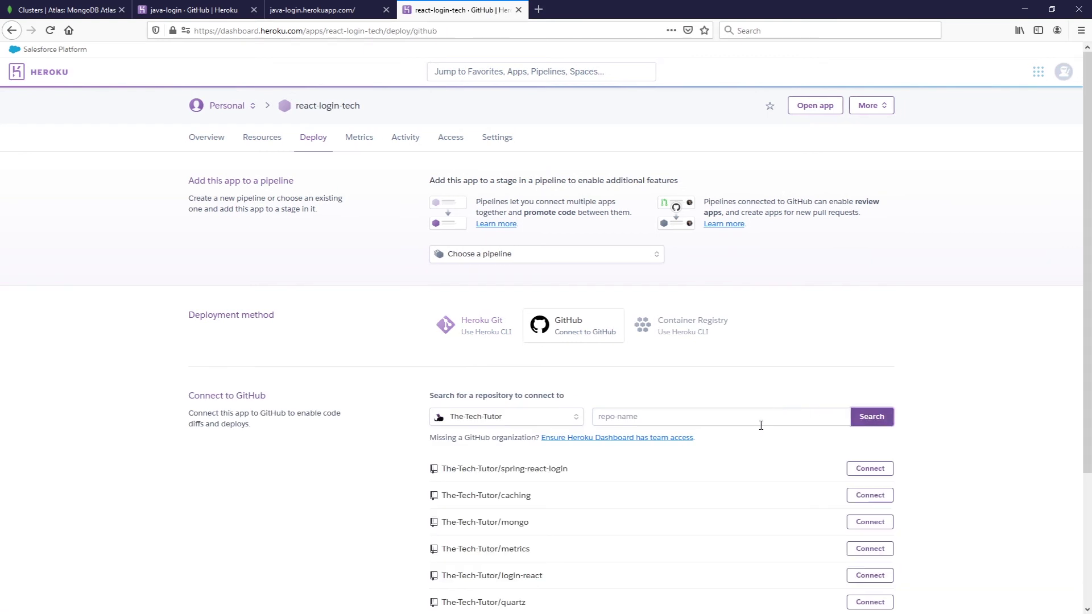
scroll(751, 430, down, 2)
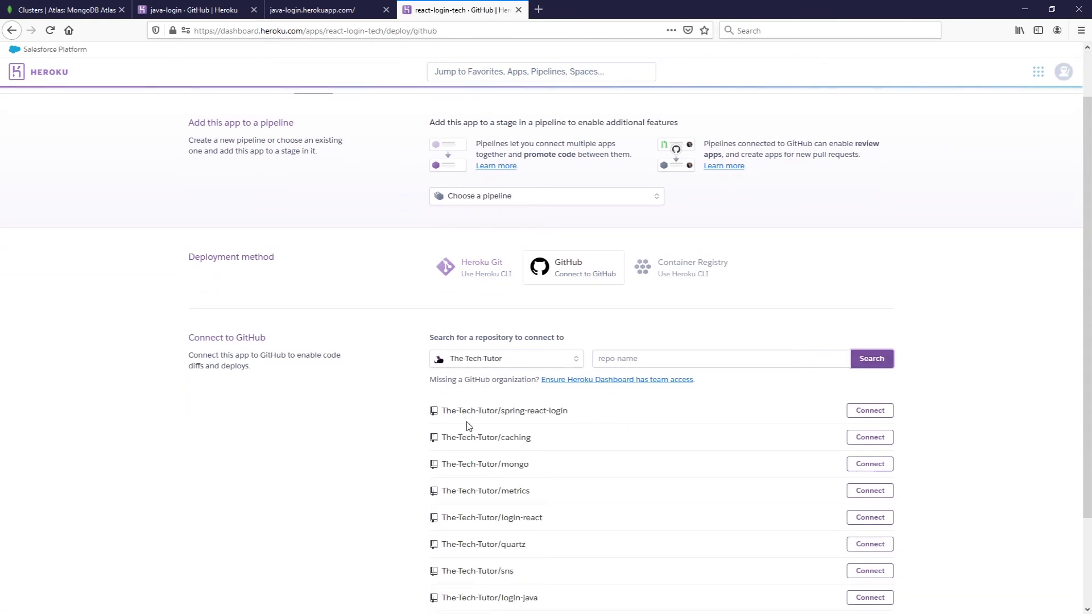
scroll(381, 425, down, 2)
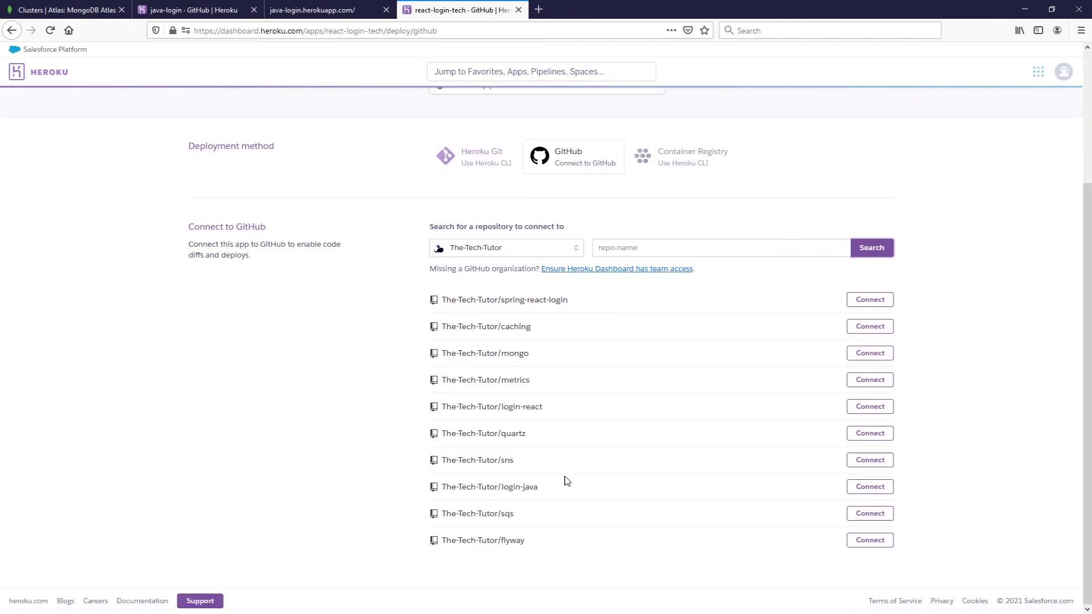
click(862, 409)
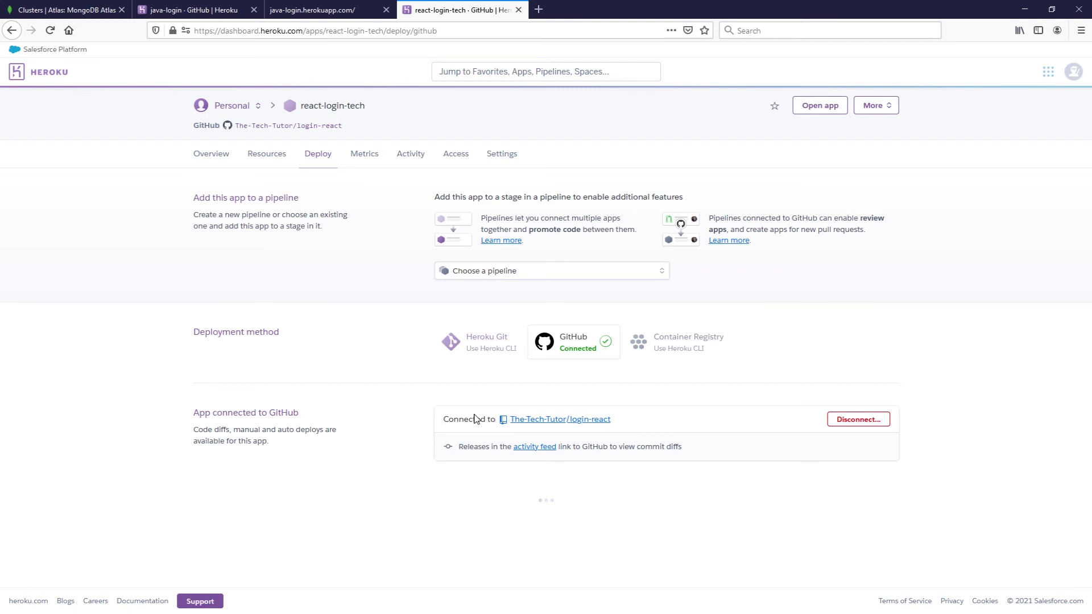
- Enable automatic deploys from master and deploy the master branch
scroll(366, 429, down, 4)
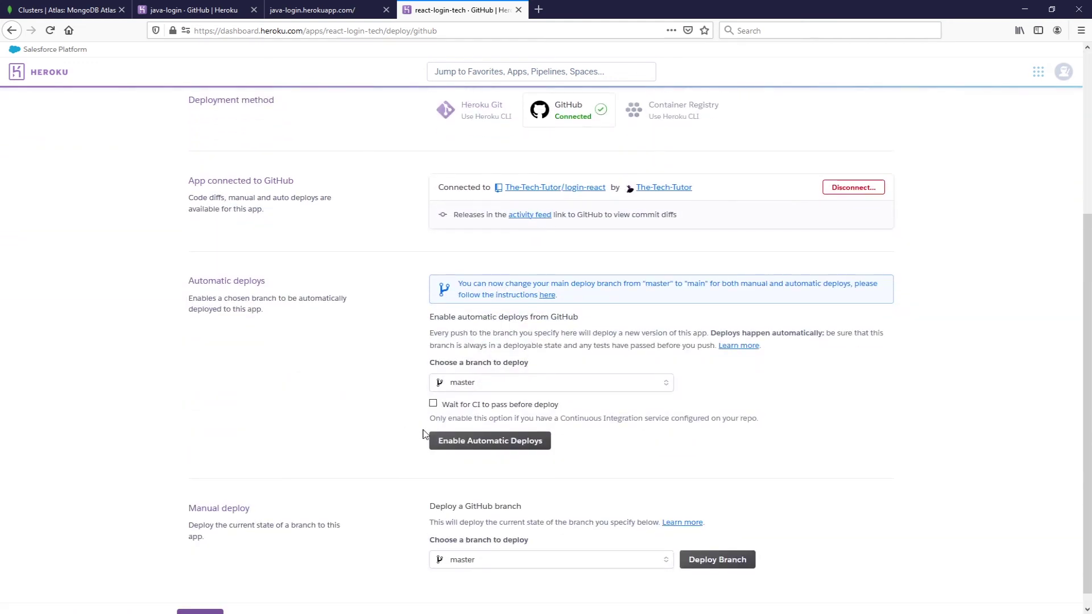
click(453, 439)
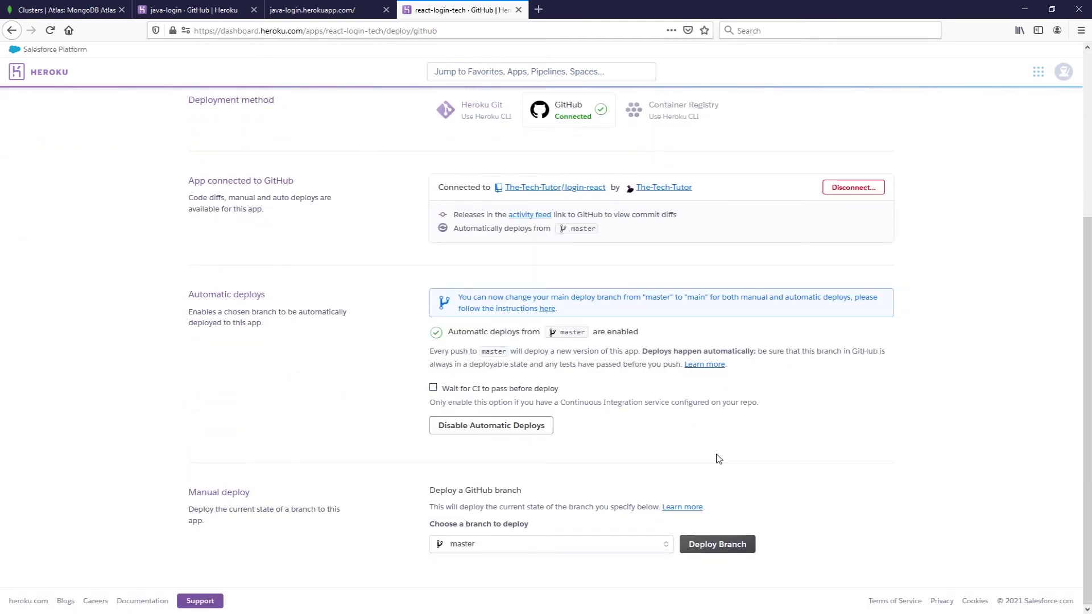
click(728, 547)
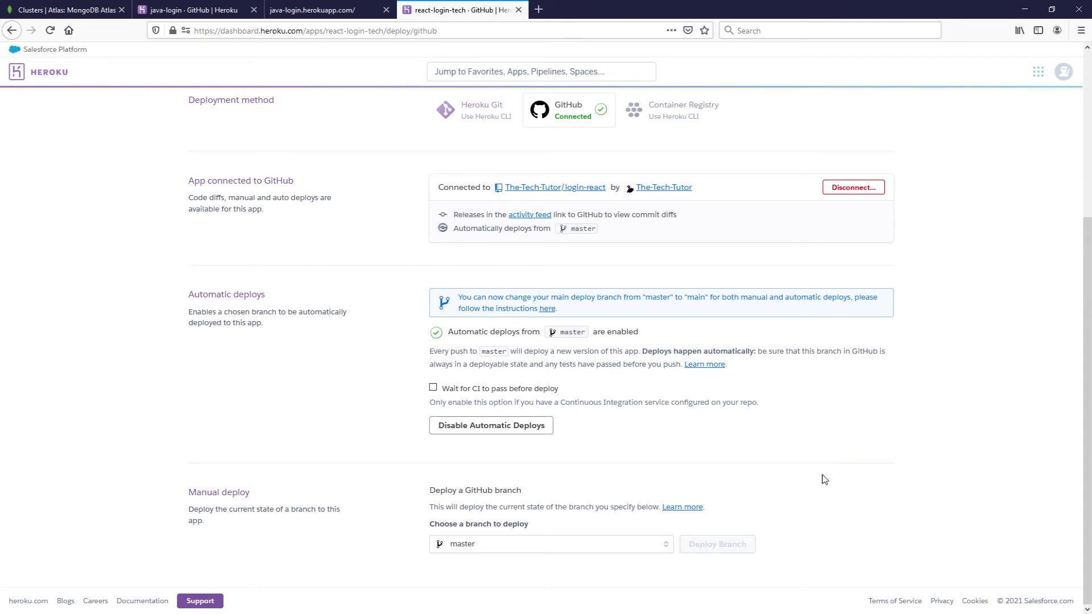
scroll(119, 503, down, 3)
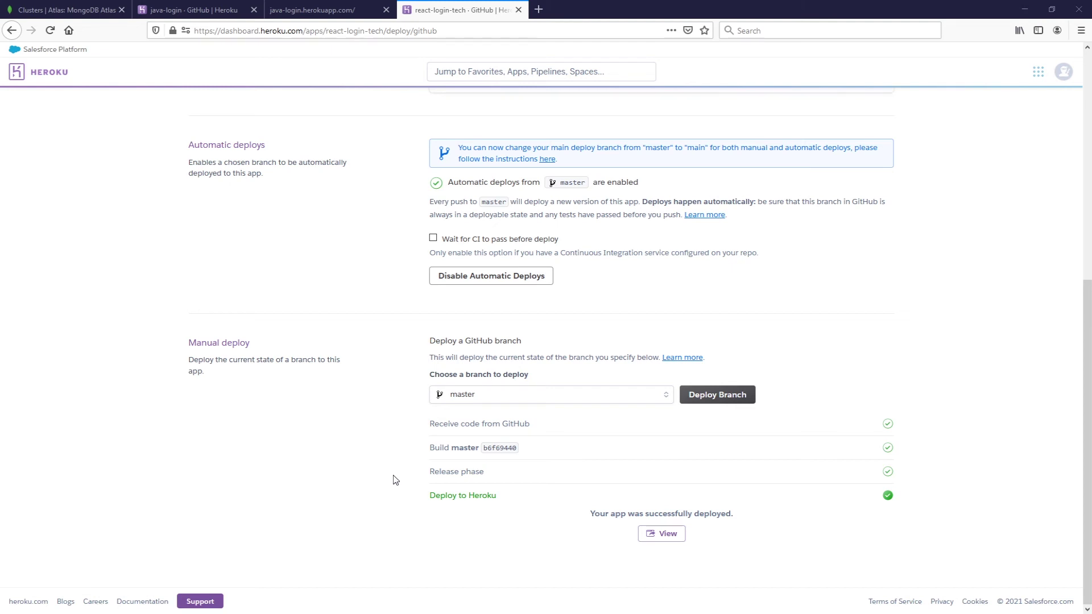
- Open the Web client 1 OAuth client from the Google Cloud credentials page in a new tab
click(539, 10)
key(ctrl+v)
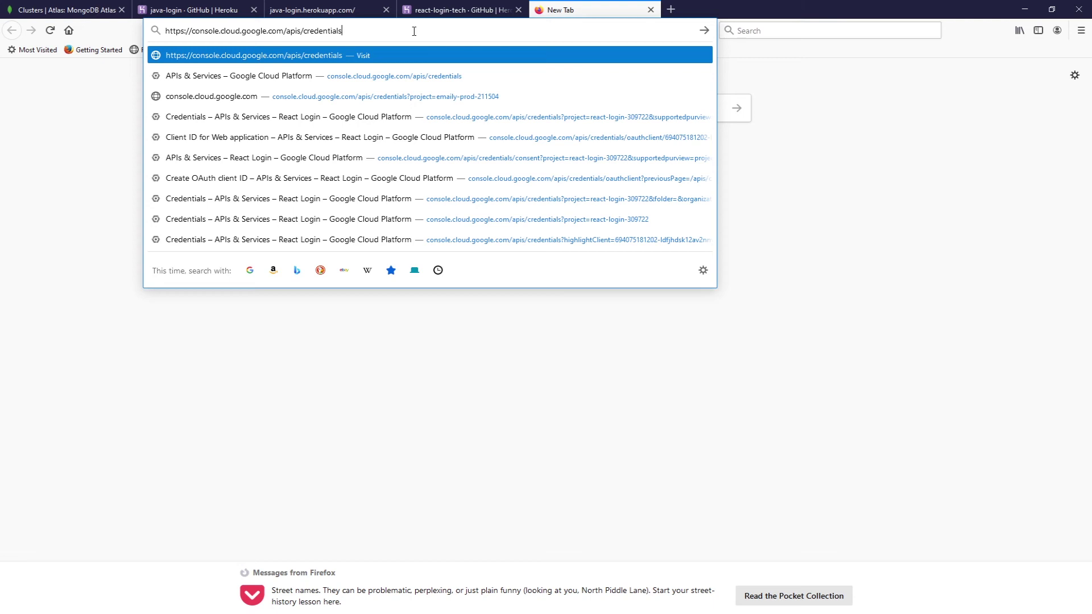
key(Return)
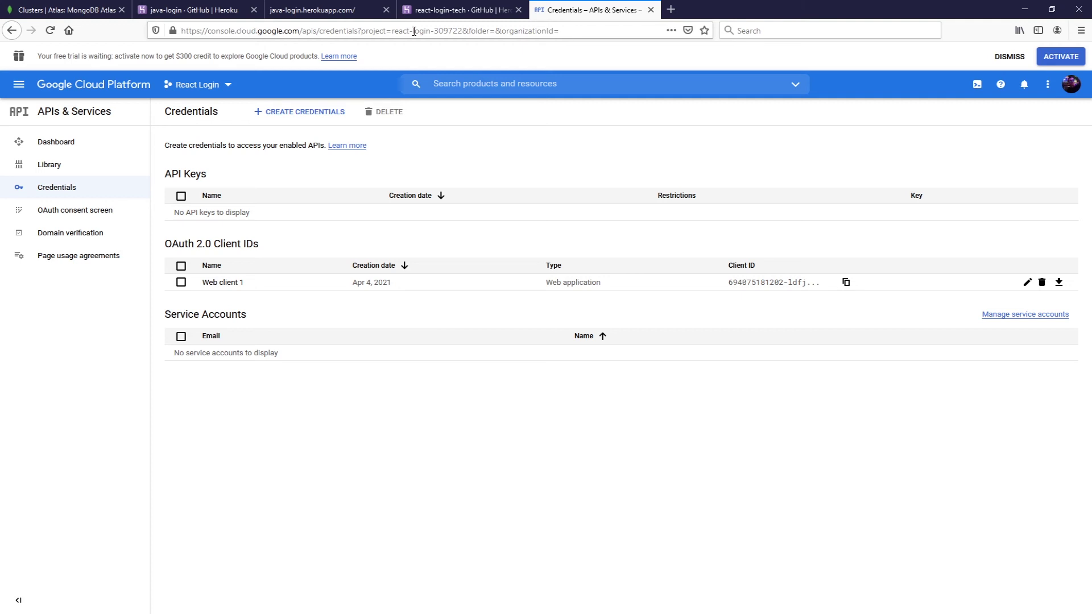
click(230, 284)
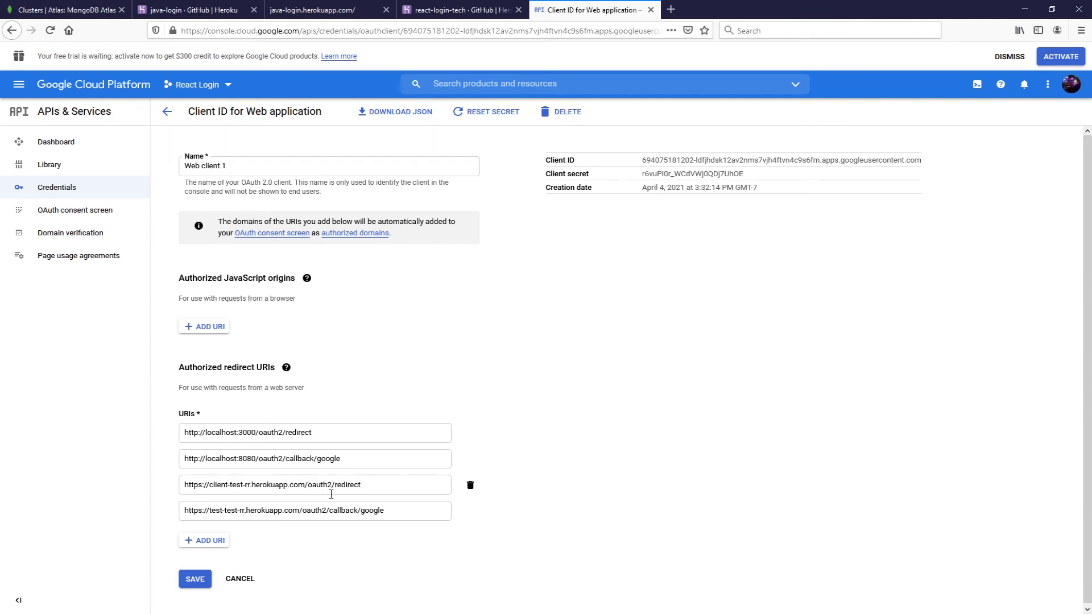
- Copy the react-login-tech app name from its Heroku page
click(462, 9)
scroll(365, 273, up, 6)
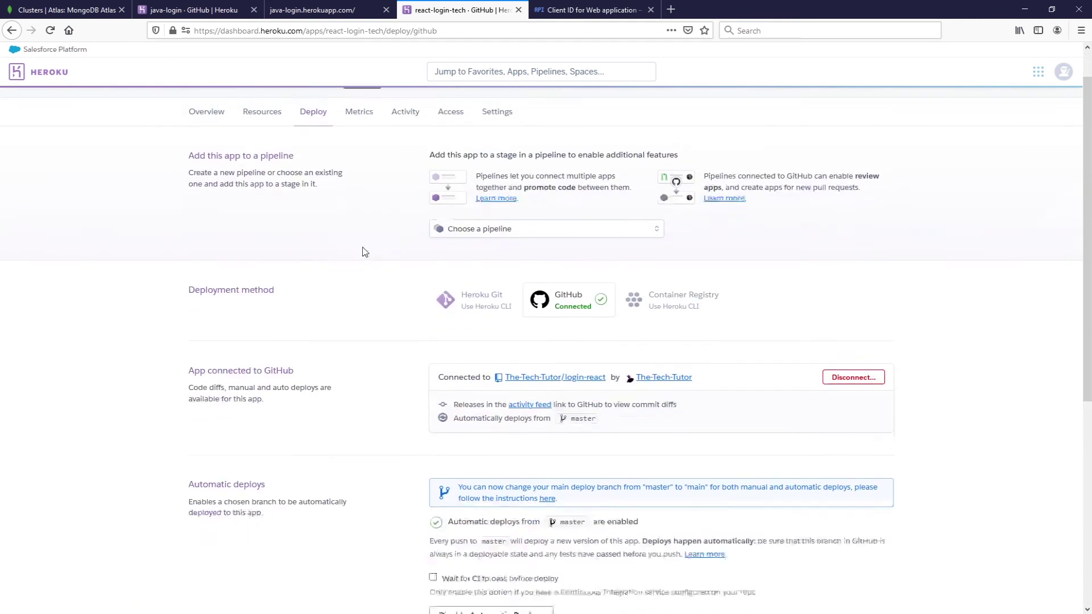
drag(370, 107, 294, 109)
click(295, 110)
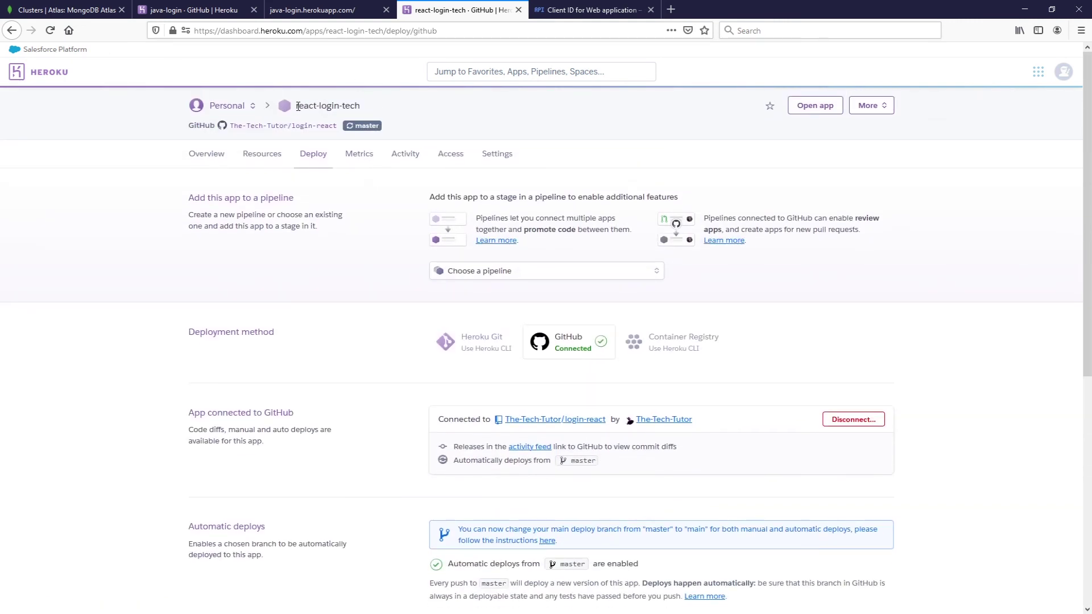
drag(295, 107, 362, 107)
key(ctrl+c)
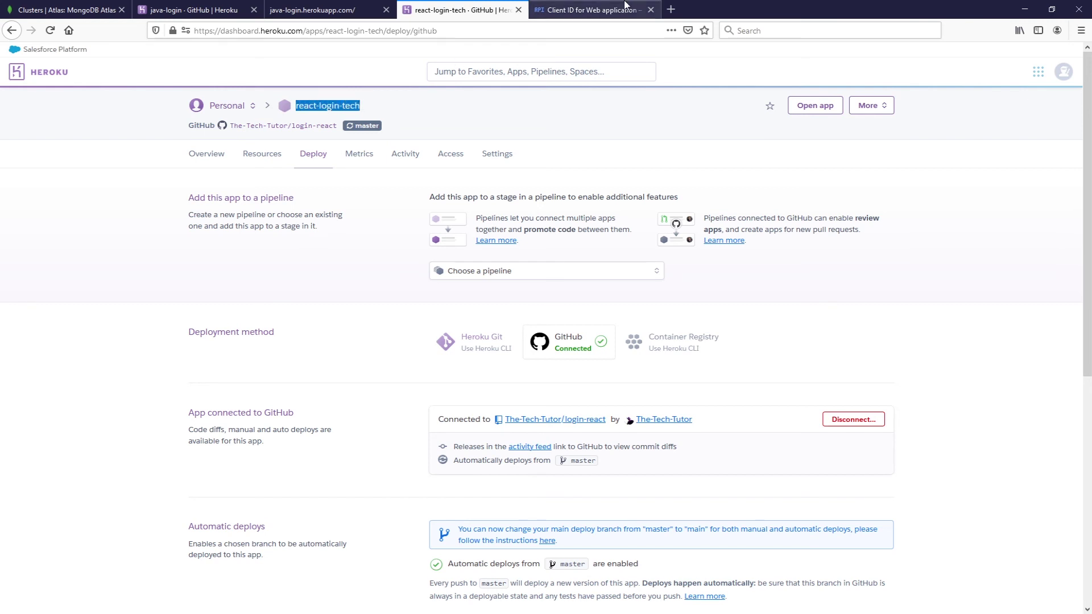
- Replace the client-test-rr host in the third redirect URI with react-login-tech
click(624, 5)
click(211, 483)
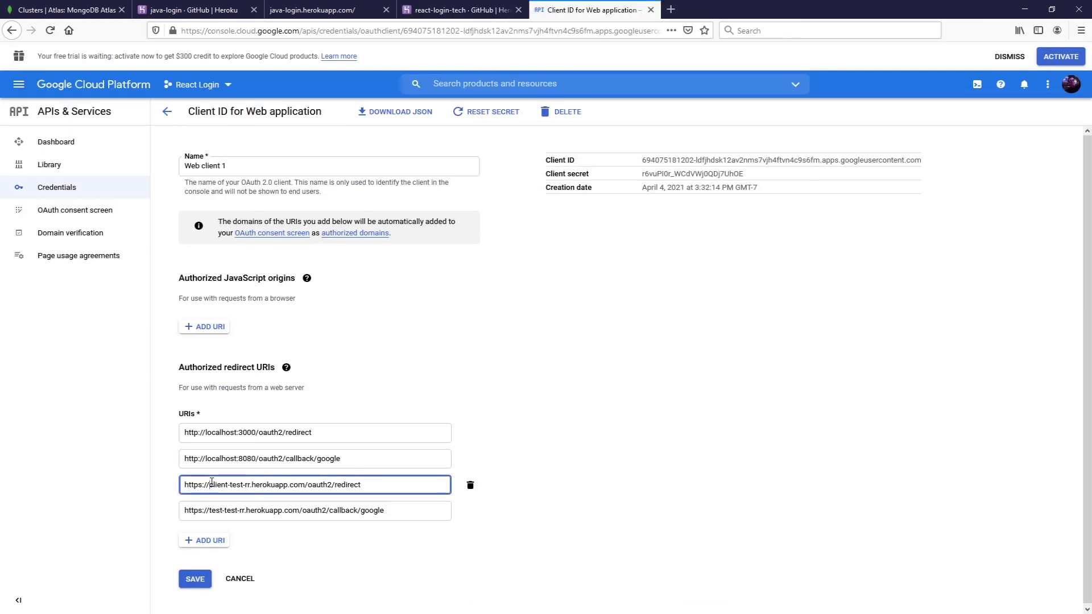
drag(210, 482, 250, 482)
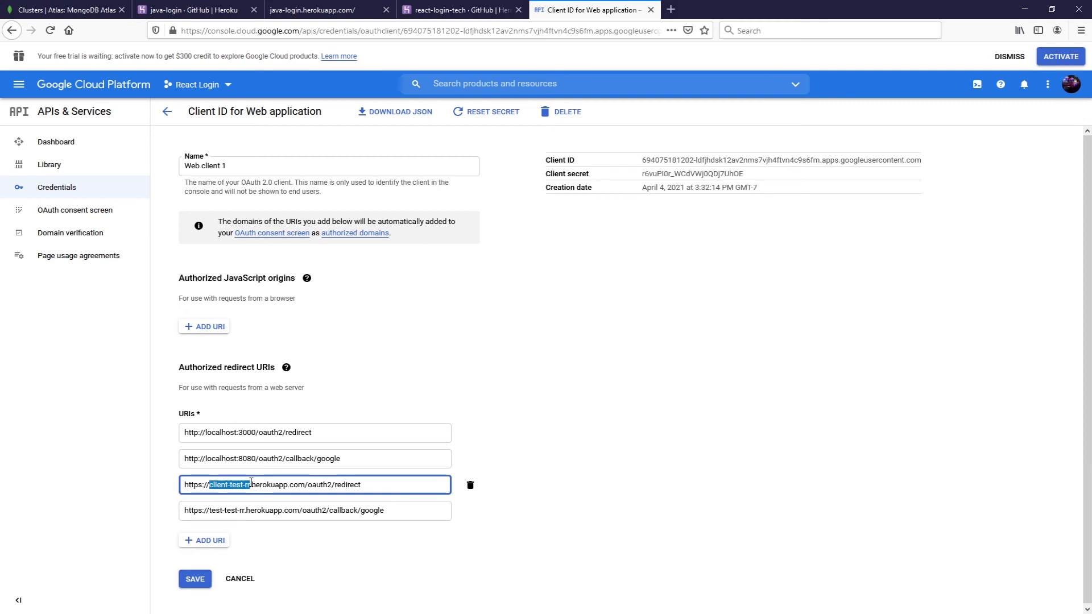
key(ctrl+v)
key(ctrl+Left)
key(ctrl+Left)
key(ctrl+Left)
key(ctrl+Left)
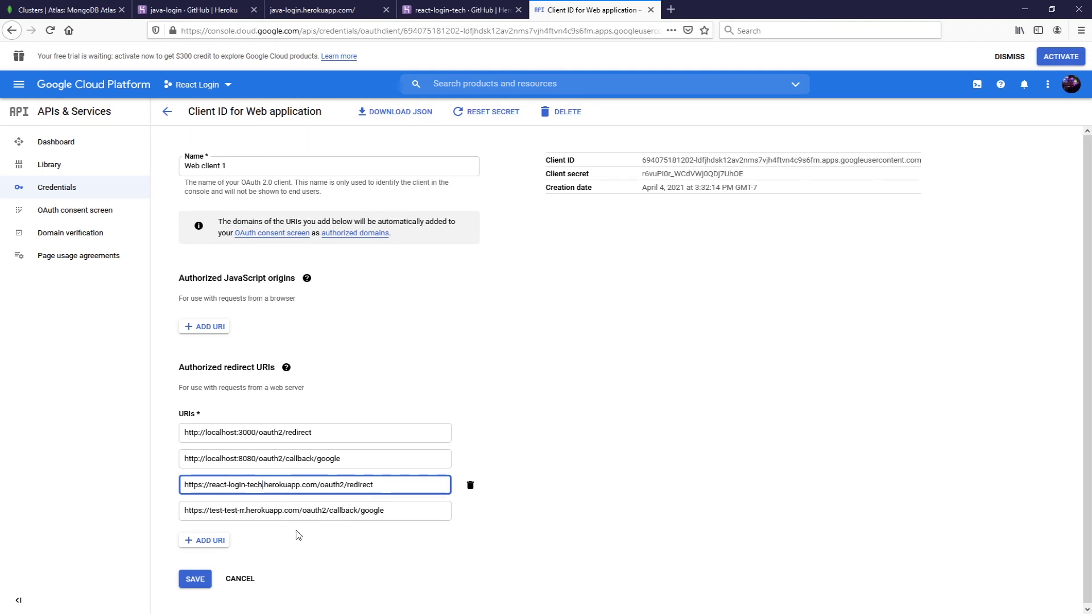
- Replace the fourth redirect URI's host with java-login and save the client
click(217, 9)
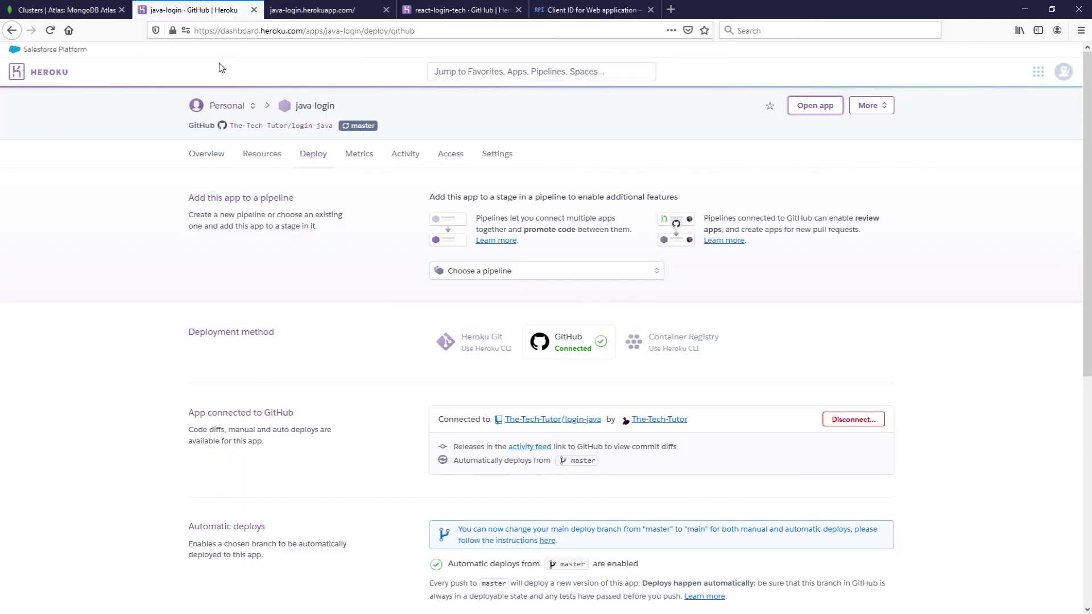
drag(335, 102, 295, 105)
key(ctrl+c)
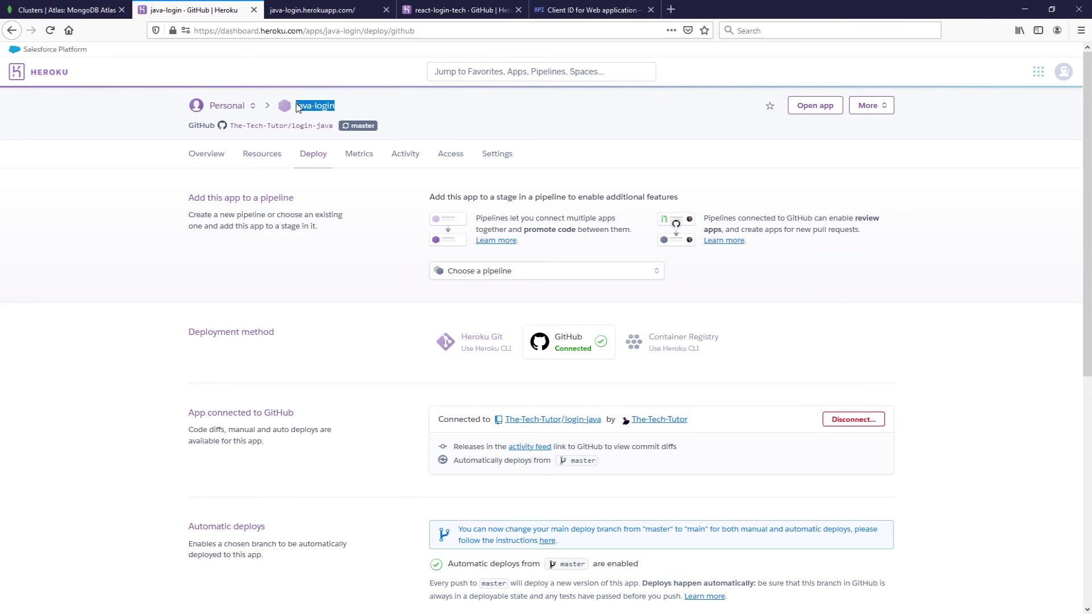
click(568, 11)
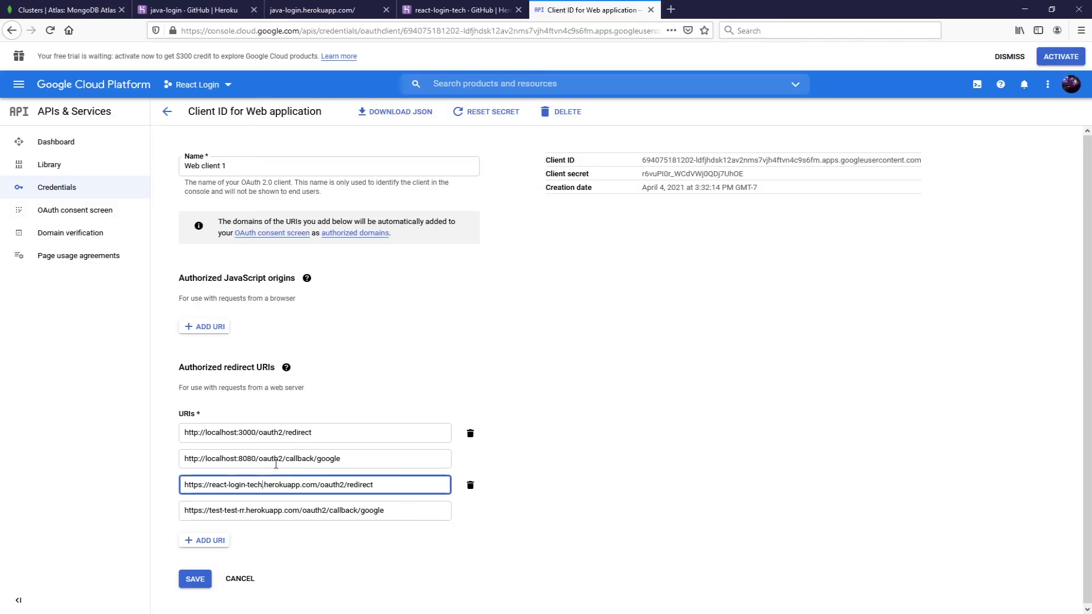
click(208, 511)
drag(211, 510, 242, 508)
key(ctrl+v)
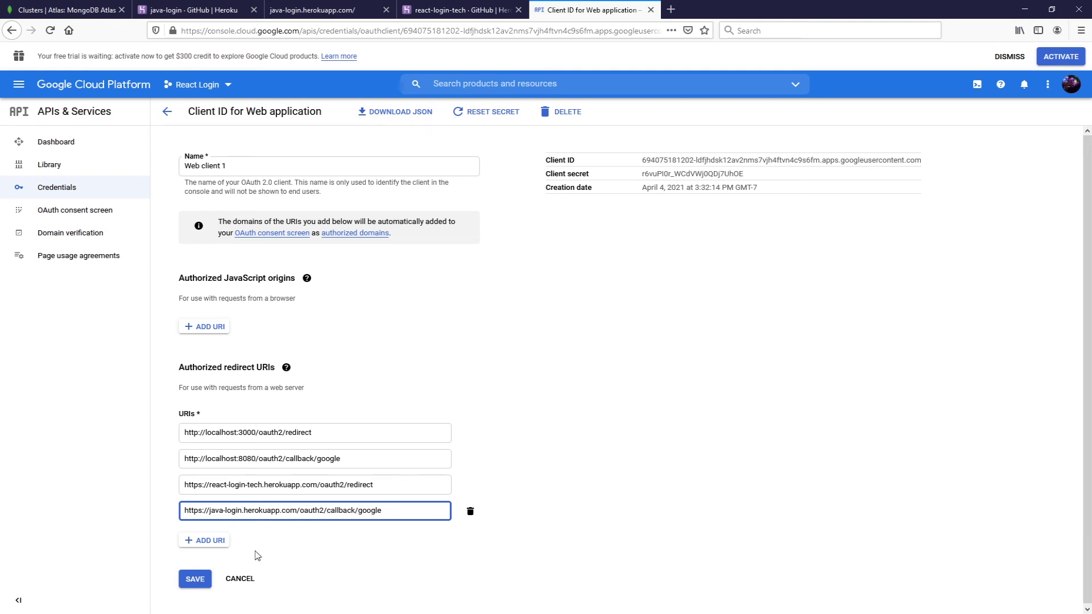
click(191, 580)
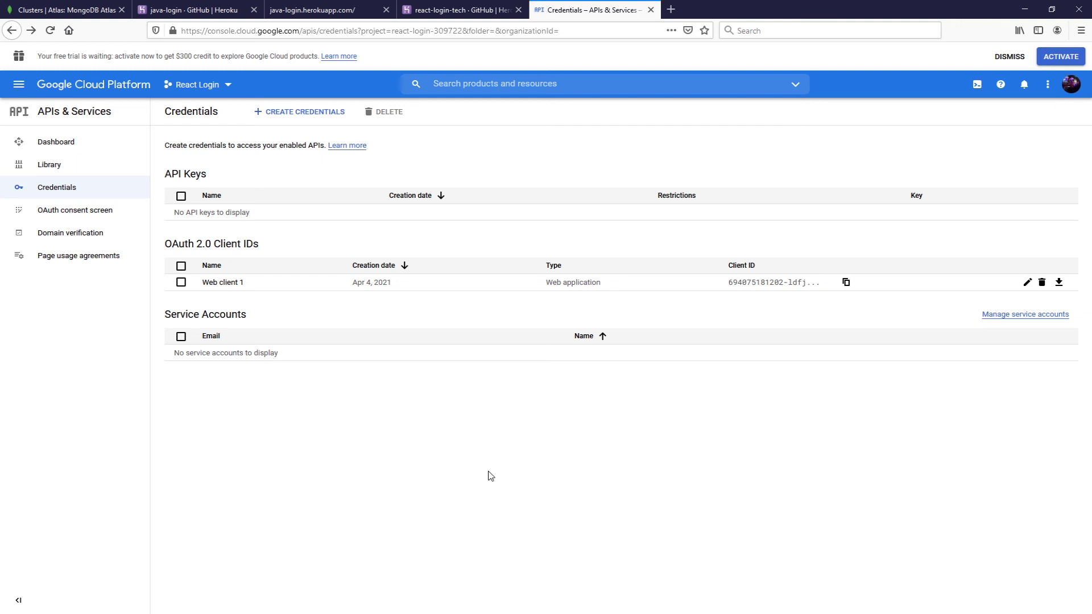
- Launch react-login-tech.herokuapp.com using View under Manual deploy
click(447, 7)
scroll(796, 449, down, 7)
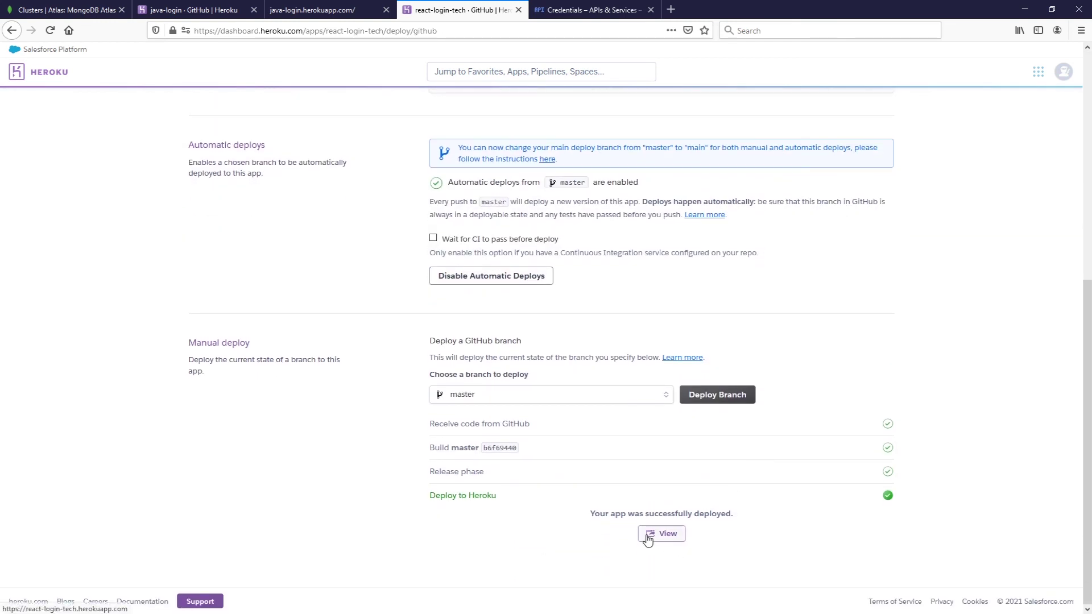
click(655, 537)
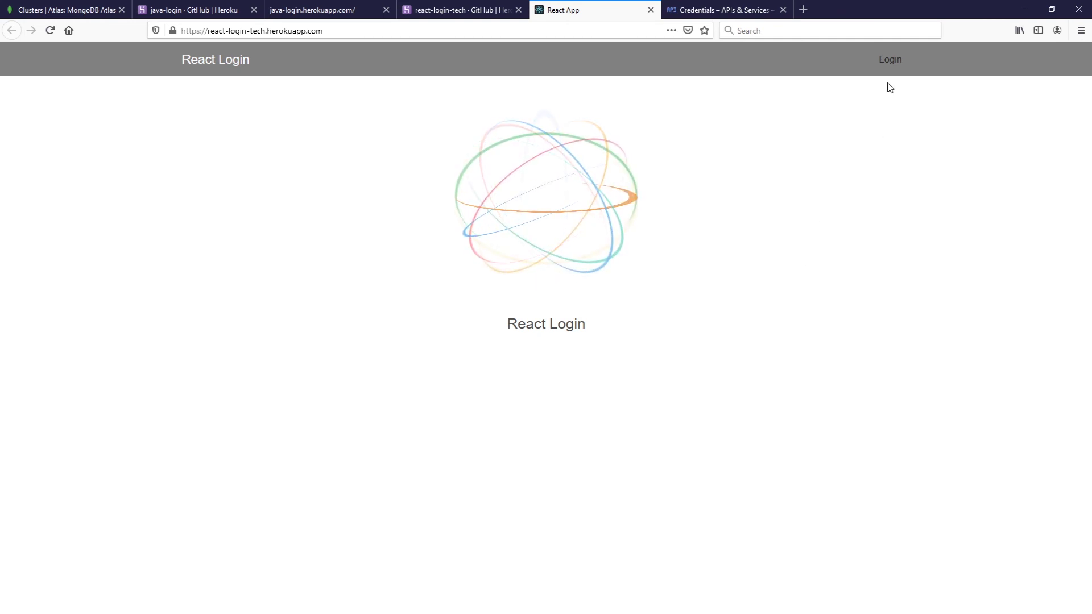
- Try 'Log in with Google' from the React app's Login page, reaching java-login's error page
click(890, 64)
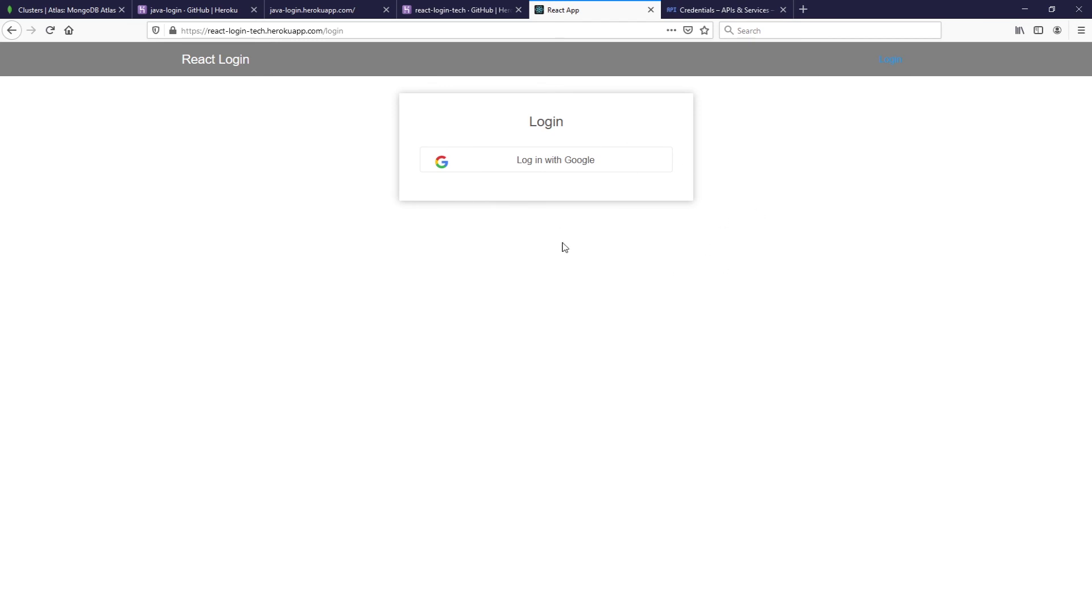
click(571, 152)
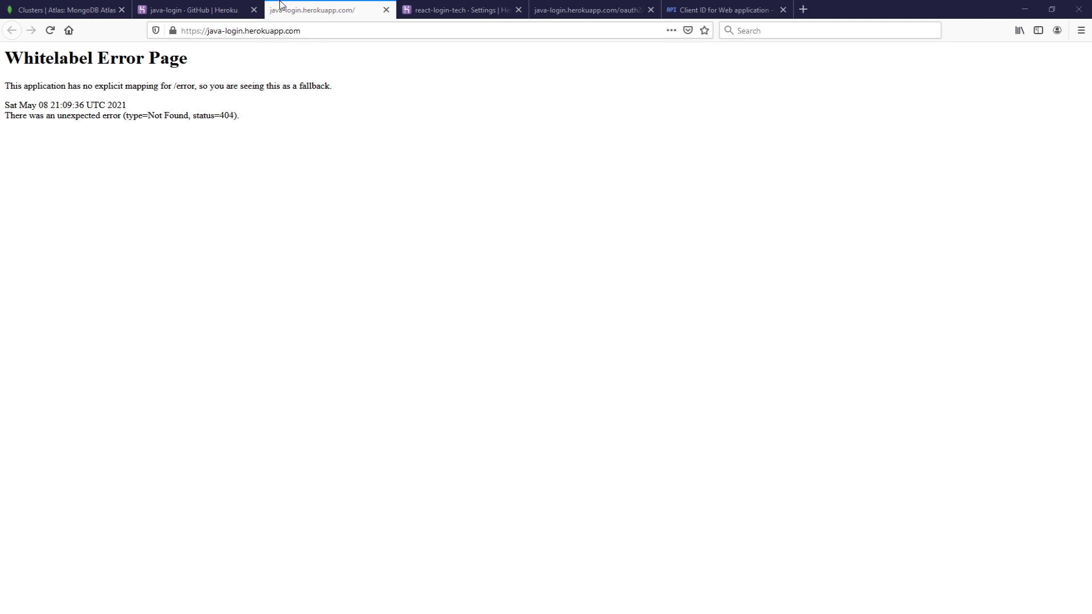
- Reveal java-login's config vars and enter a new key APP_AUTHORIZEDREDIRECTURIS
click(214, 9)
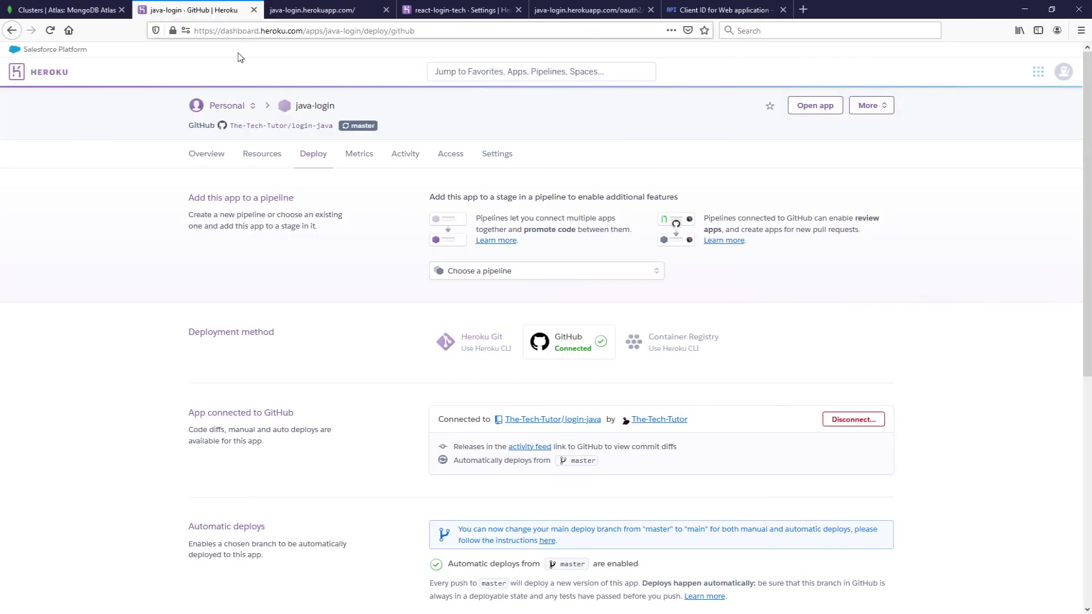
click(490, 158)
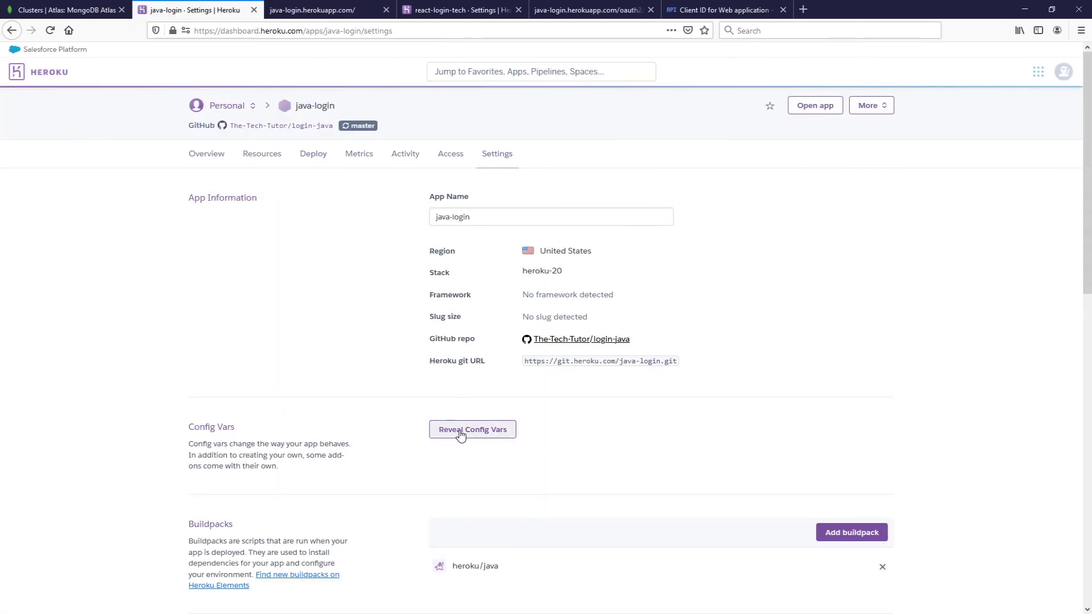
click(460, 430)
scroll(461, 398, down, 3)
click(460, 397)
key(alt+Tab)
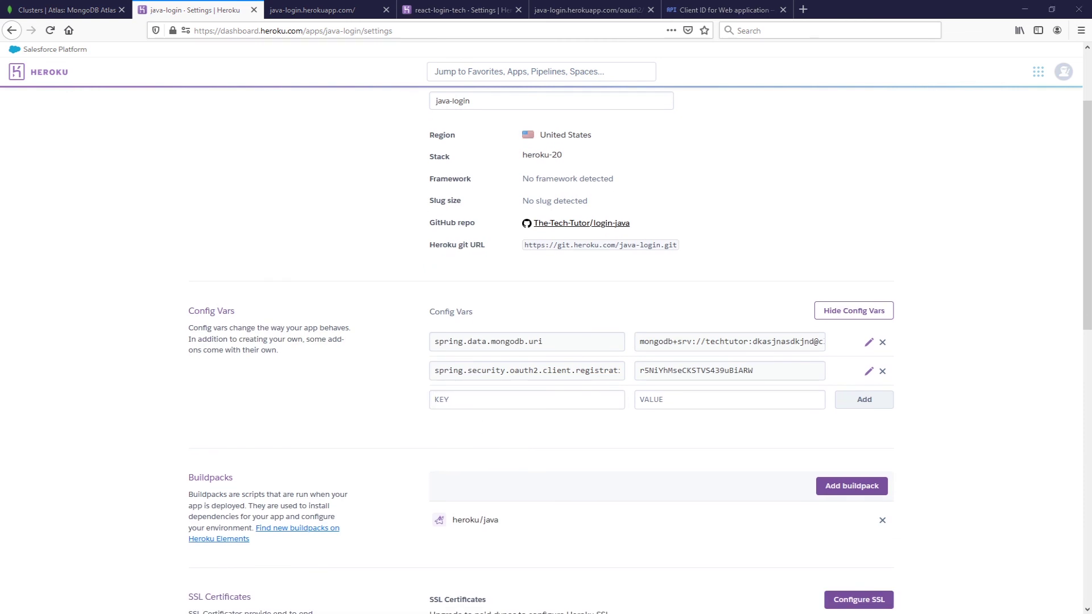
click(485, 401)
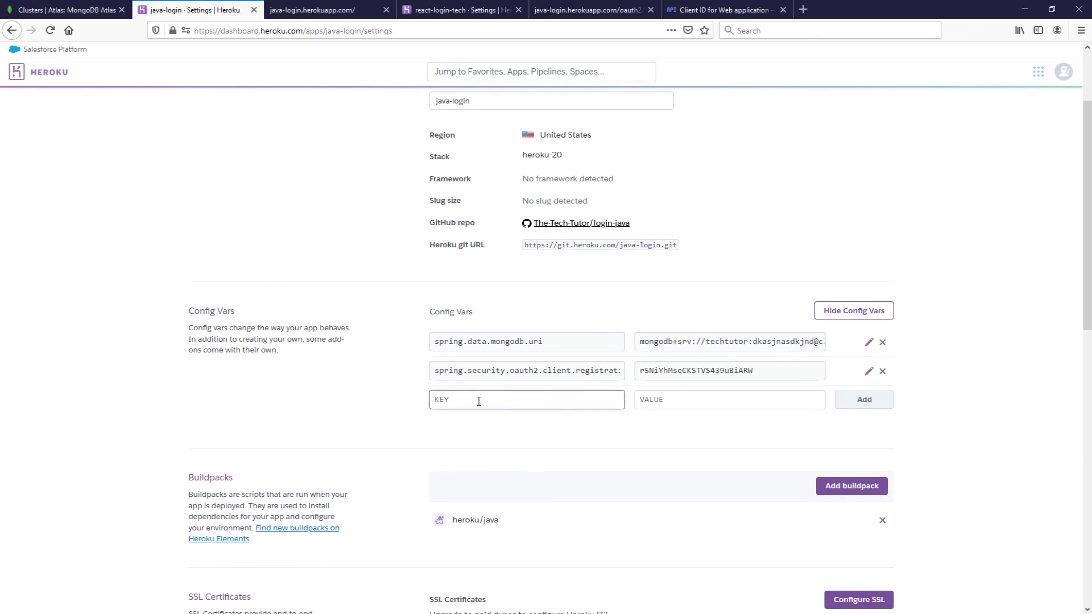
text(APP_AUTHORIZEDREDIRECTURIS)
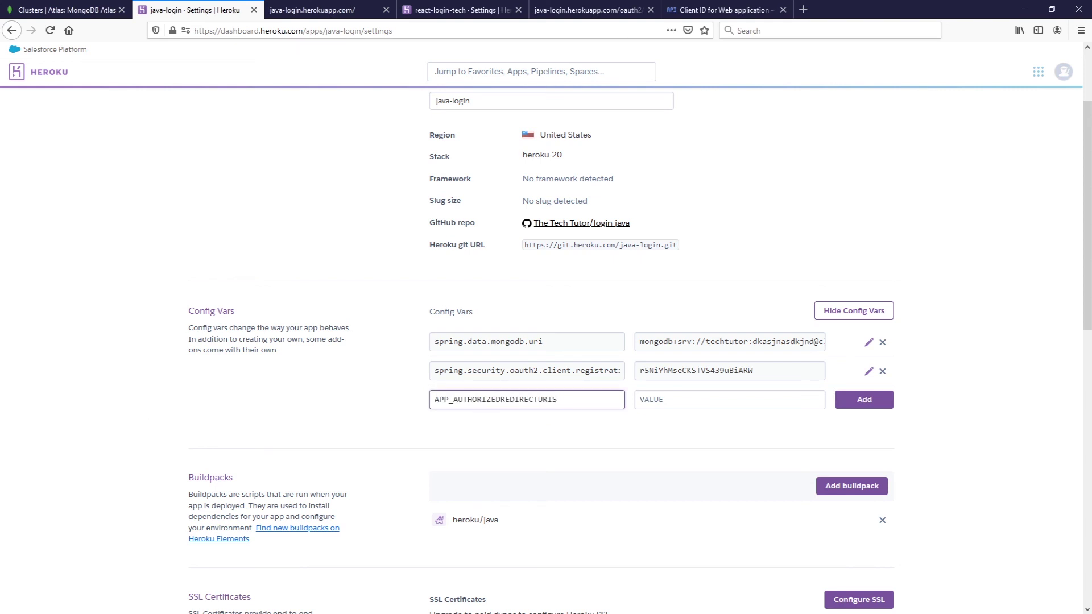
key(alt+Tab)
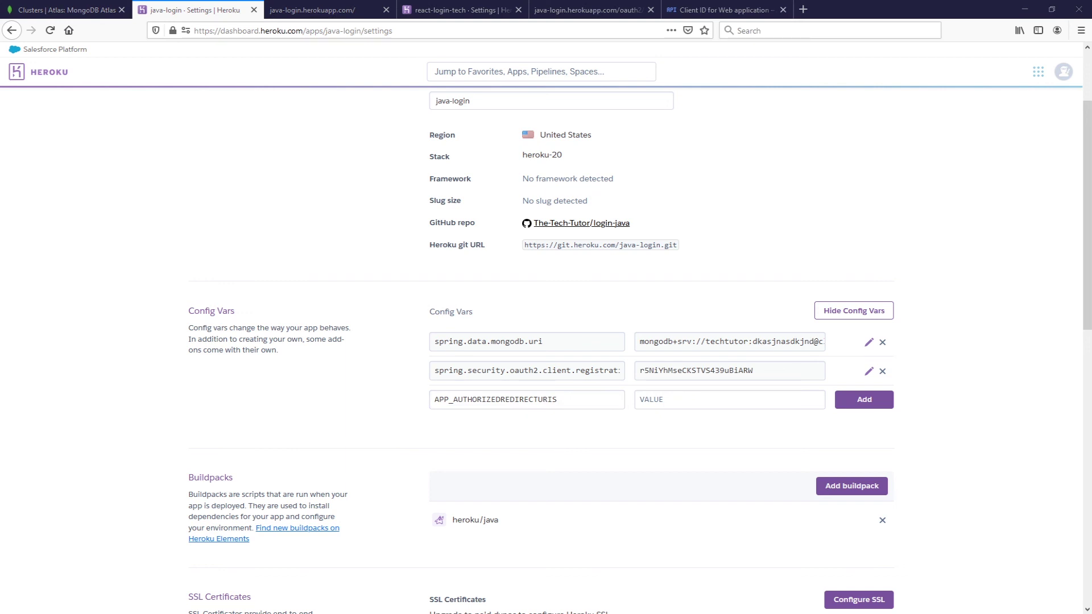
click(215, 256)
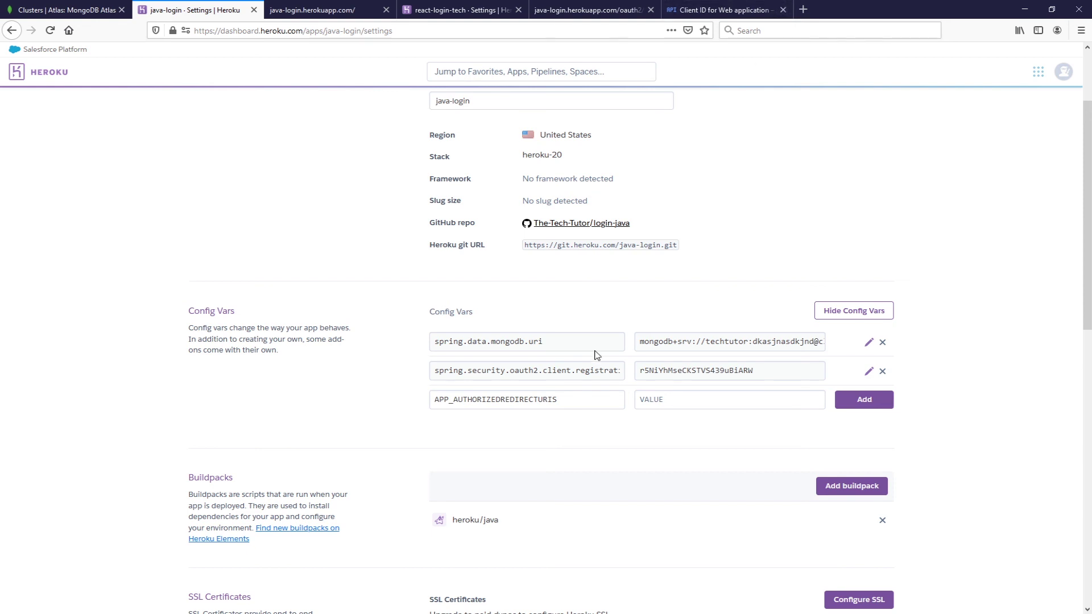
click(734, 7)
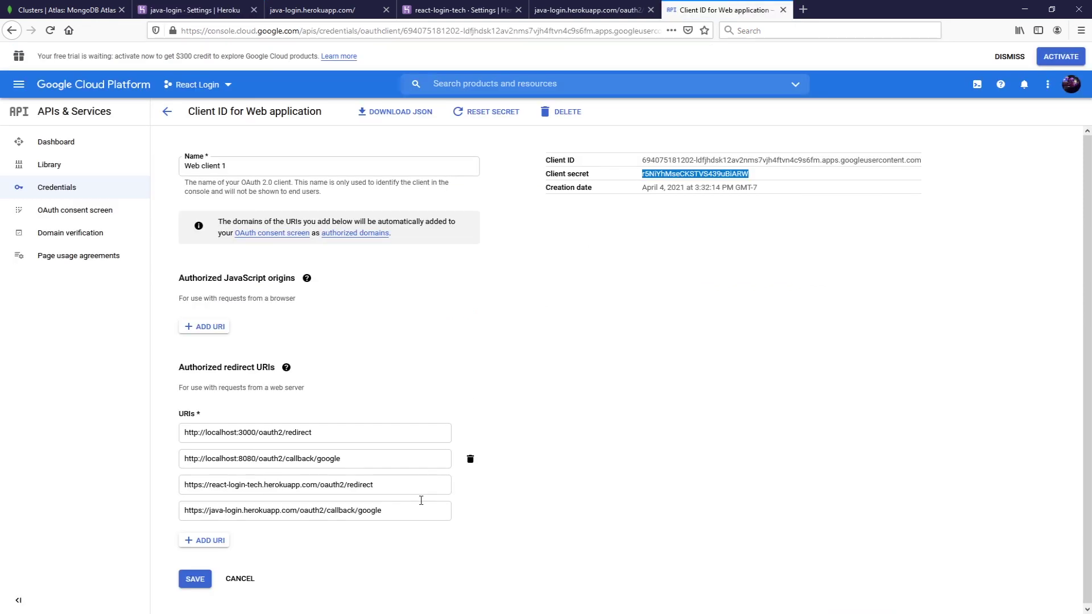
drag(378, 490, 183, 487)
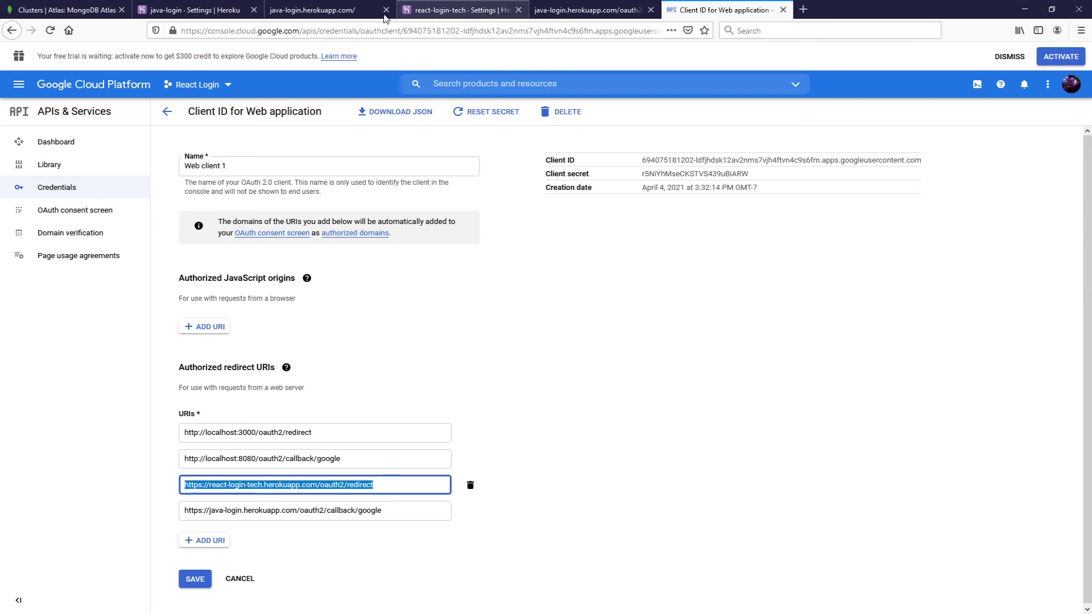
click(225, 12)
click(672, 401)
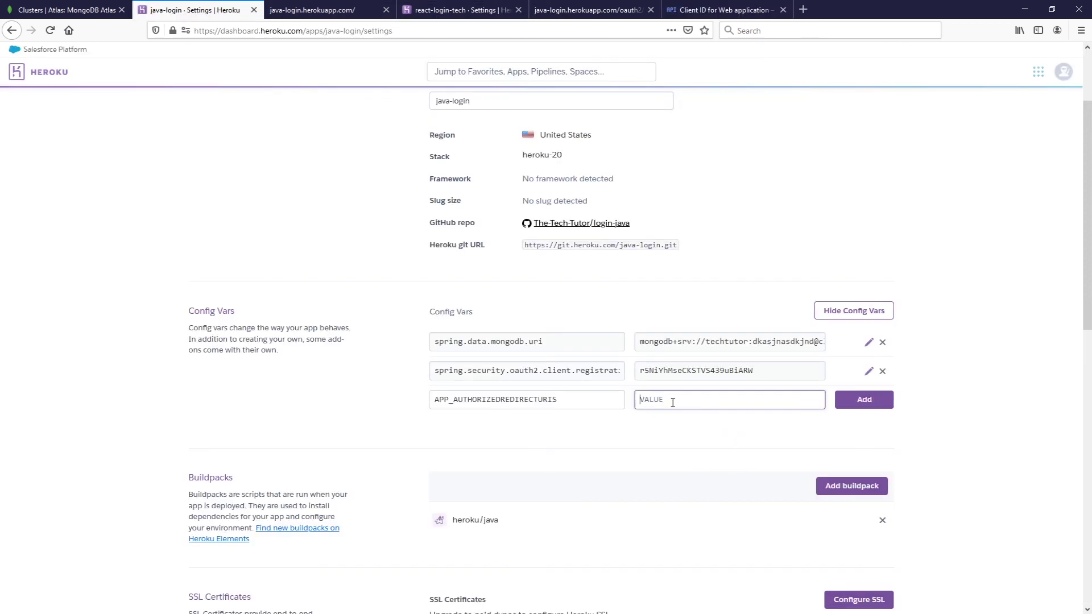
key(ctrl+v)
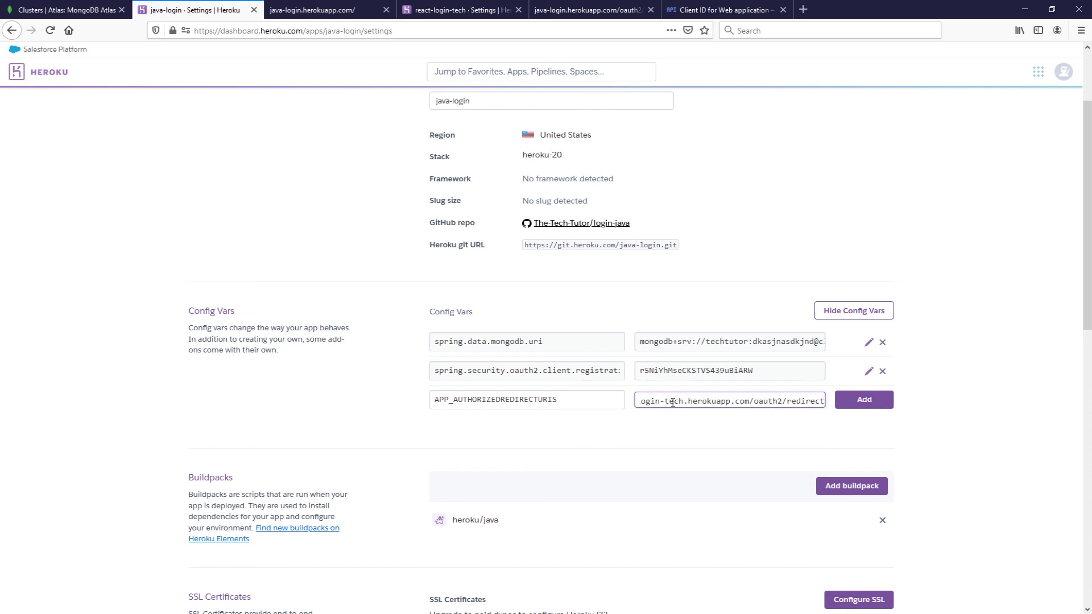
click(166, 365)
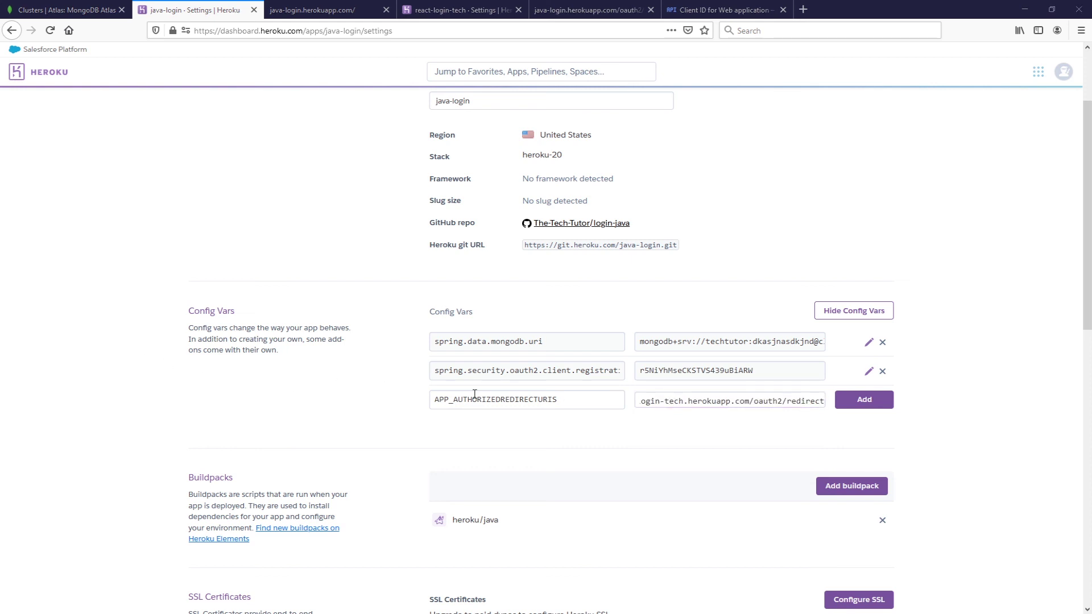
click(874, 401)
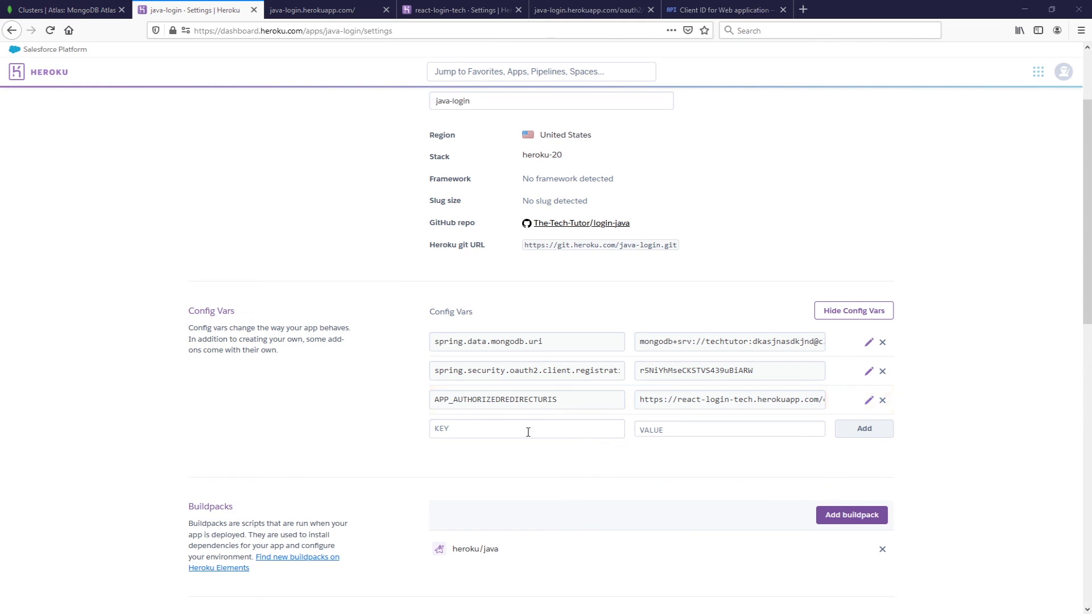
- Add config var APP_TOKENEXPIRATIONMSEC with value 864000000
click(595, 429)
text(APP_TOKENEXPIRATIONMSEC)
click(686, 431)
text(864000000)
click(839, 434)
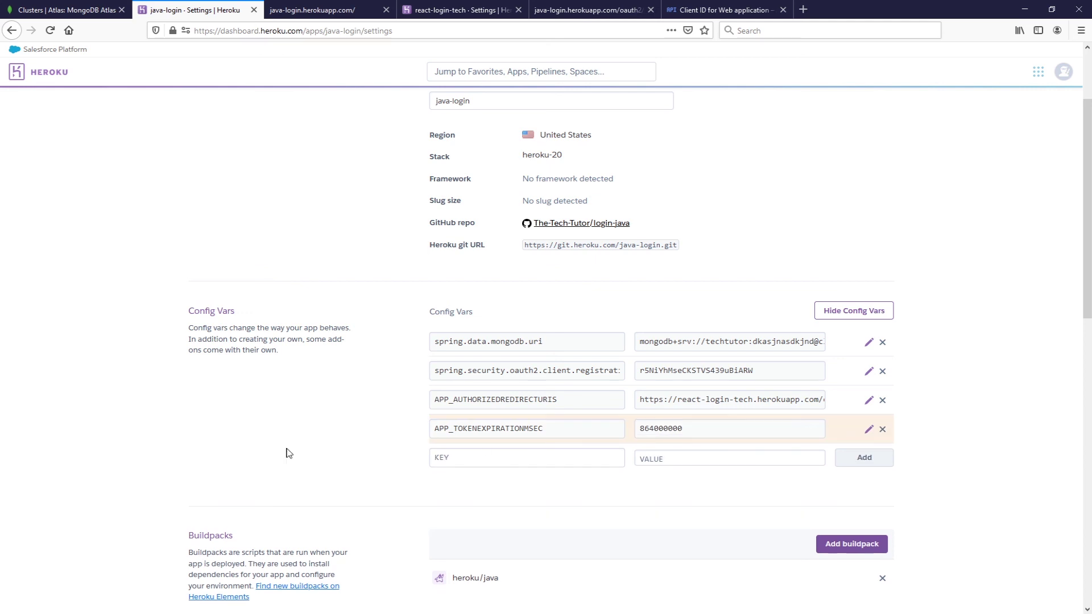
- Add config var APP_TOKENSECRET with the token secret value
click(493, 451)
text(APP_TOKENSECRET)
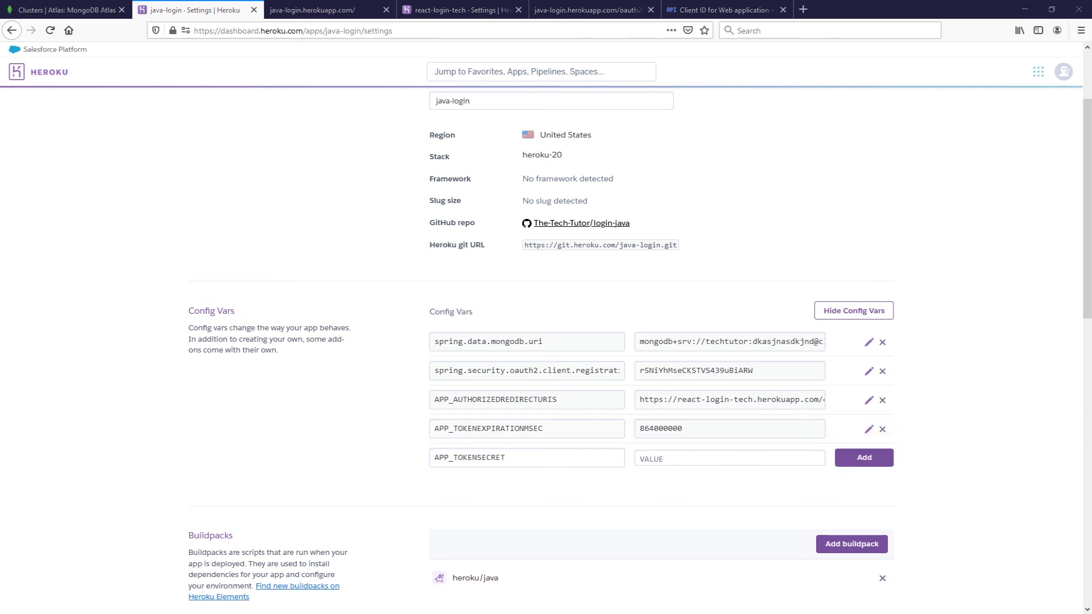
click(740, 462)
text(926D96C90030DD58429D2751AC1BDBBC)
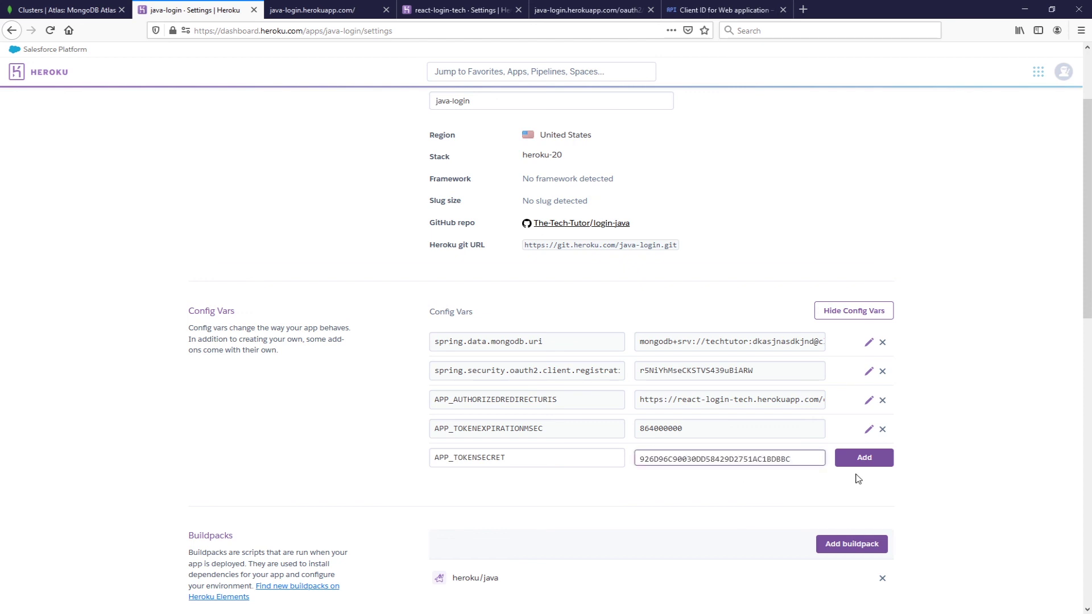
click(865, 459)
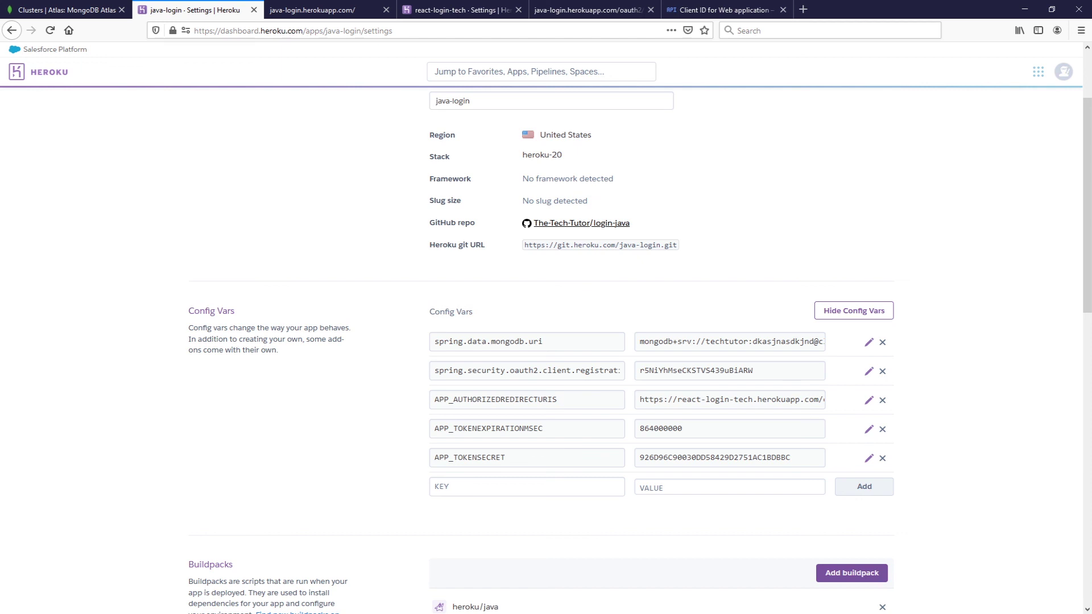
scroll(718, 362, down, 3)
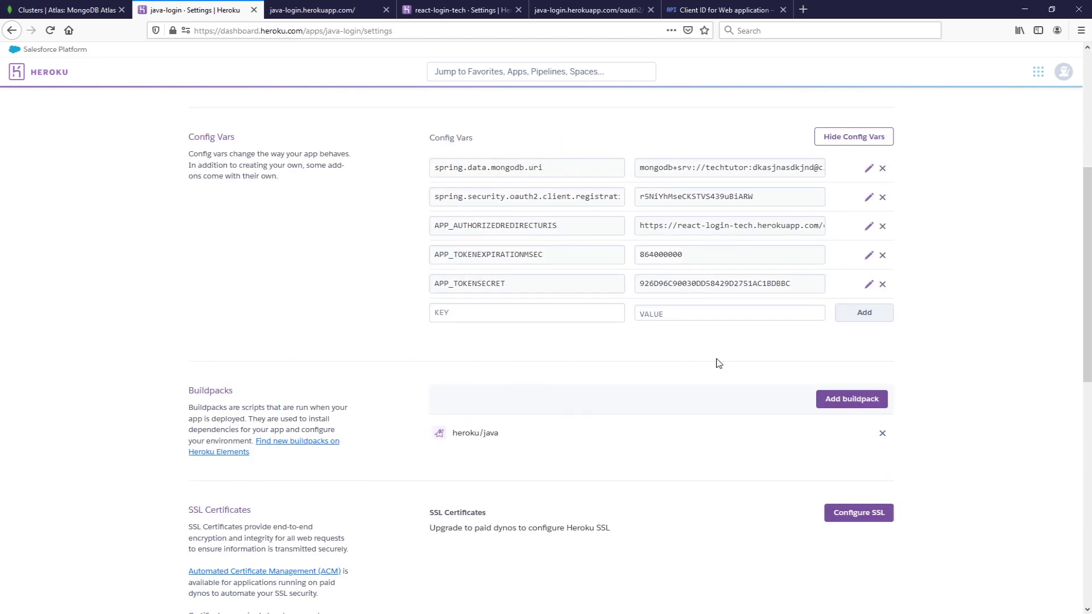
scroll(665, 405, up, 5)
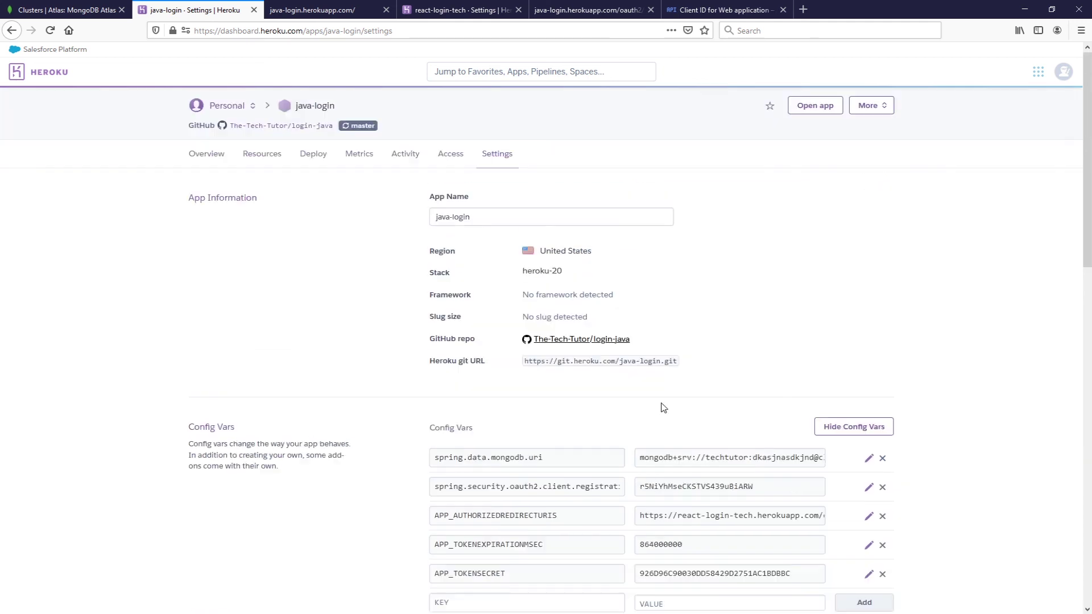
- Redeploy java-login's master branch from the Deploy tab
click(318, 153)
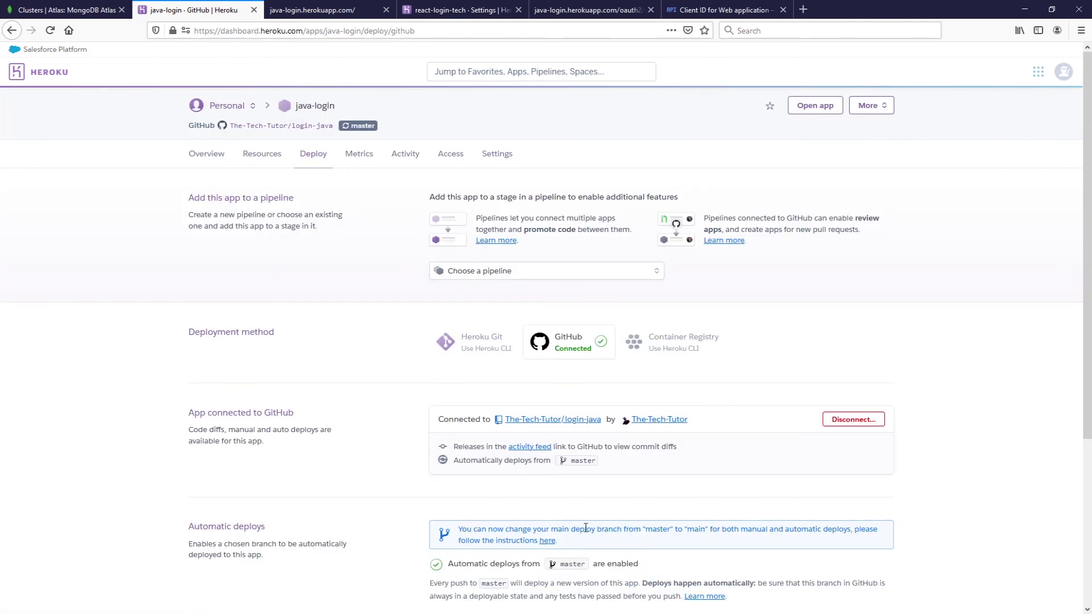
scroll(580, 526, down, 4)
click(718, 544)
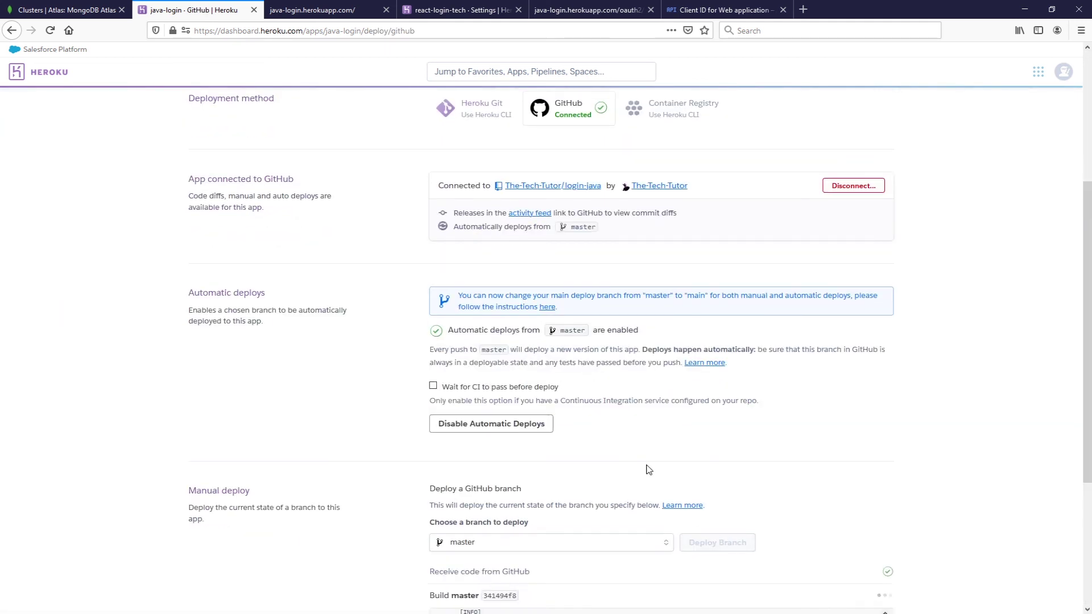
scroll(654, 463, down, 3)
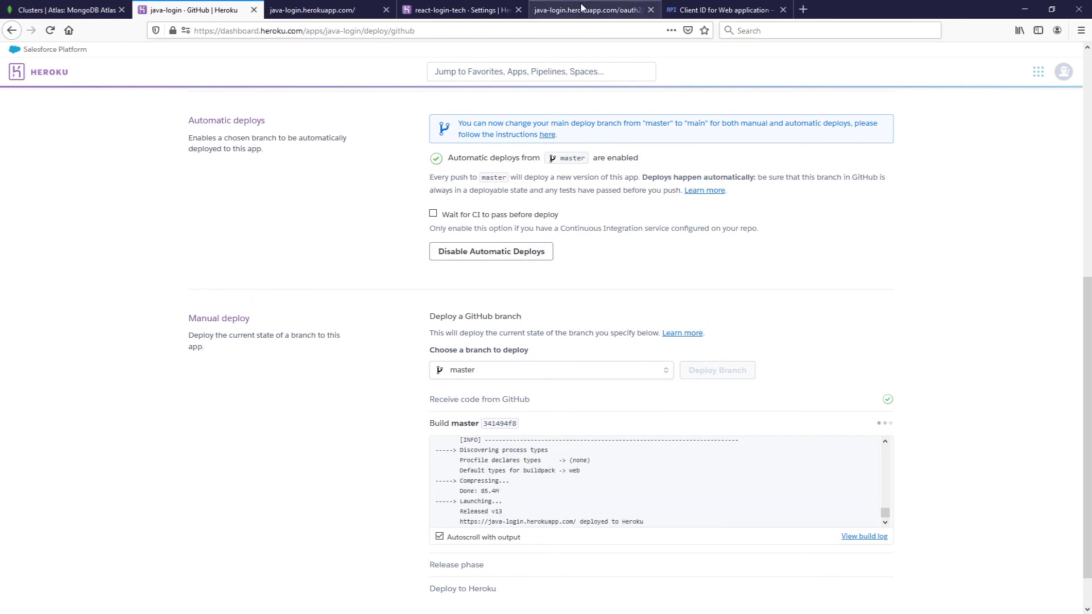
- Log in with Google from the React app's login page, reaching the profile page
click(550, 10)
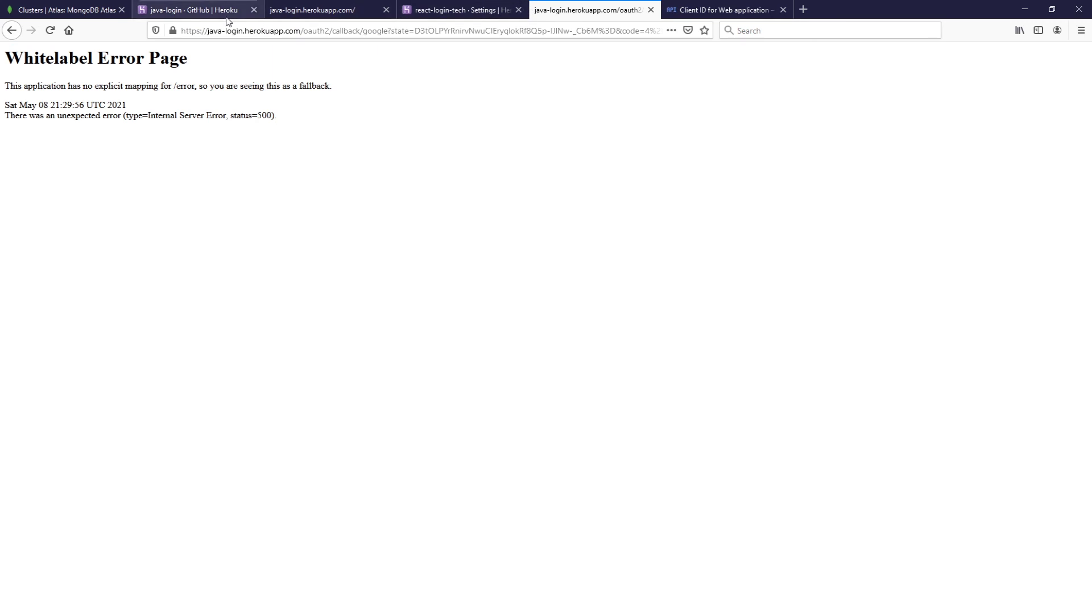
click(11, 30)
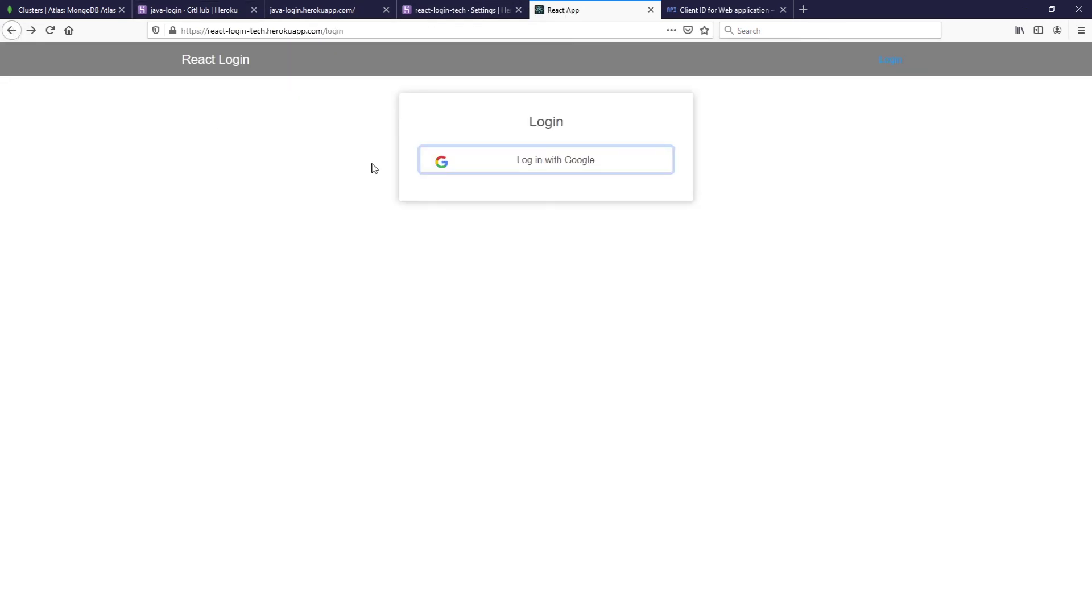
click(526, 162)
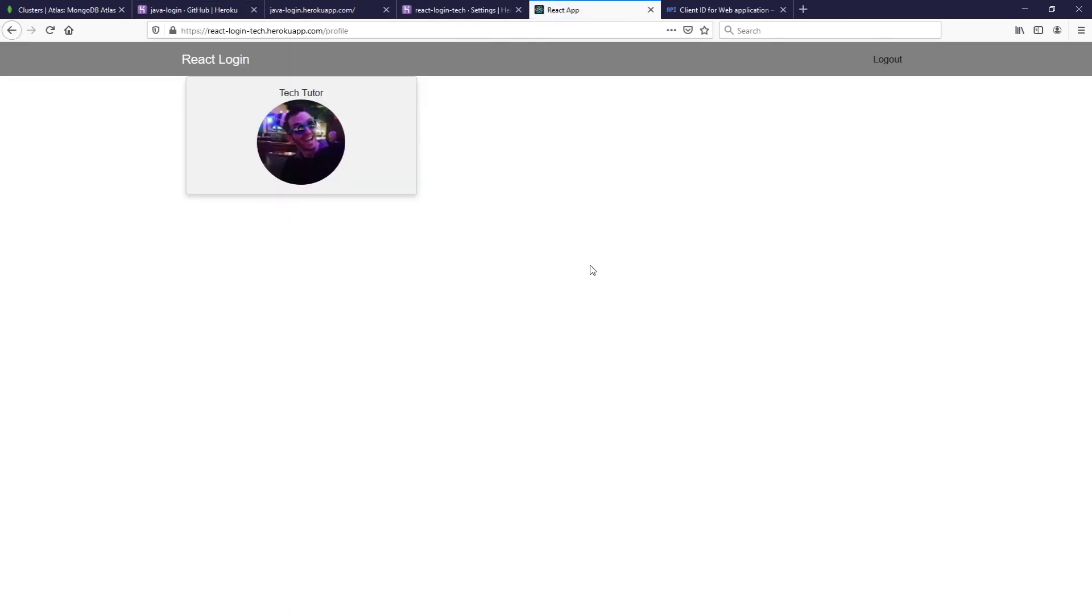